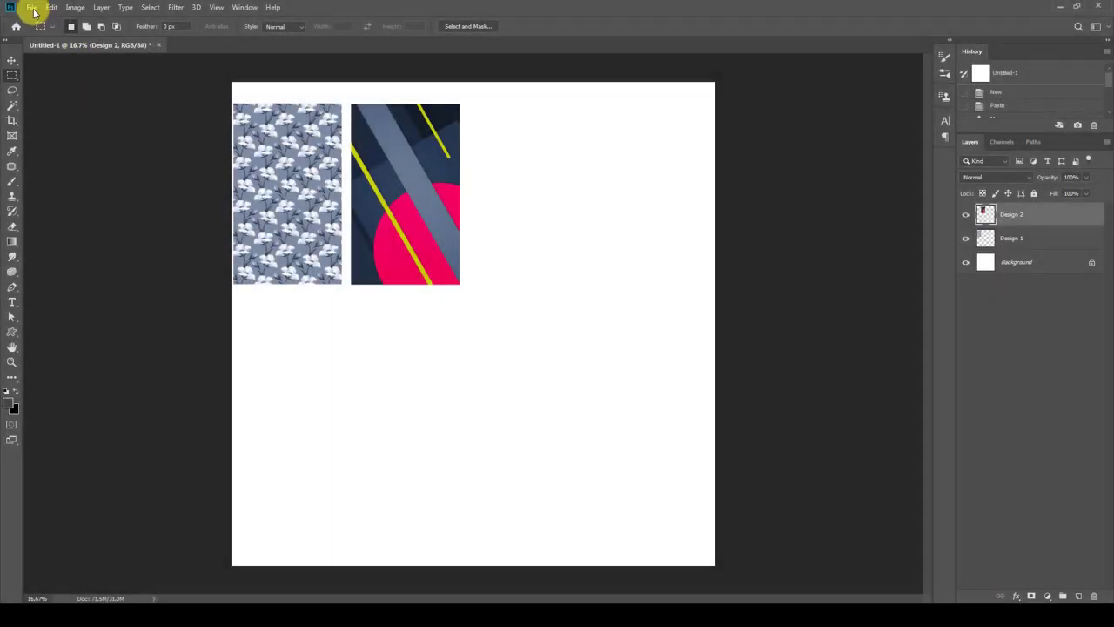
Open Scene-6.psd from the PSD folder.
left_click(30, 11)
left_click(43, 32)
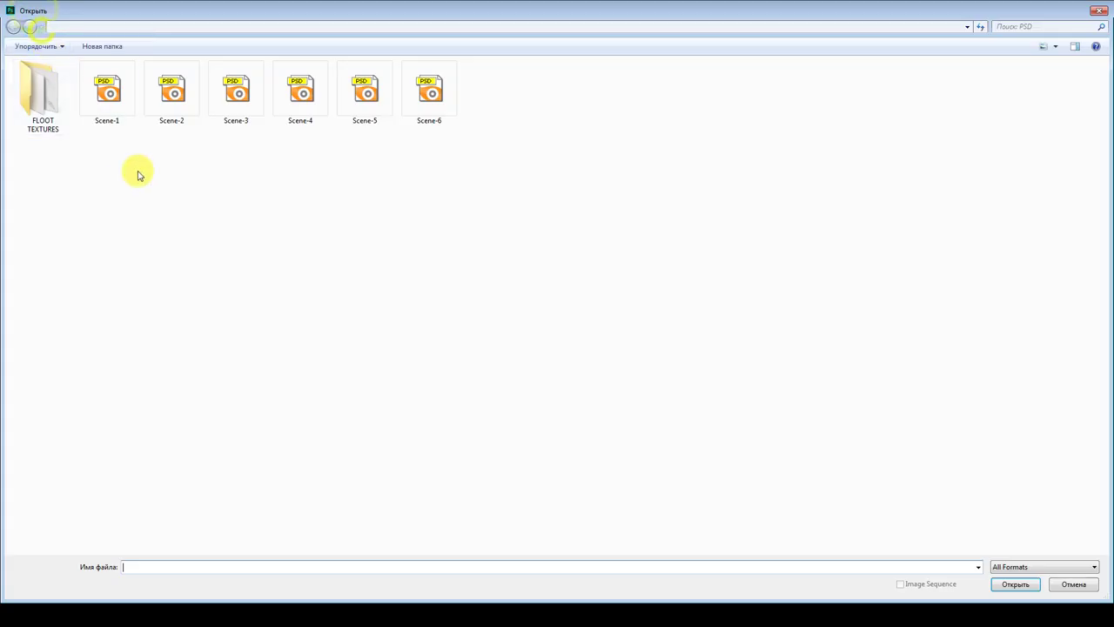
left_click(419, 97)
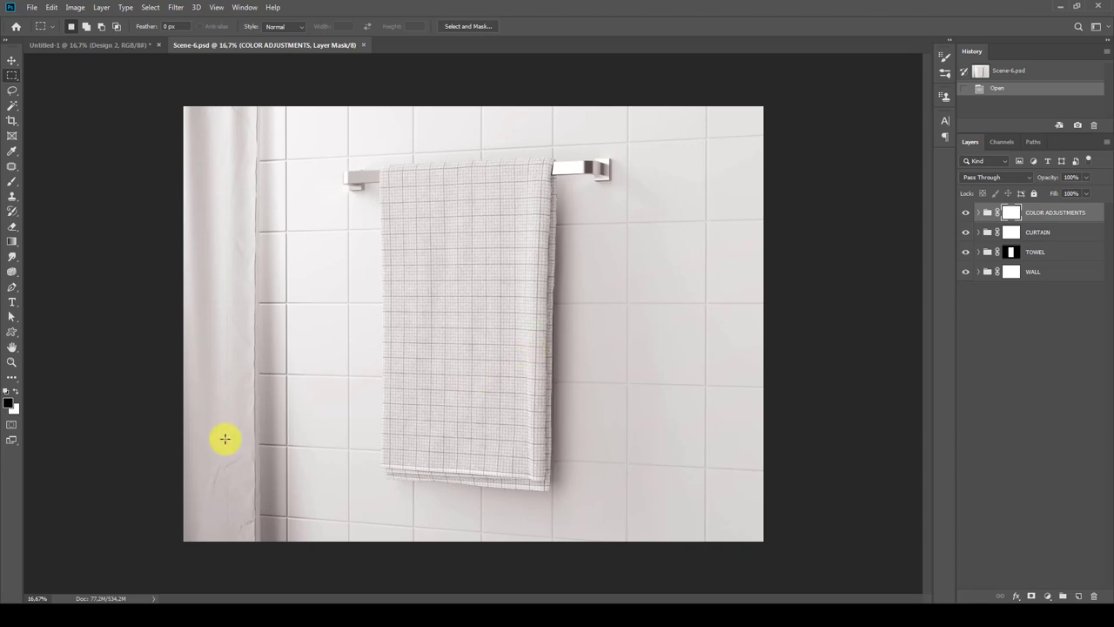
Inspect the towel, wall tiles and curtain edge at 100%, then fit the image on screen.
left_click(11, 362)
right_click(516, 387)
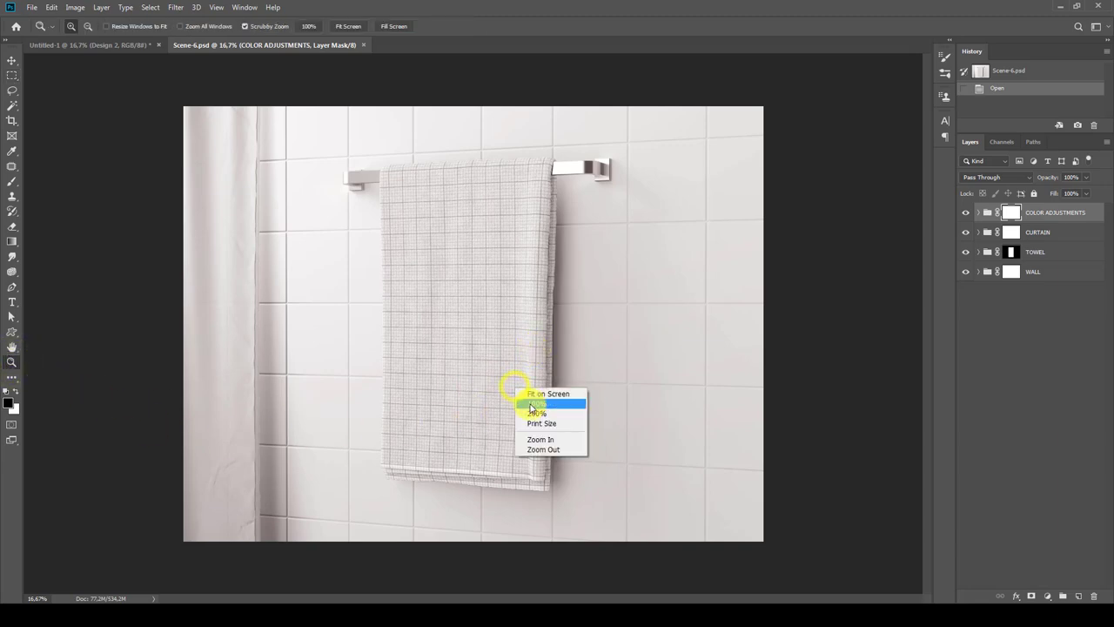
left_click(532, 404)
left_click_drag(569, 479, 571, 329)
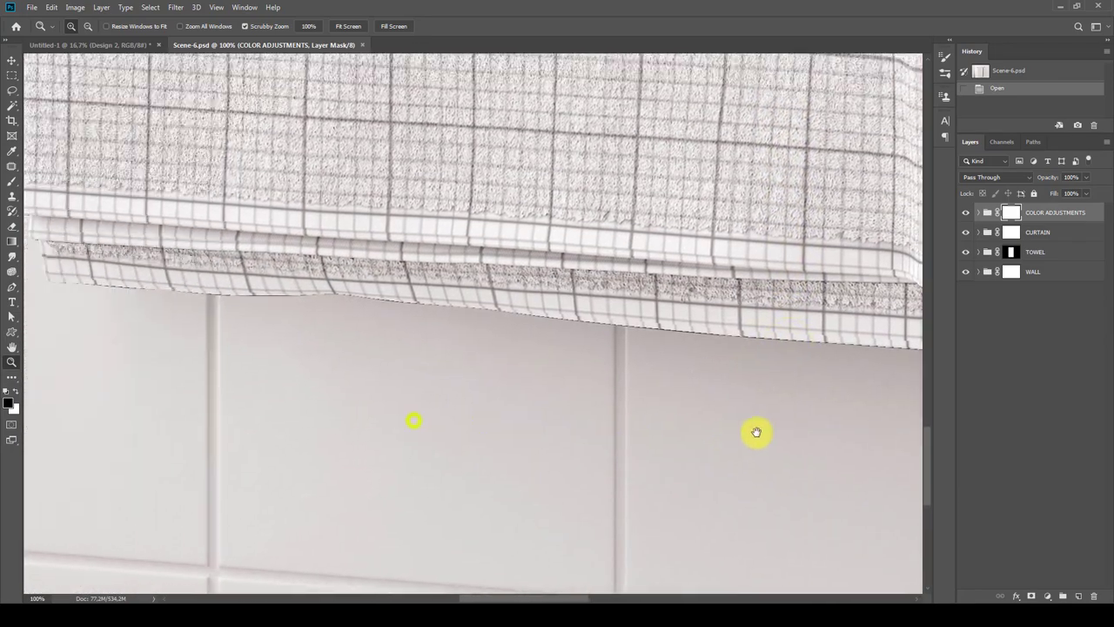
left_click_drag(412, 417, 569, 443)
left_click_drag(473, 440, 637, 430)
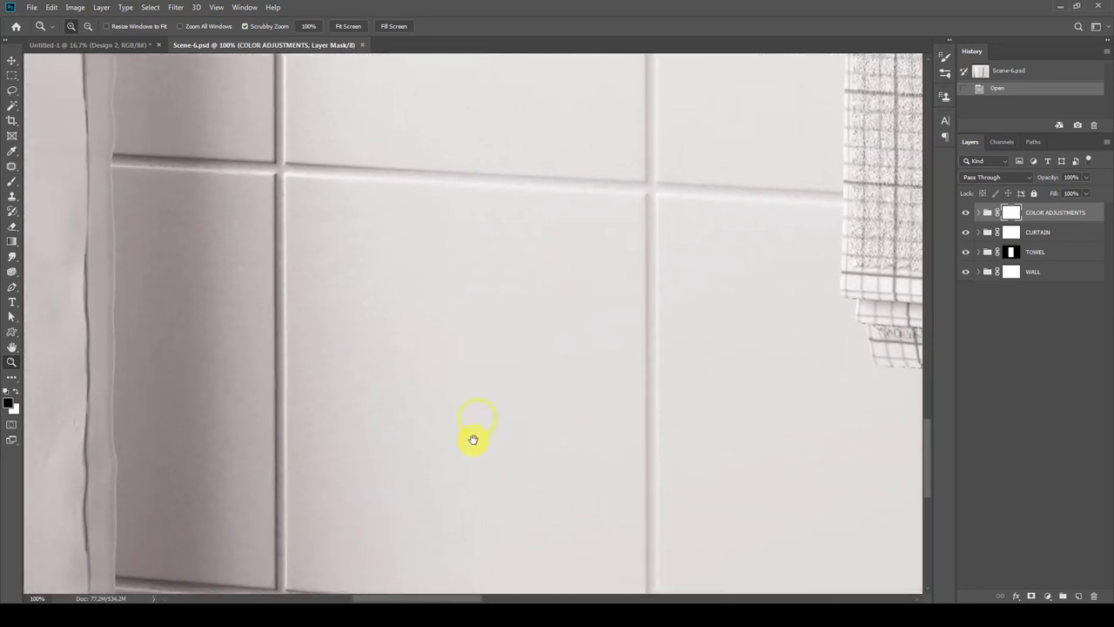
right_click(625, 381)
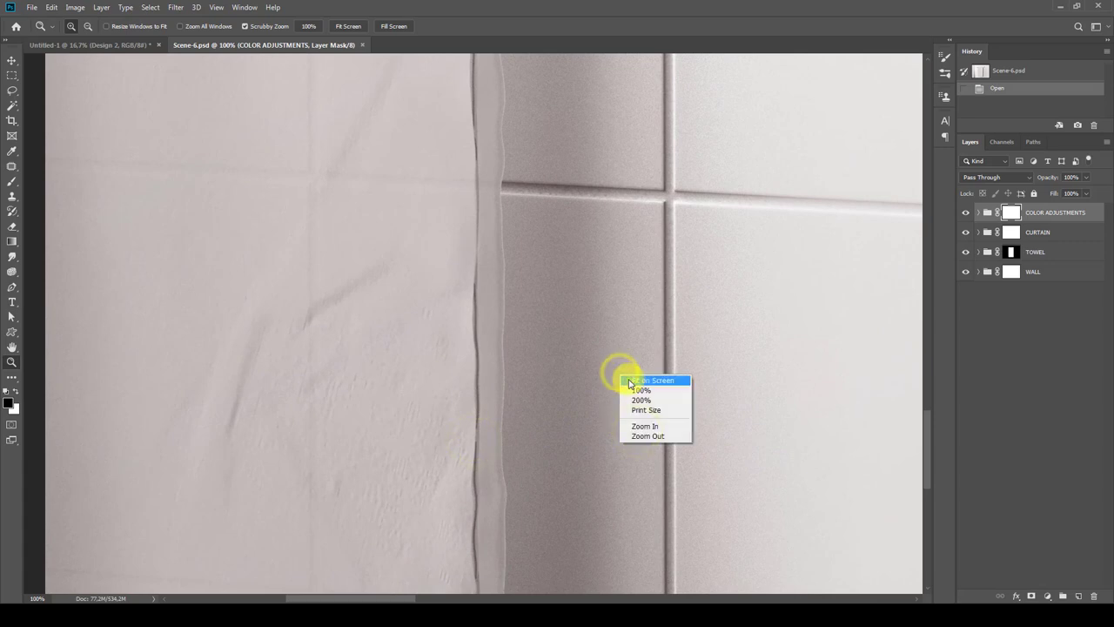
left_click(653, 380)
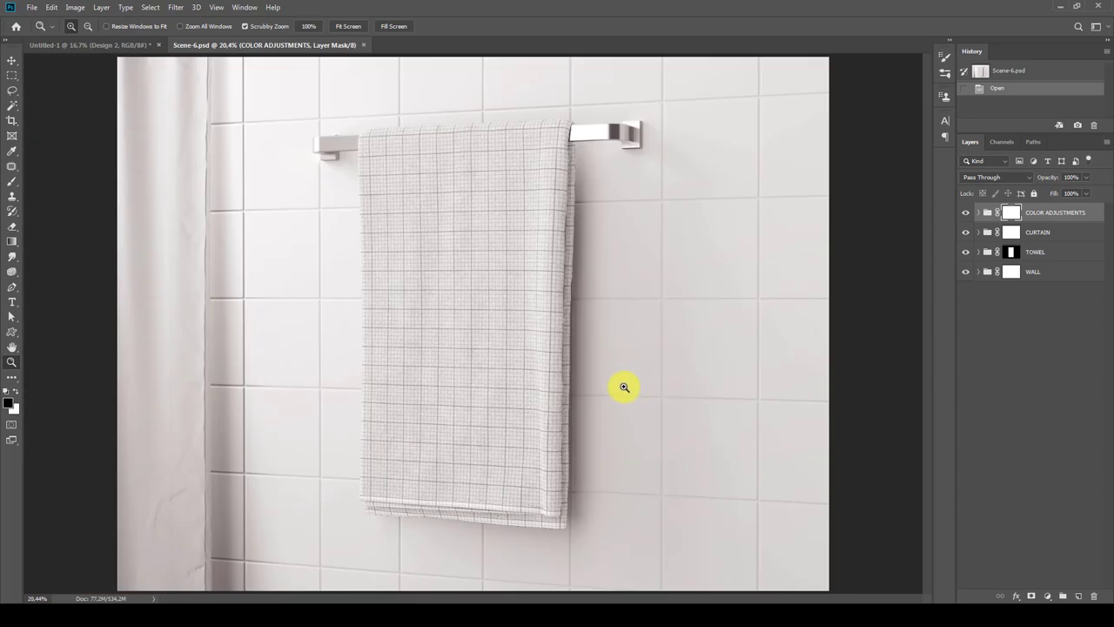
Expand TOWEL > 3D LAYER and open its Diffuse texture as a separate document.
left_click(1036, 252)
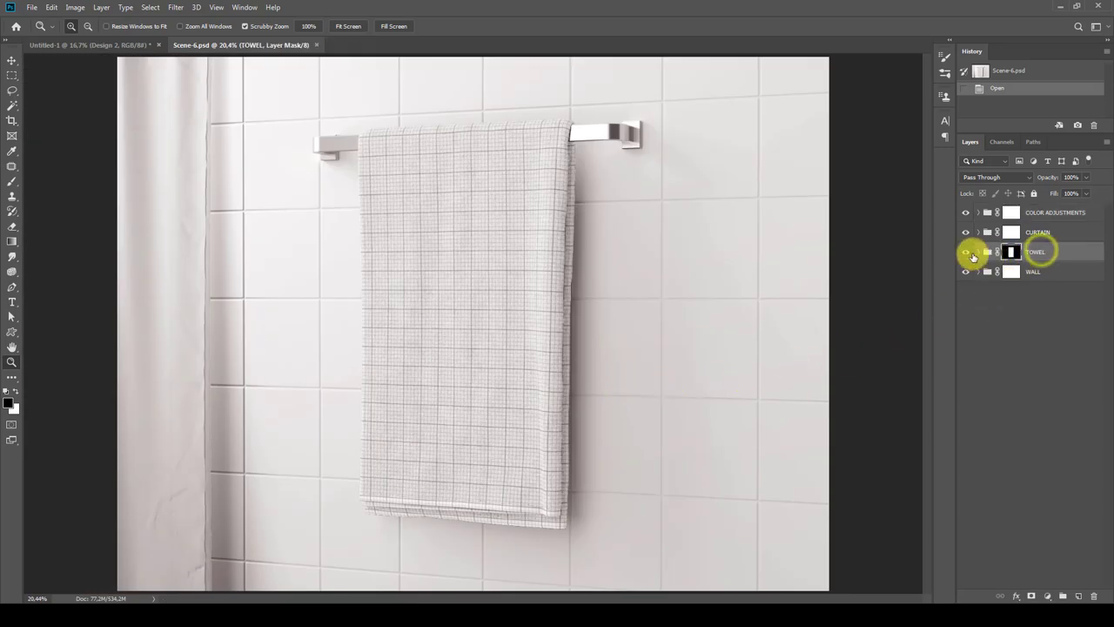
left_click(978, 252)
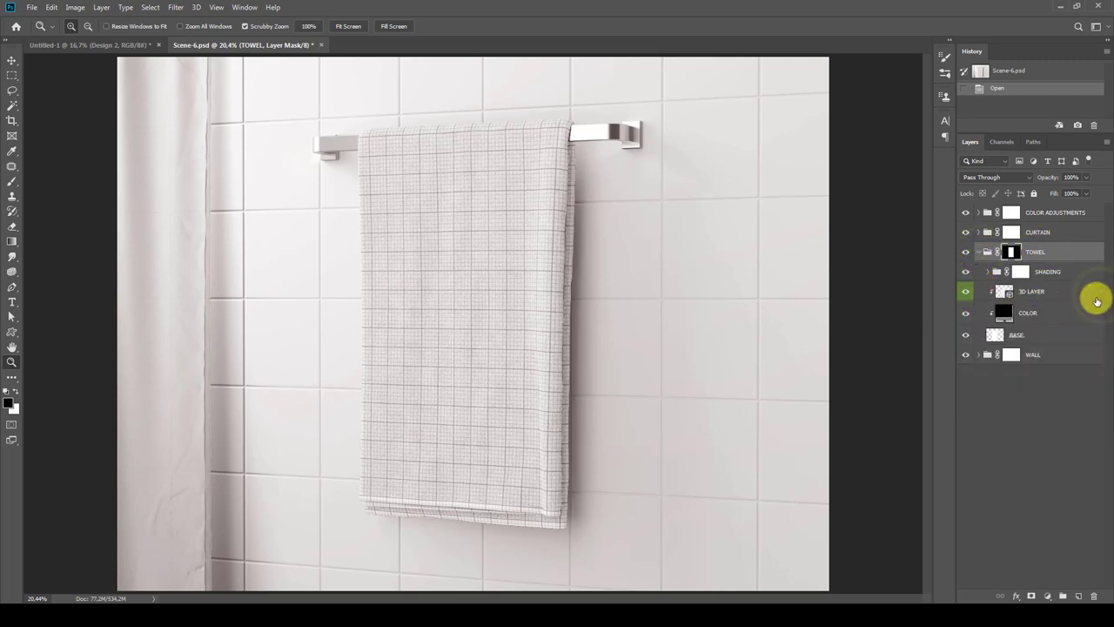
left_click(1101, 292)
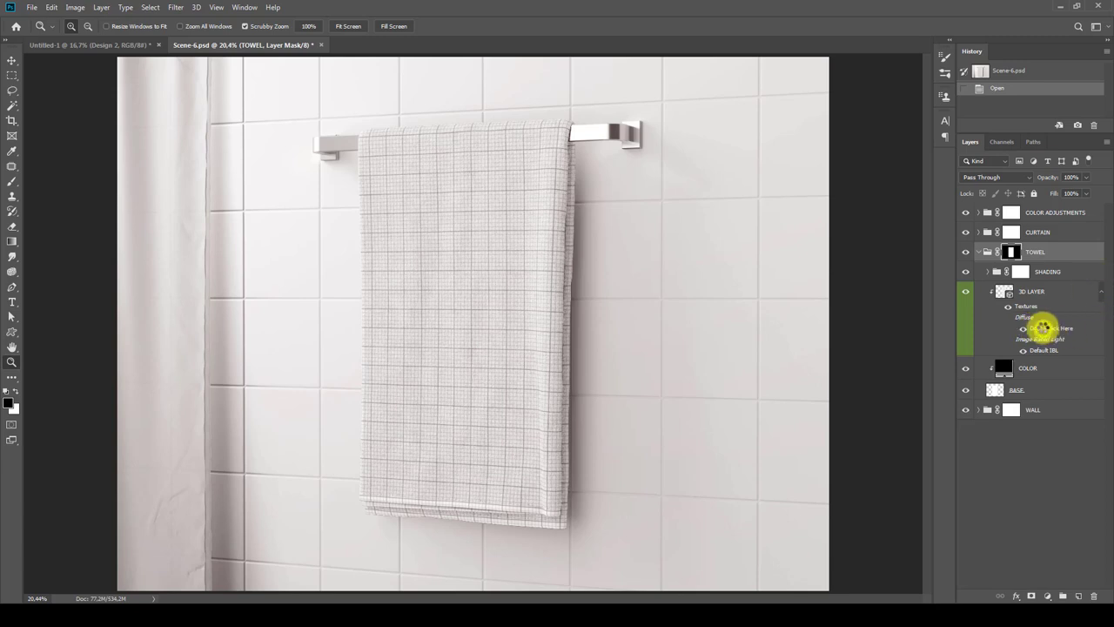
double_click(1043, 327)
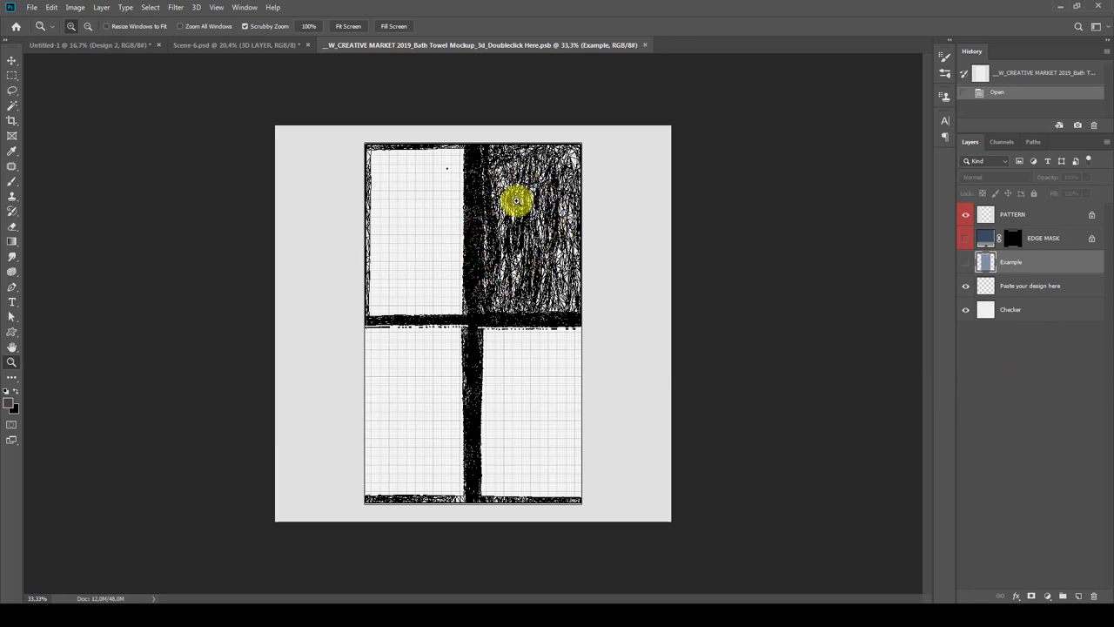
Turn off UV Overlays in the 3D Properties panel, then collapse the panel.
left_click(246, 8)
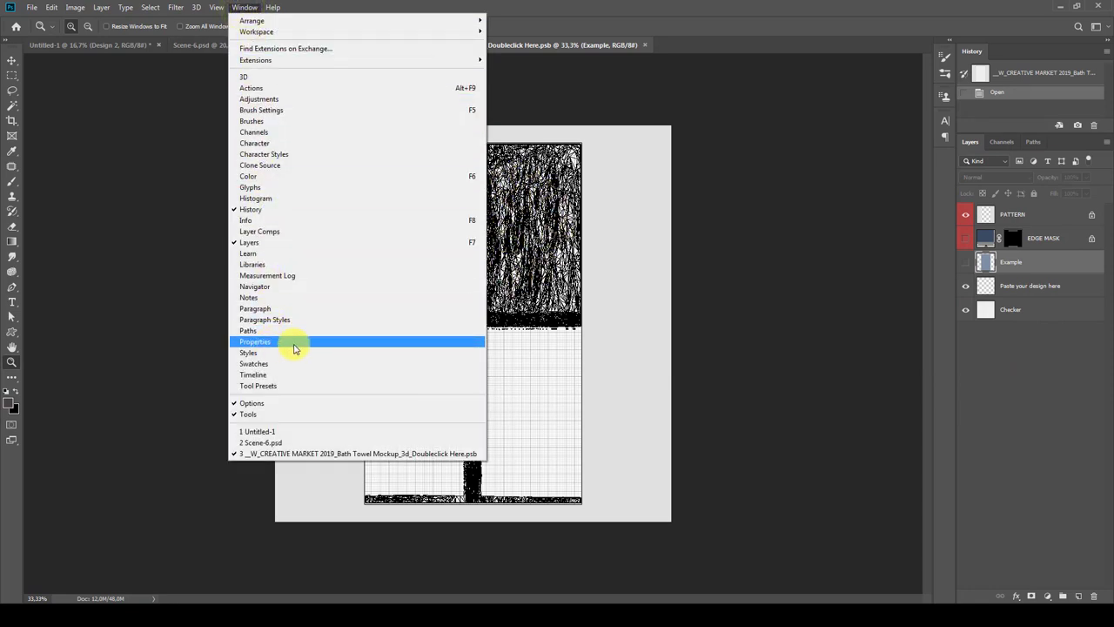
left_click(294, 347)
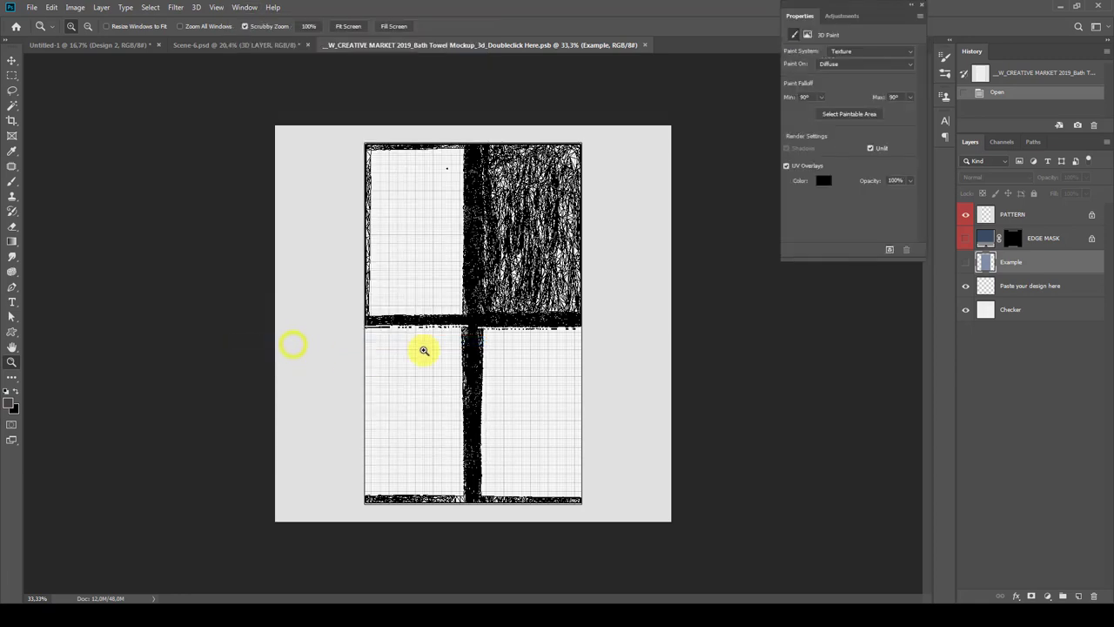
left_click(785, 167)
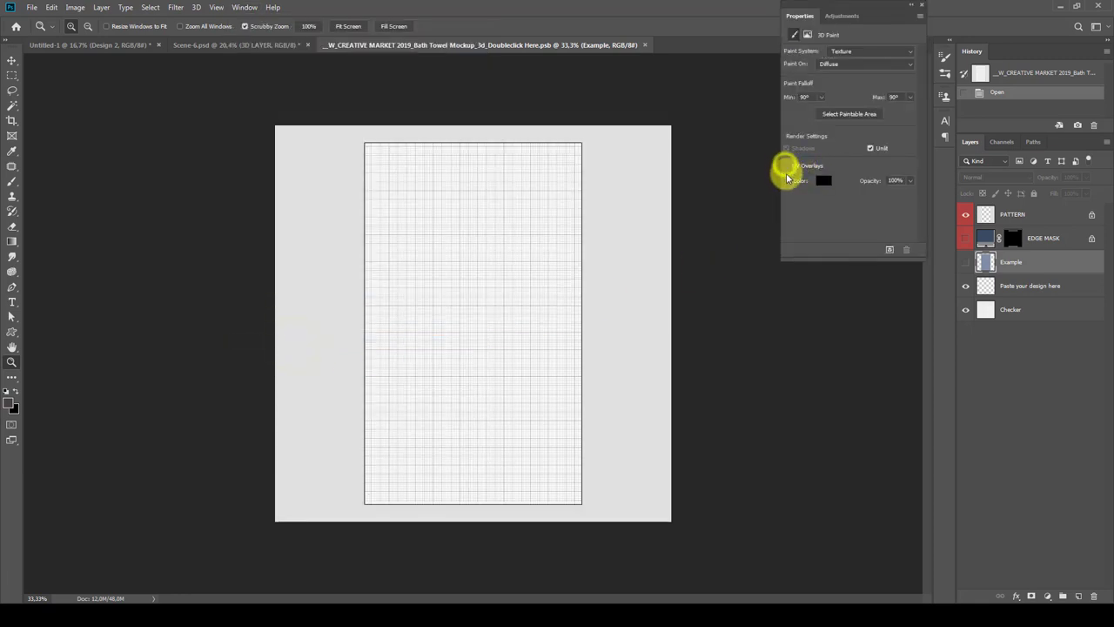
double_click(894, 17)
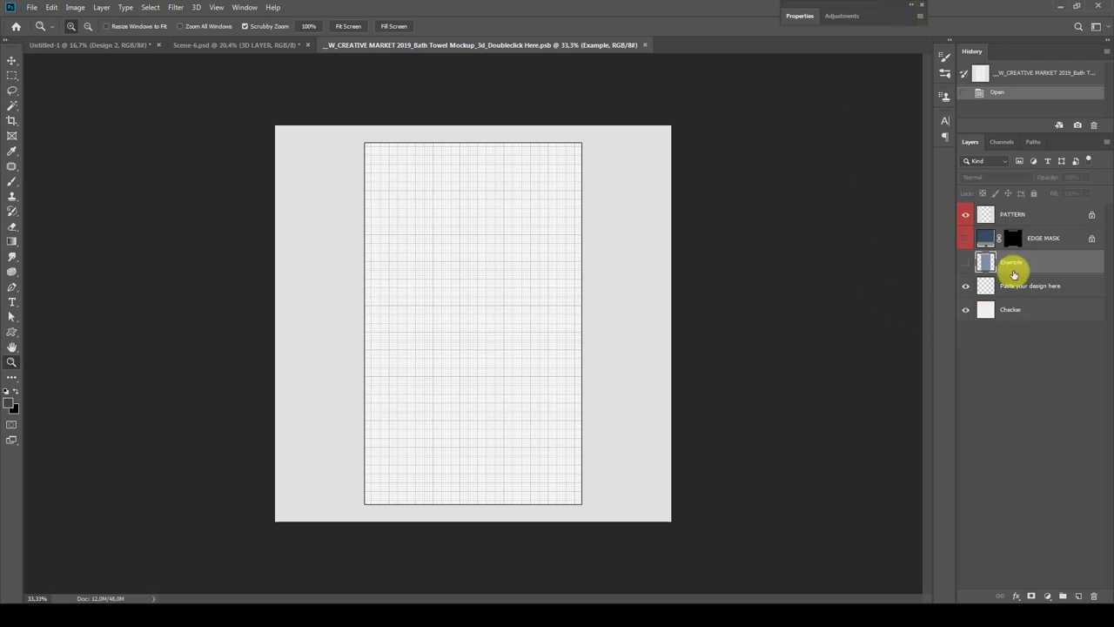
Show the Example pattern layer and save the texture back into the mockup.
left_click(964, 262)
left_click(517, 338)
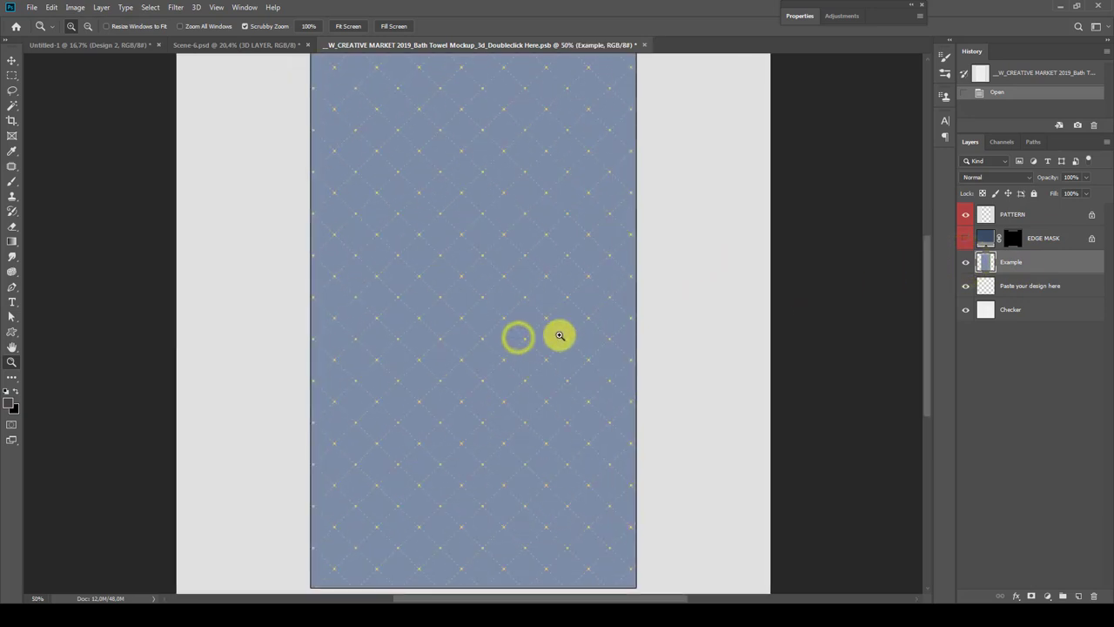
left_click(645, 44)
left_click(518, 236)
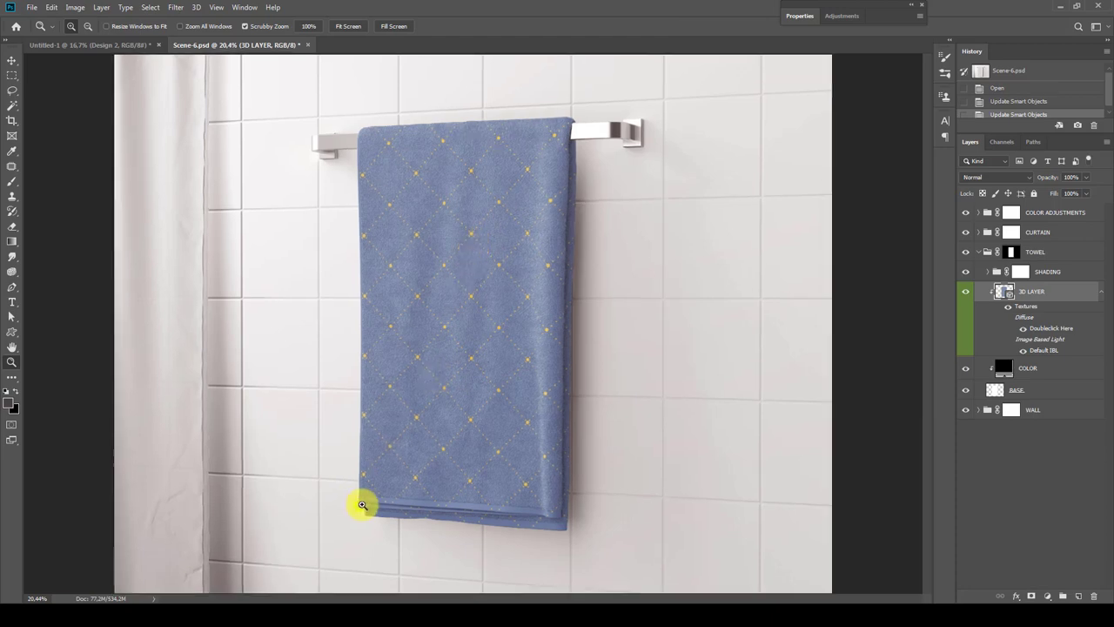
Reopen the Diffuse texture, show the EDGE MASK border and zoom to the towel's top-right corner.
left_click(361, 504)
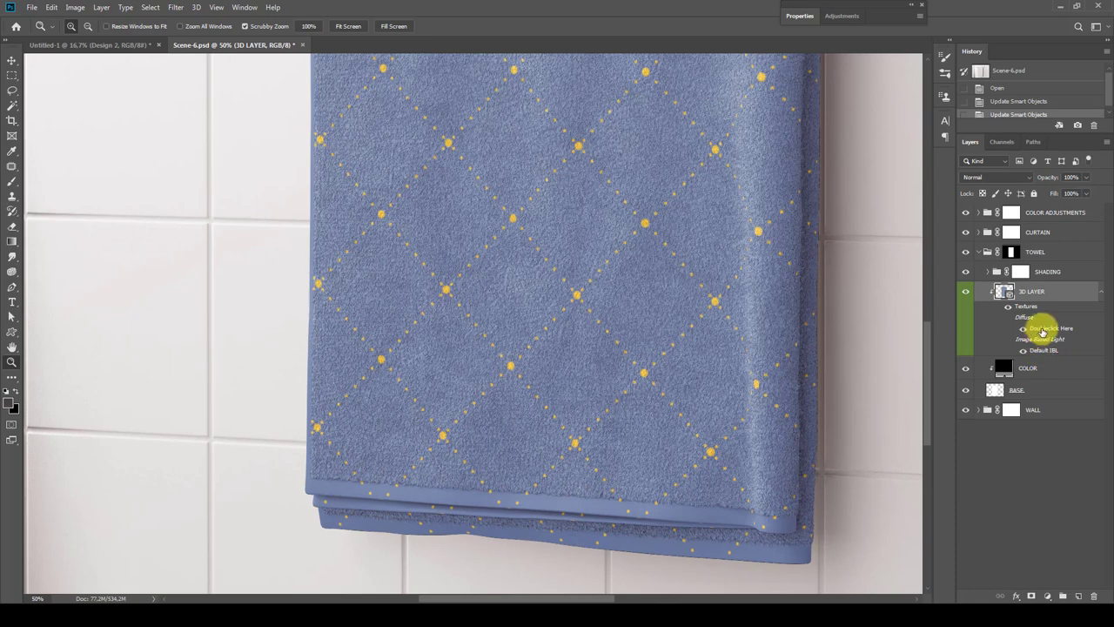
double_click(1042, 330)
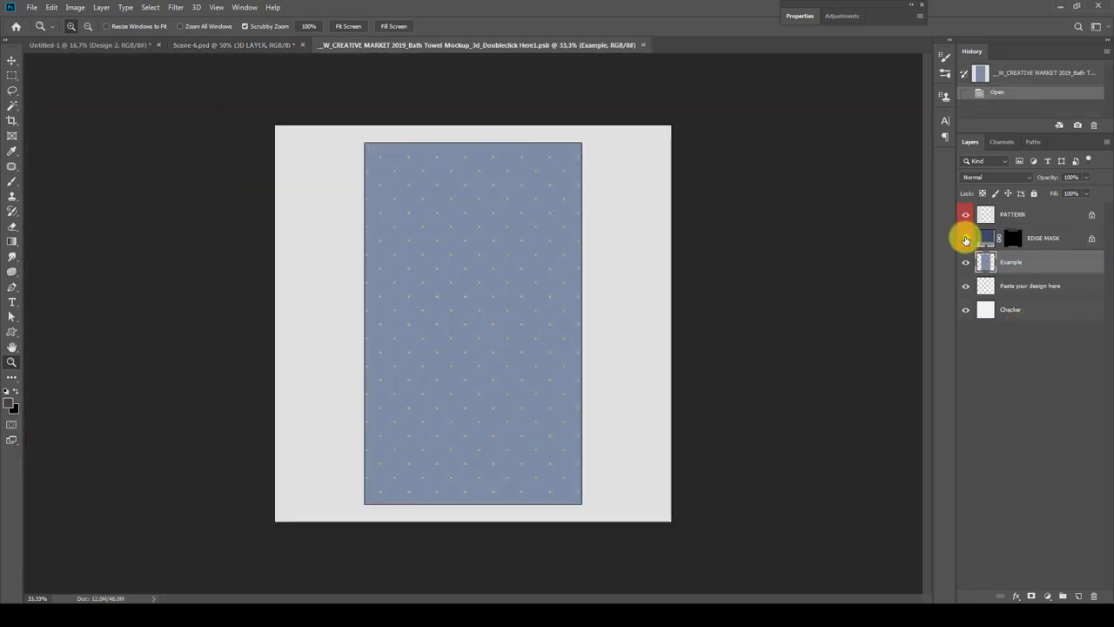
left_click(965, 240)
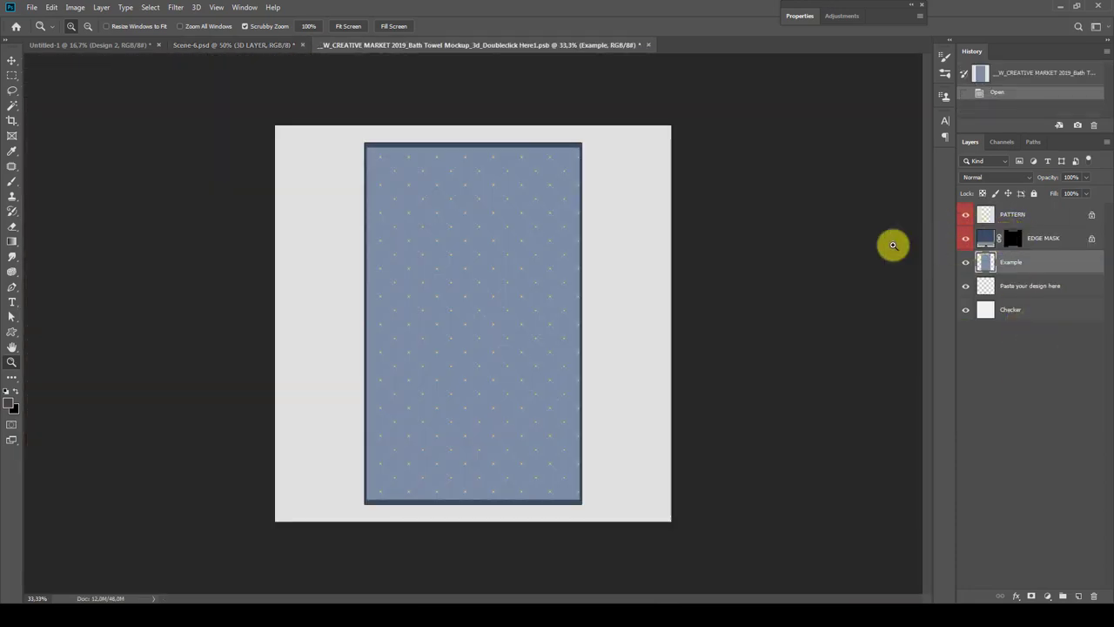
left_click(573, 133)
left_click(597, 124)
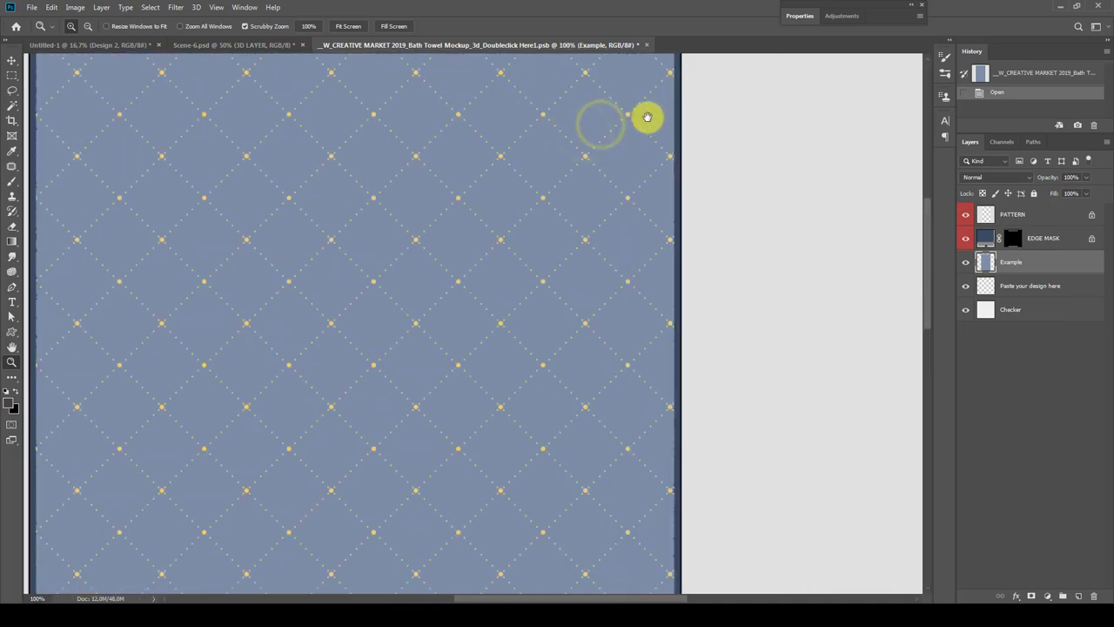
left_click_drag(646, 141, 599, 306)
Try blue and pink EDGE MASK fills, settle on a dark colour, and save the texture.
left_click(965, 240)
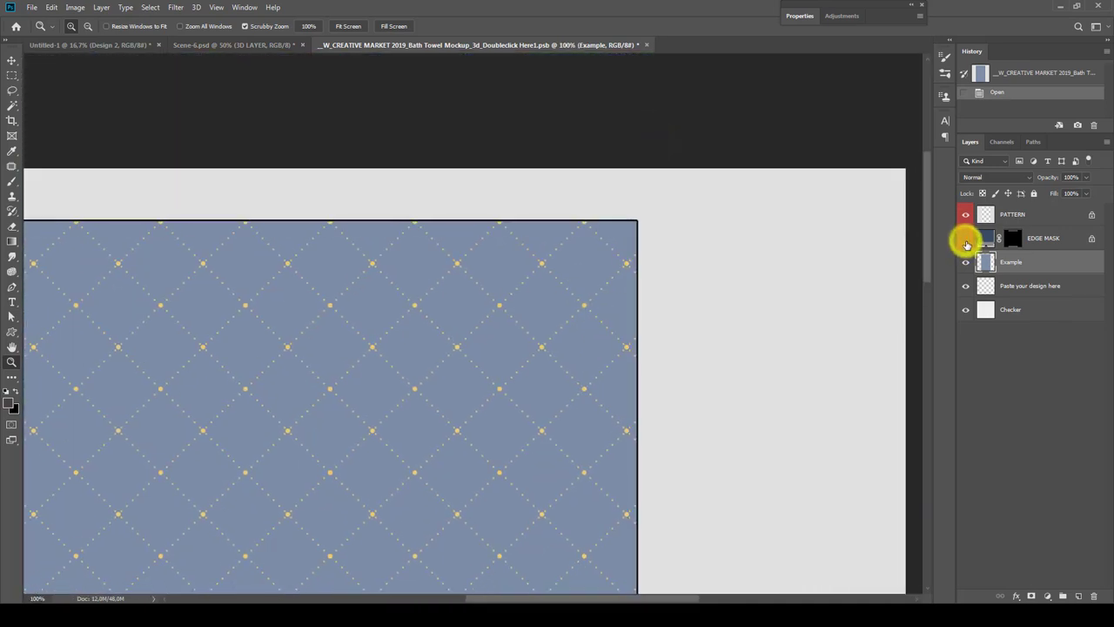
left_click(965, 241)
double_click(985, 237)
mouse_move(839, 144)
left_mouse_down()
mouse_move(870, 72)
mouse_move(926, 69)
left_mouse_up()
mouse_move(858, 124)
left_mouse_down()
mouse_move(791, 107)
mouse_move(833, 175)
left_mouse_up()
left_click(1034, 80)
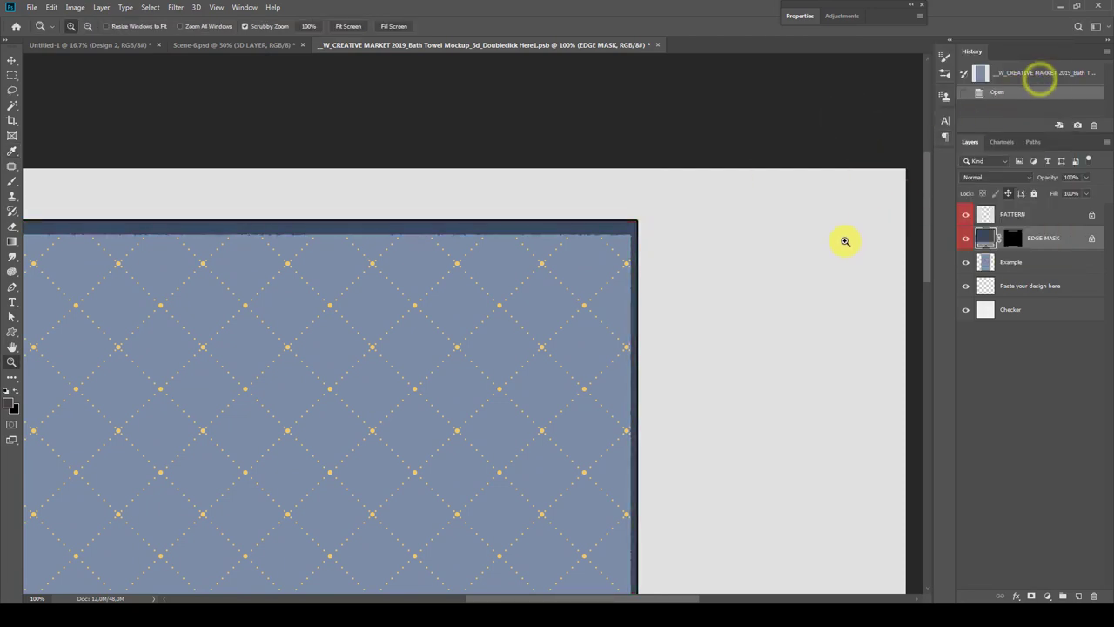
left_click(657, 45)
left_click(516, 238)
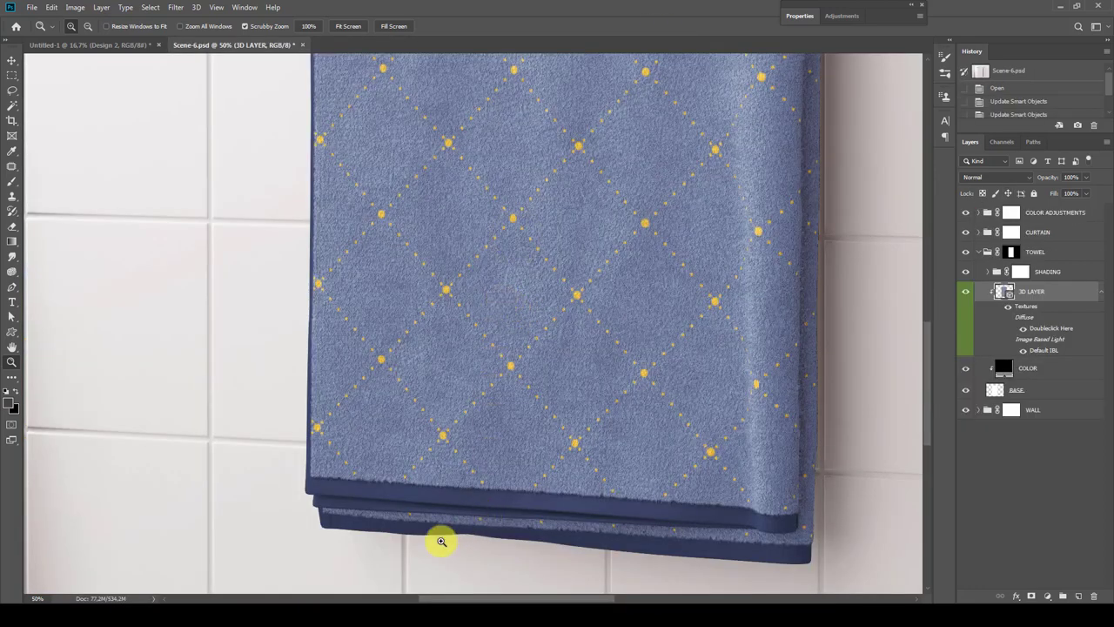
Fit the scene, check the Design 1 layer in Untitled-1, then return to Scene-6.psd.
right_click(463, 419)
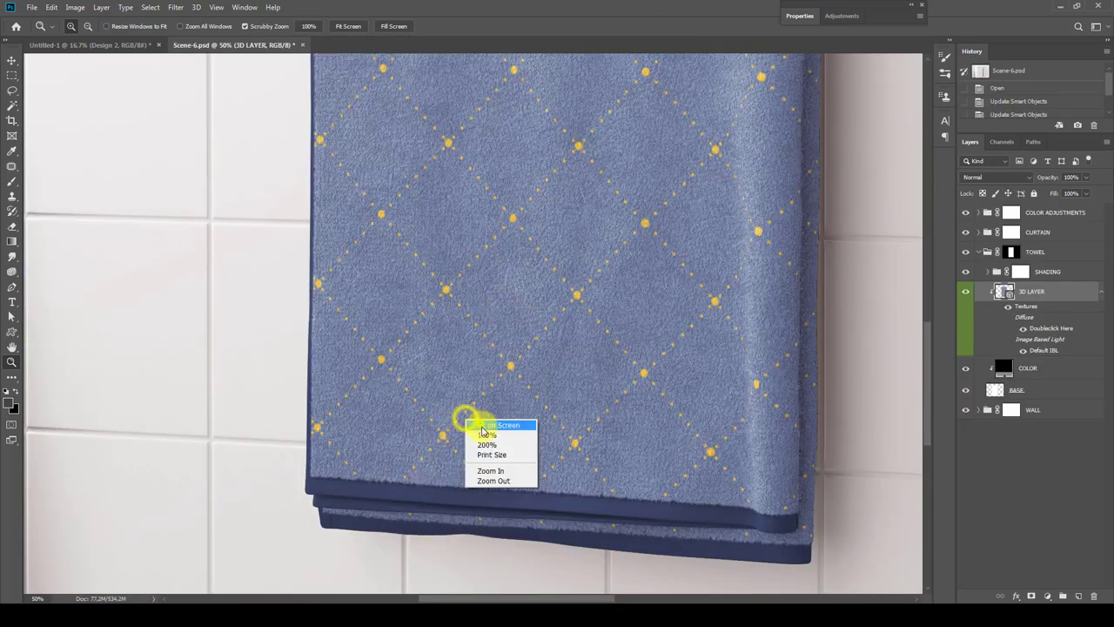
left_click(482, 426)
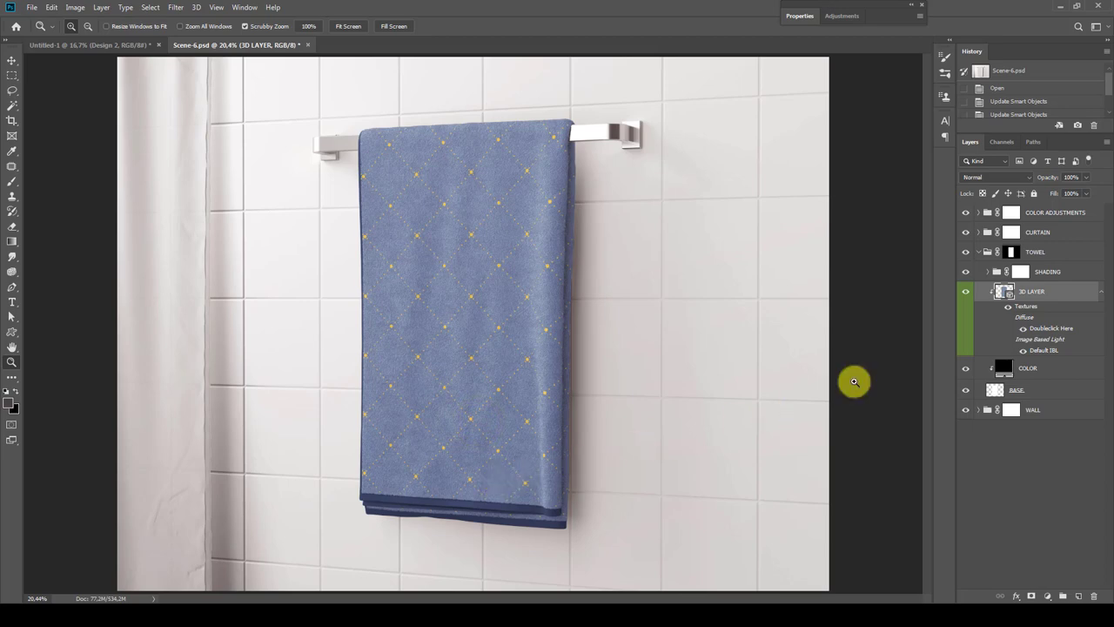
left_click(90, 44)
left_click(1005, 236)
left_click(965, 239)
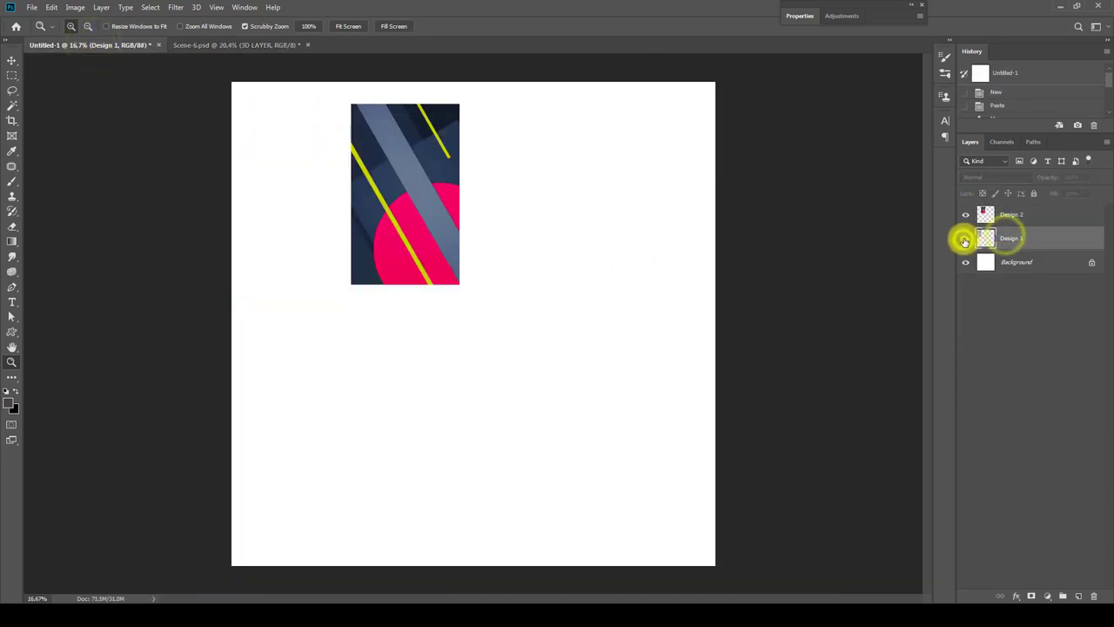
left_click(965, 238)
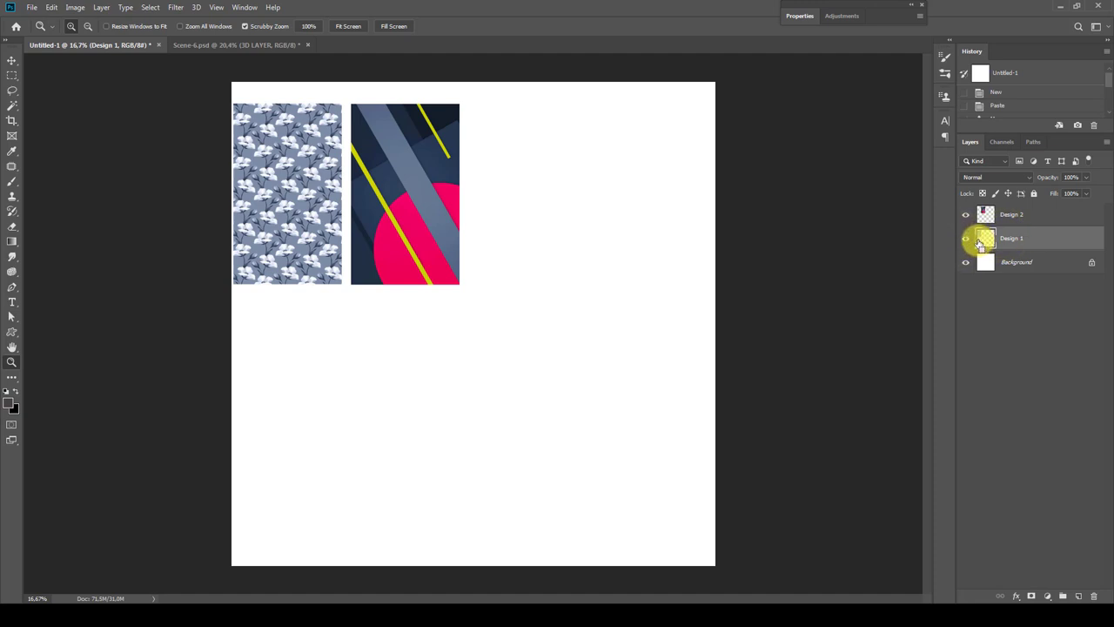
key("ctrl+a")
key("ctrl+d")
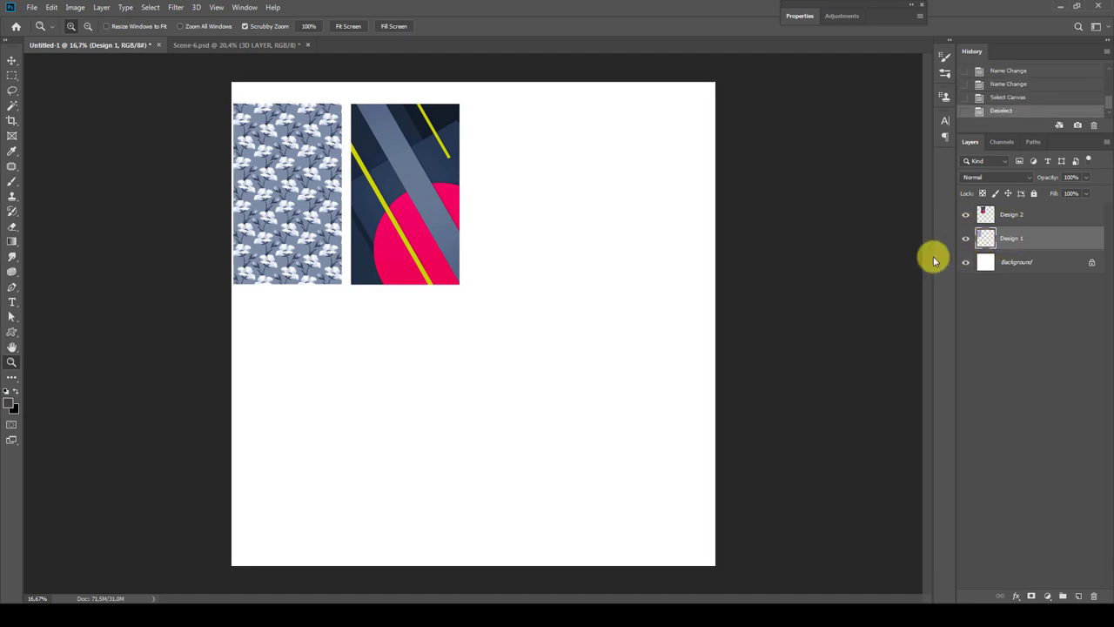
left_click(258, 45)
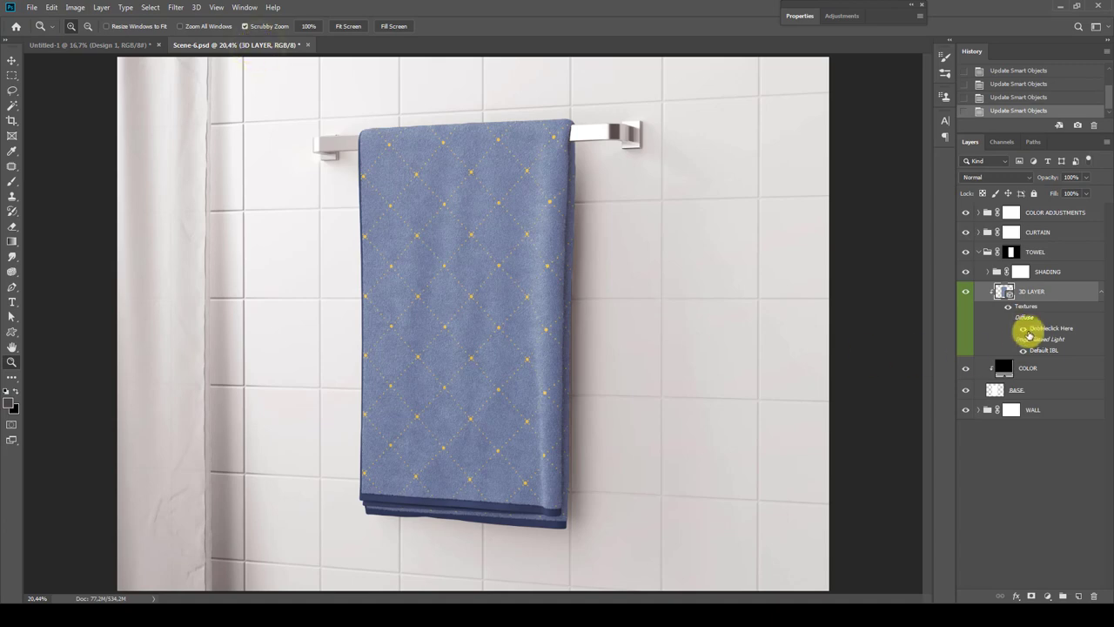
Paste the flower pattern into the Example layer's selection in the design texture and save it.
double_click(1043, 331)
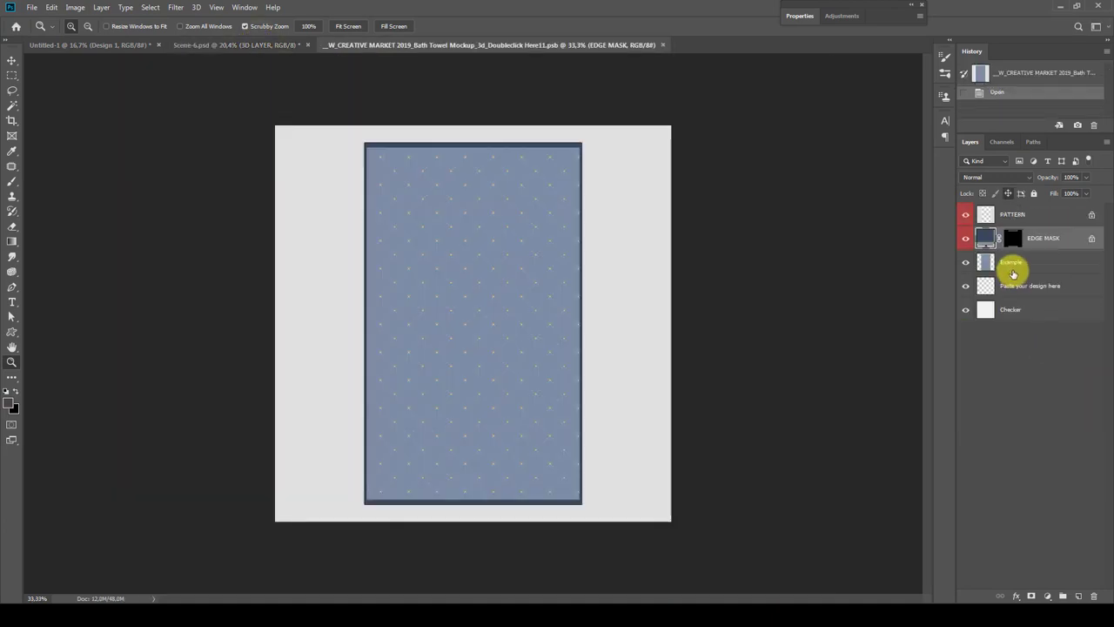
left_click(986, 263, "ctrl")
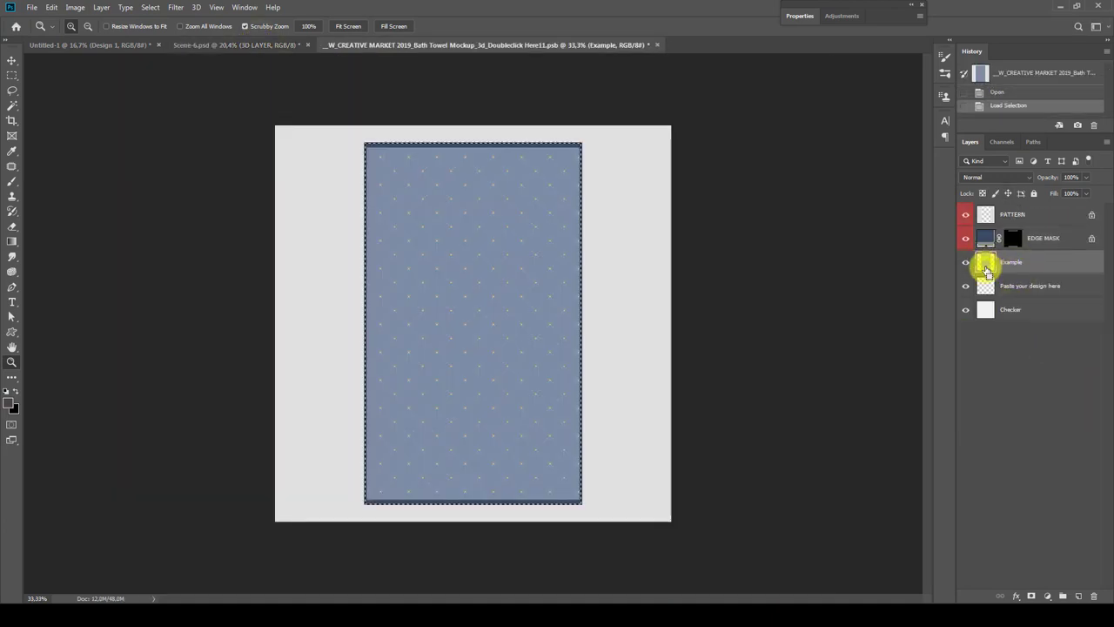
key("ctrl+v")
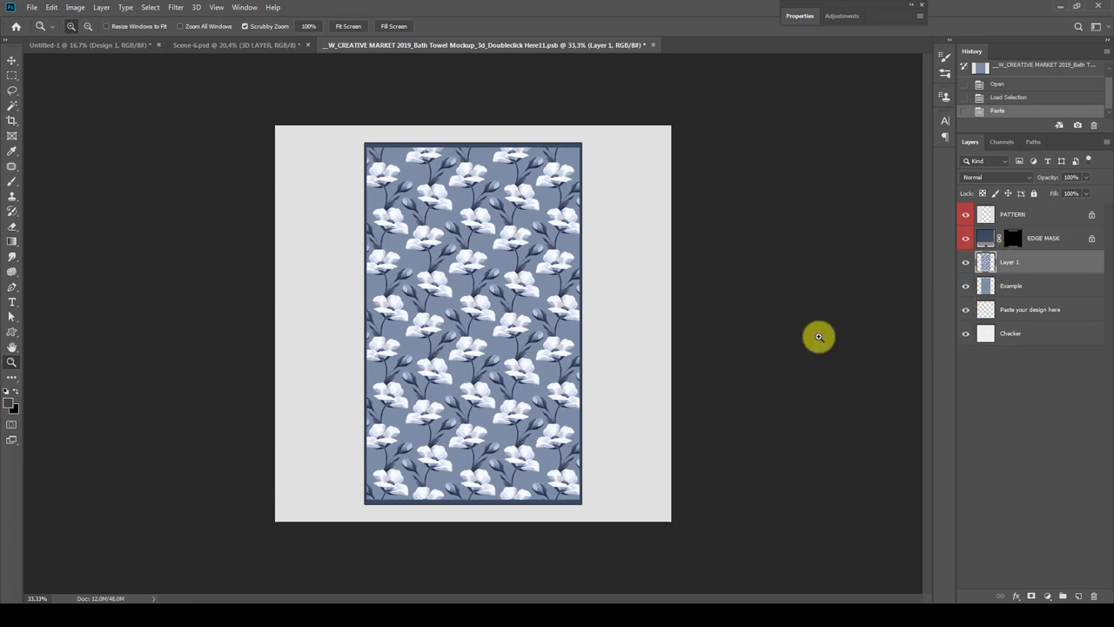
left_click(649, 45)
left_click(497, 241)
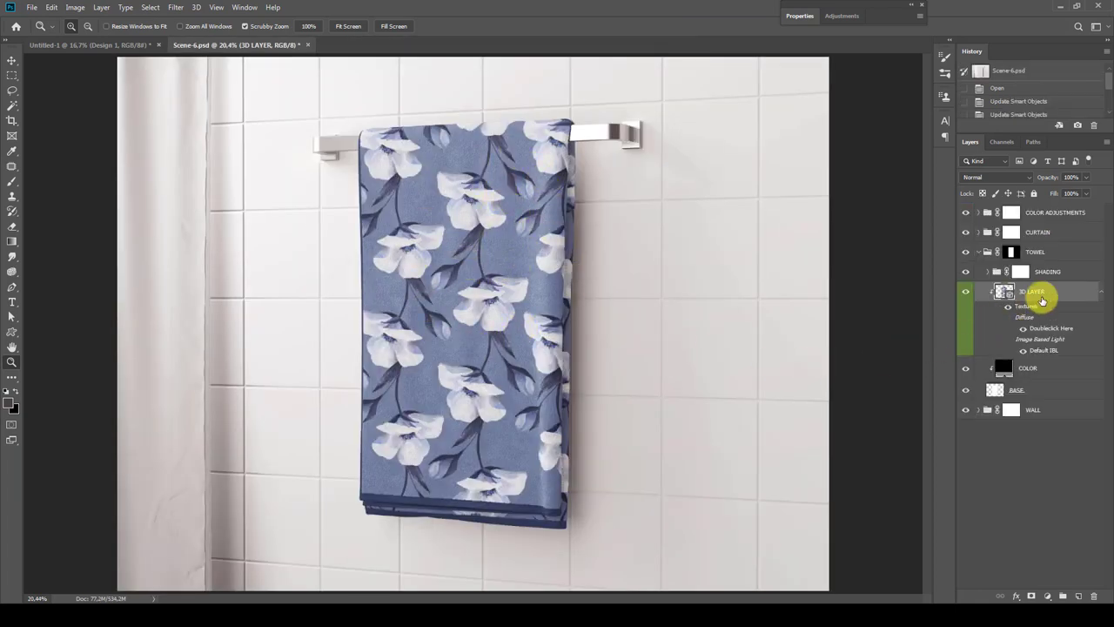
Expand the SHADING group and compare the towel with SHADOW+ hidden and shown.
left_click(1050, 272)
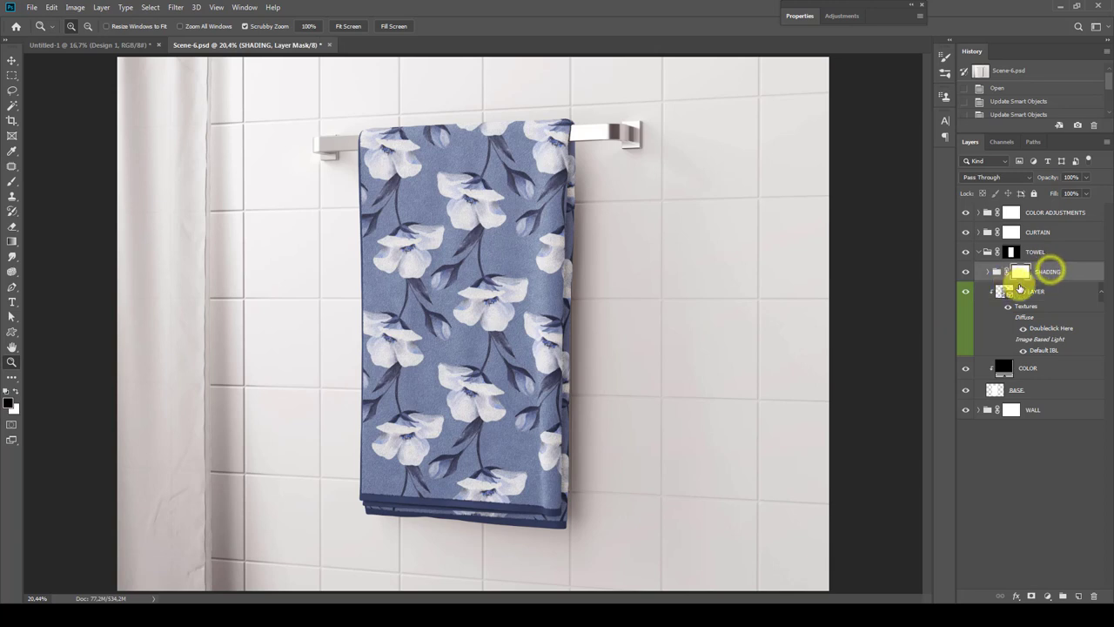
left_click(1099, 292)
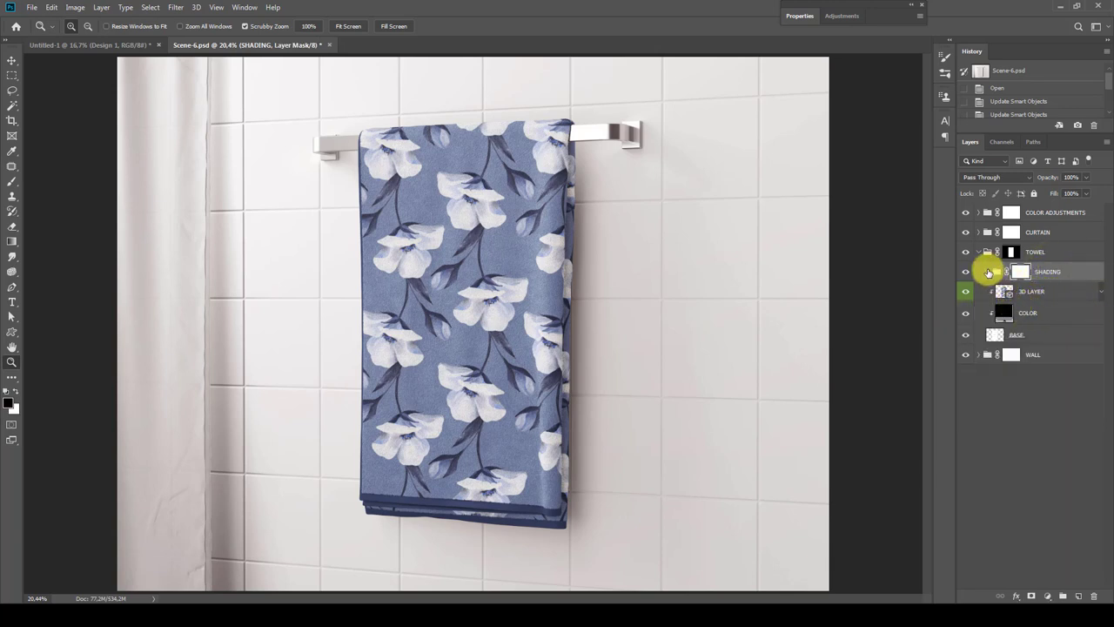
left_click(988, 272)
left_click(1020, 292)
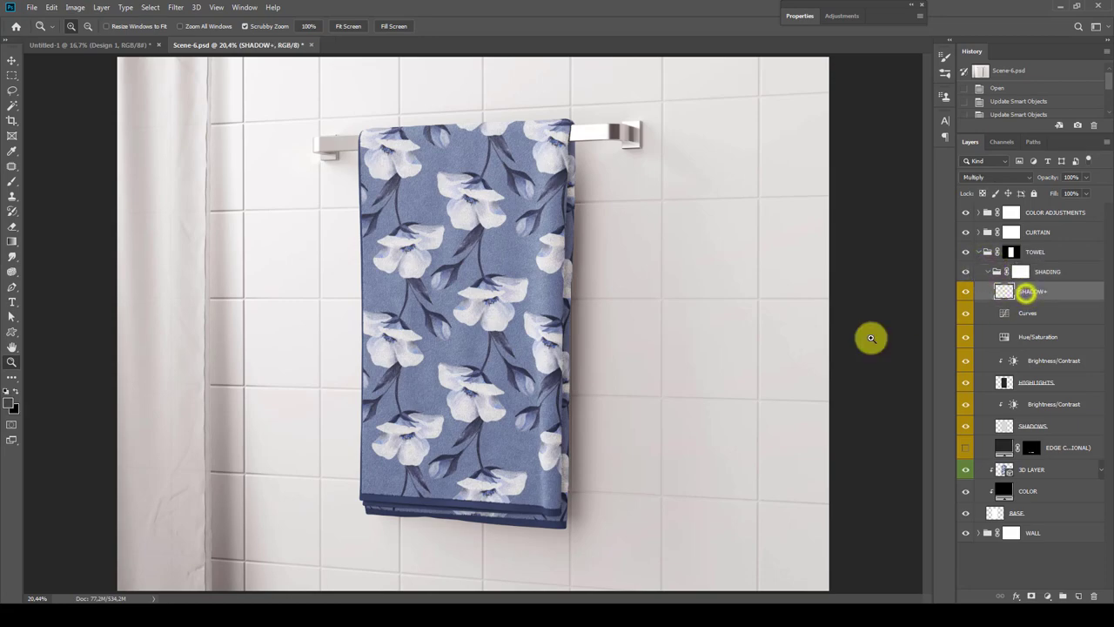
left_click_drag(444, 511, 523, 427)
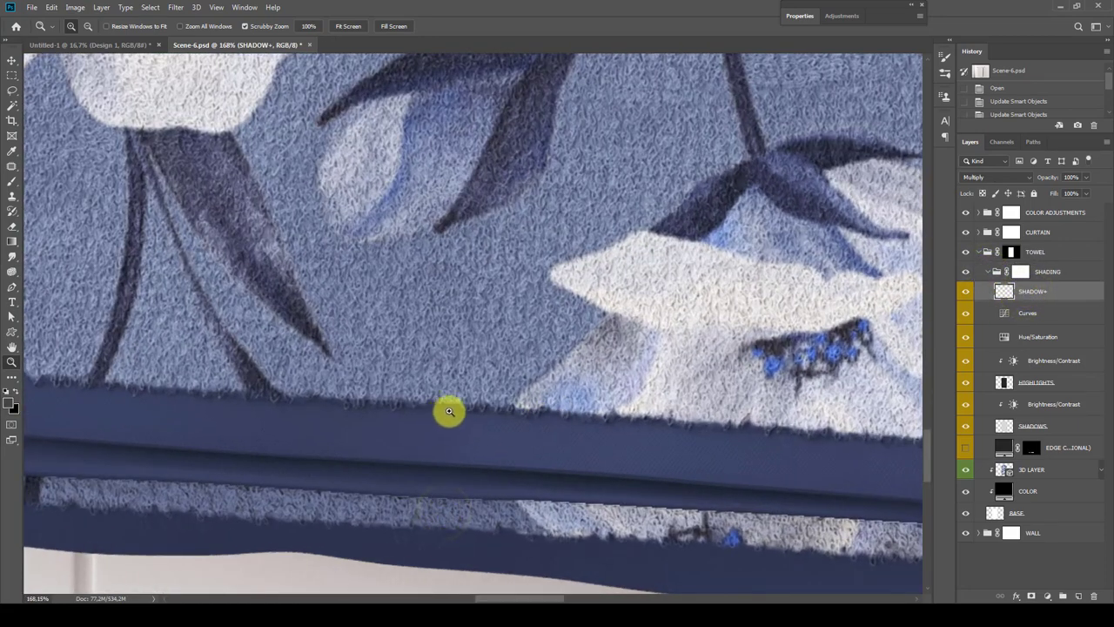
left_click(965, 293)
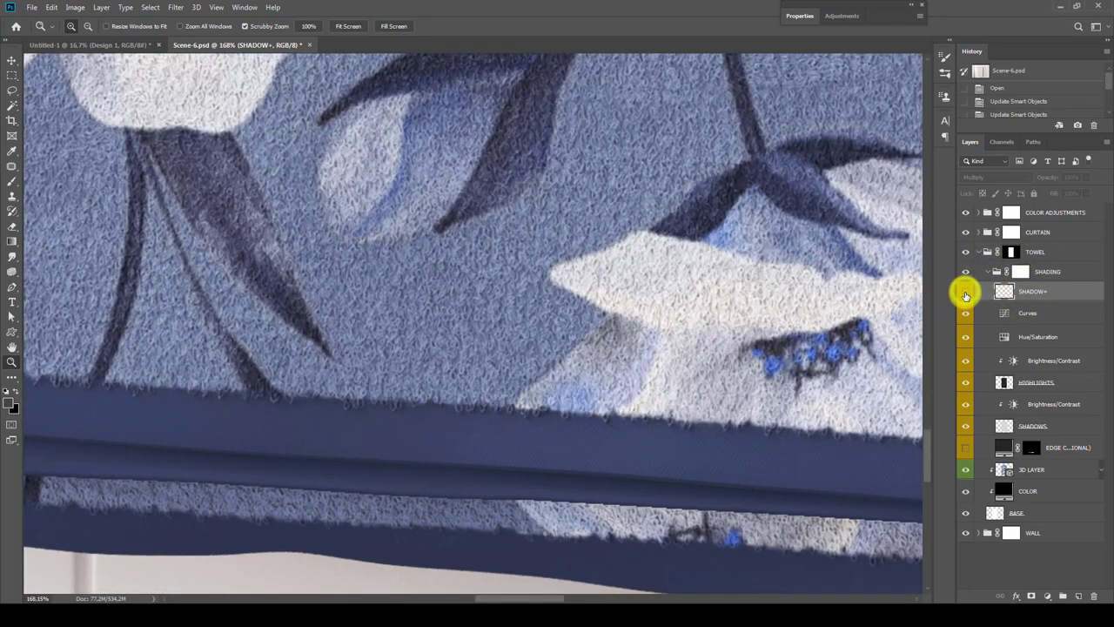
left_click(965, 292)
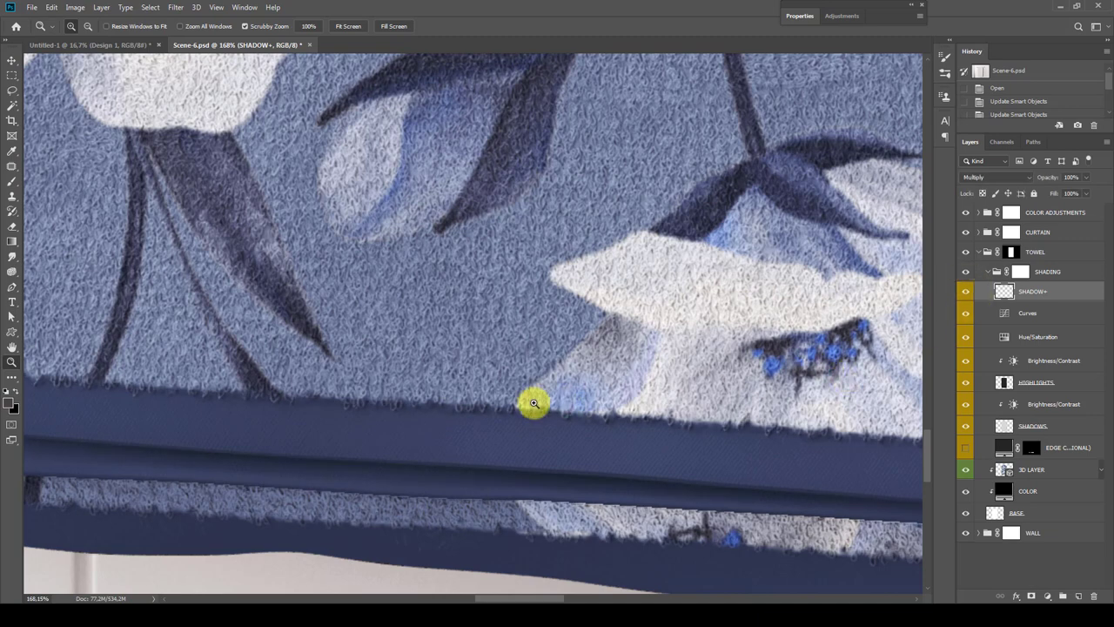
View the image at 100%, fit it on screen, and select the Hue/Saturation layer.
right_click(530, 400)
left_click(544, 424)
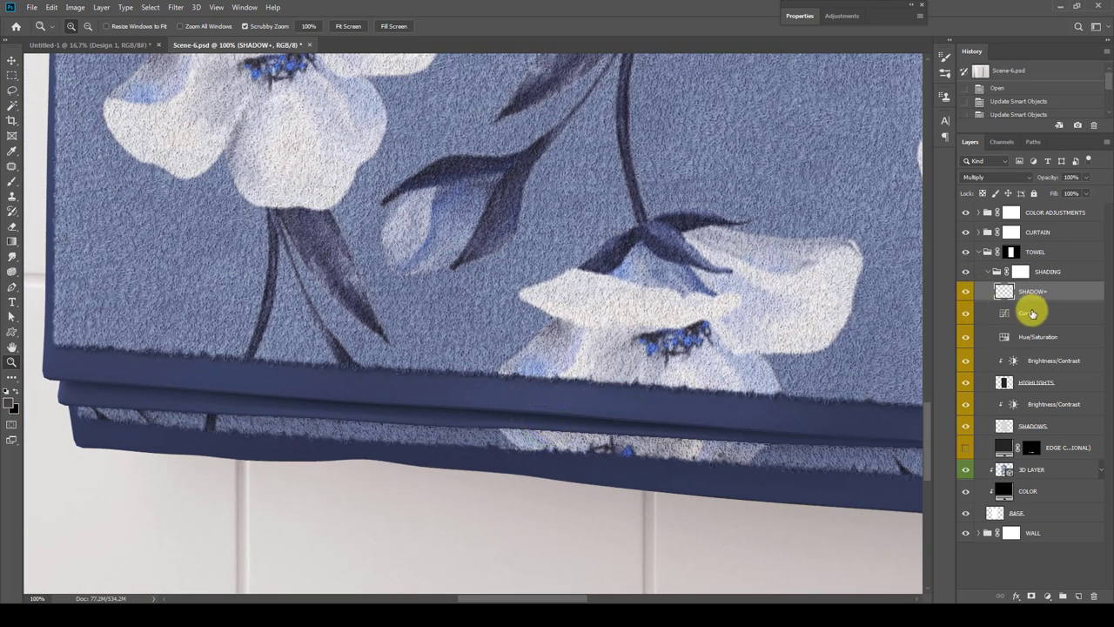
right_click(665, 339)
left_click(673, 346)
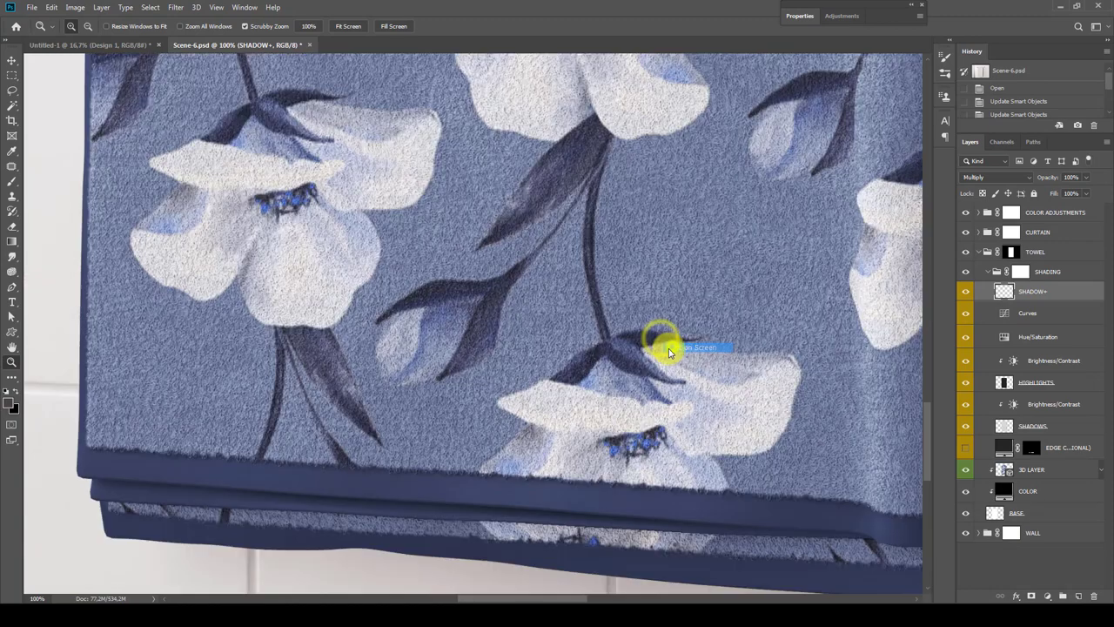
left_click(522, 413)
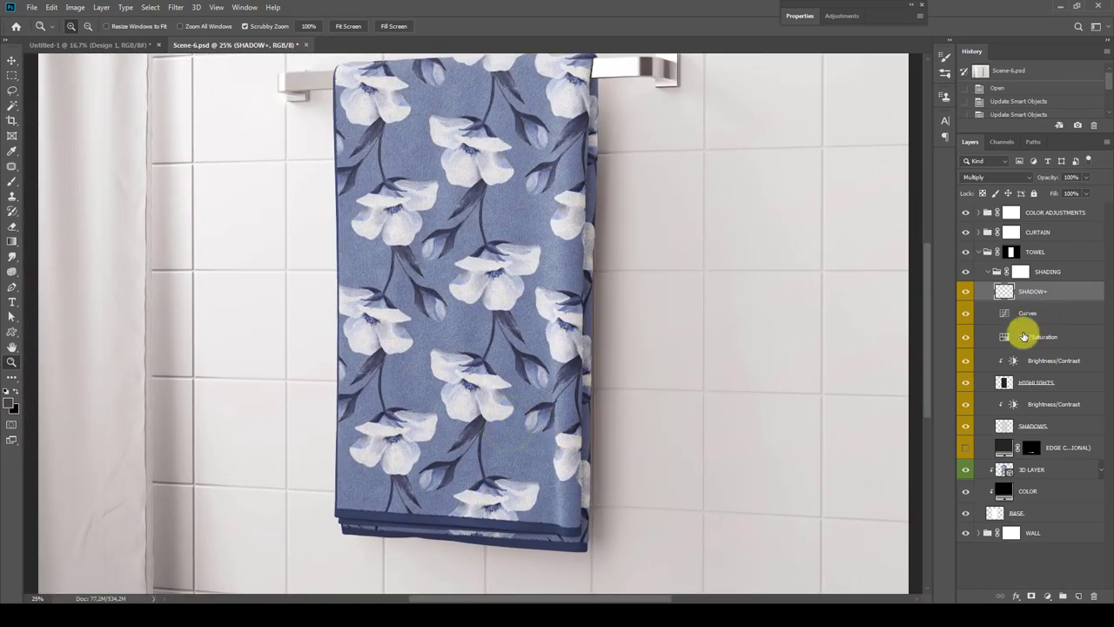
left_click(1010, 339)
Lower the Hue/Saturation layer's saturation to mute the towel.
double_click(1006, 339)
mouse_move(865, 119)
left_mouse_down()
mouse_move(816, 123)
mouse_move(903, 122)
mouse_move(809, 122)
mouse_move(907, 108)
left_mouse_up()
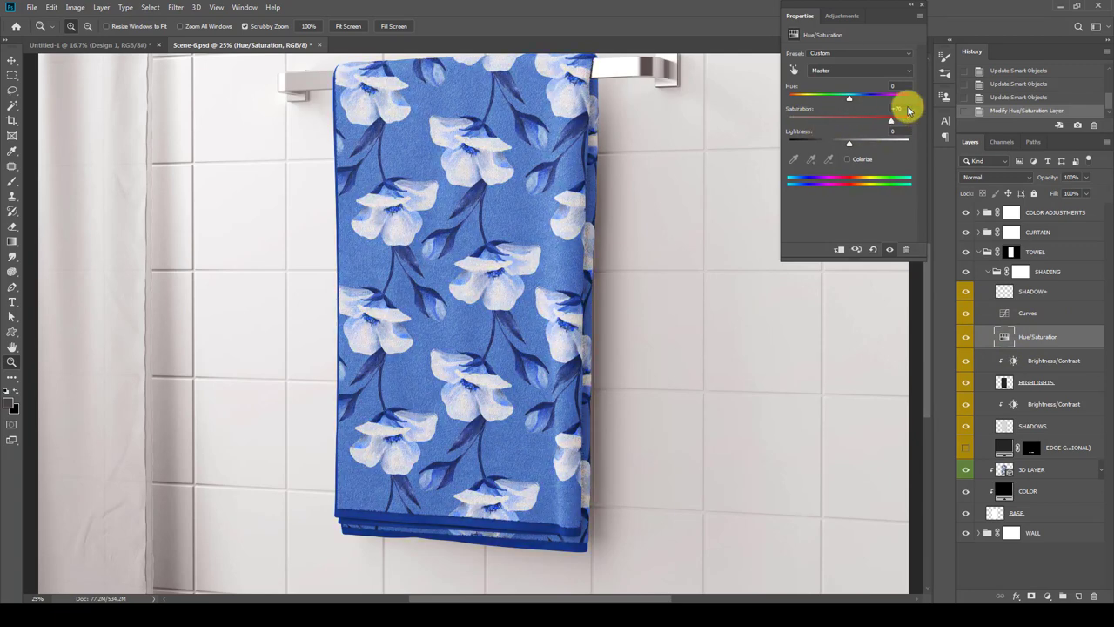
left_click(864, 119)
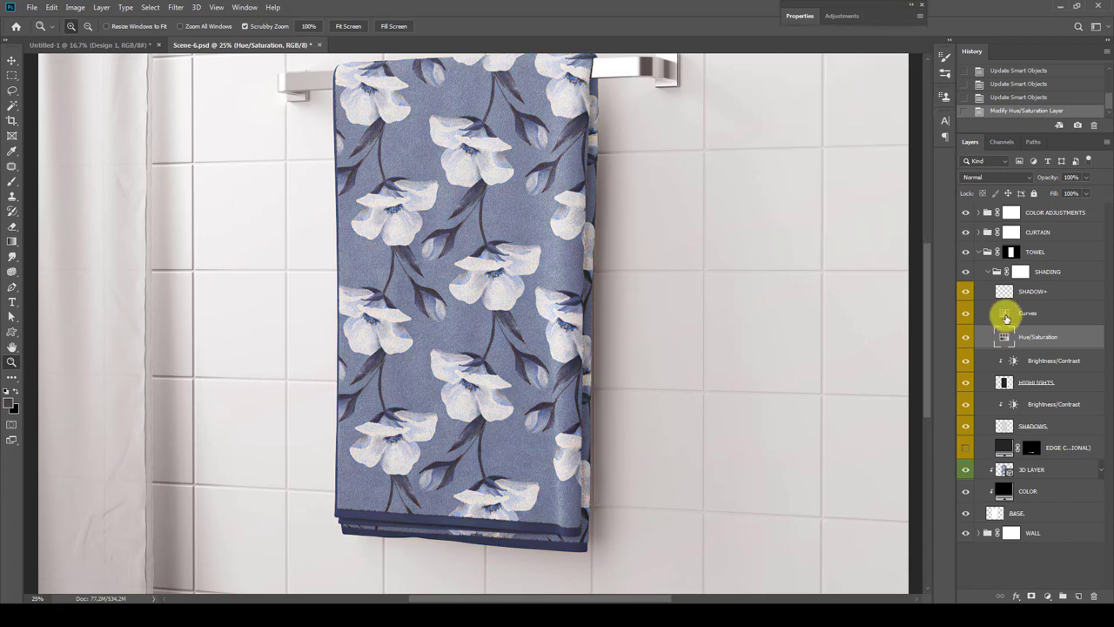
Darken the towel with a Curves point edit, comparing before and after.
left_click(1006, 313)
mouse_move(845, 146)
left_mouse_down()
mouse_move(854, 152)
mouse_move(833, 135)
mouse_move(851, 153)
left_mouse_up()
key("ctrl+z")
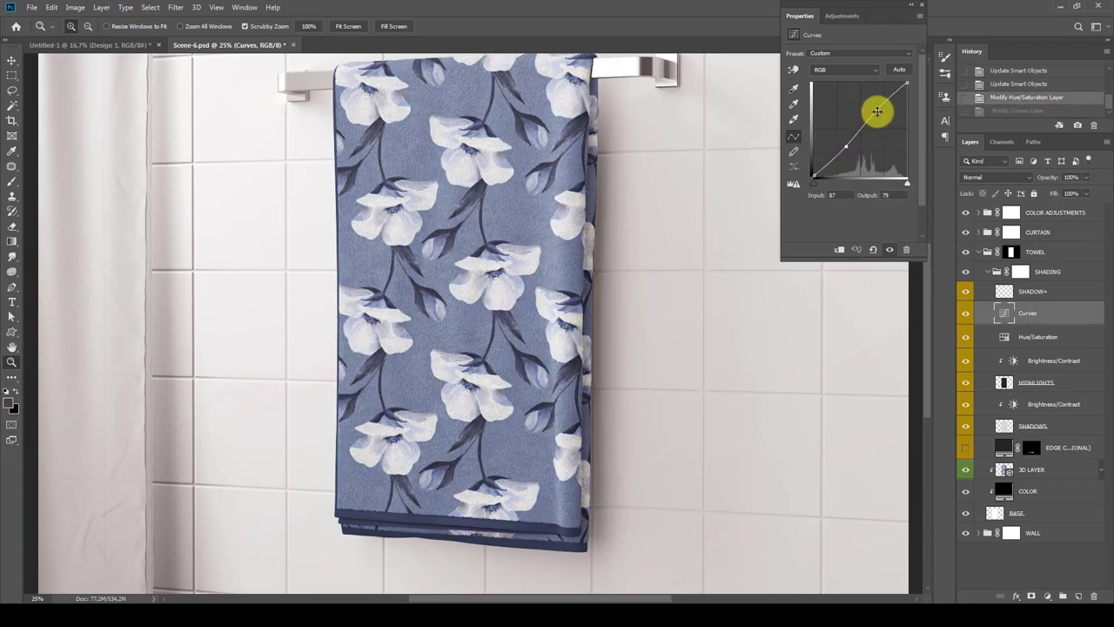
key("ctrl+shift+z")
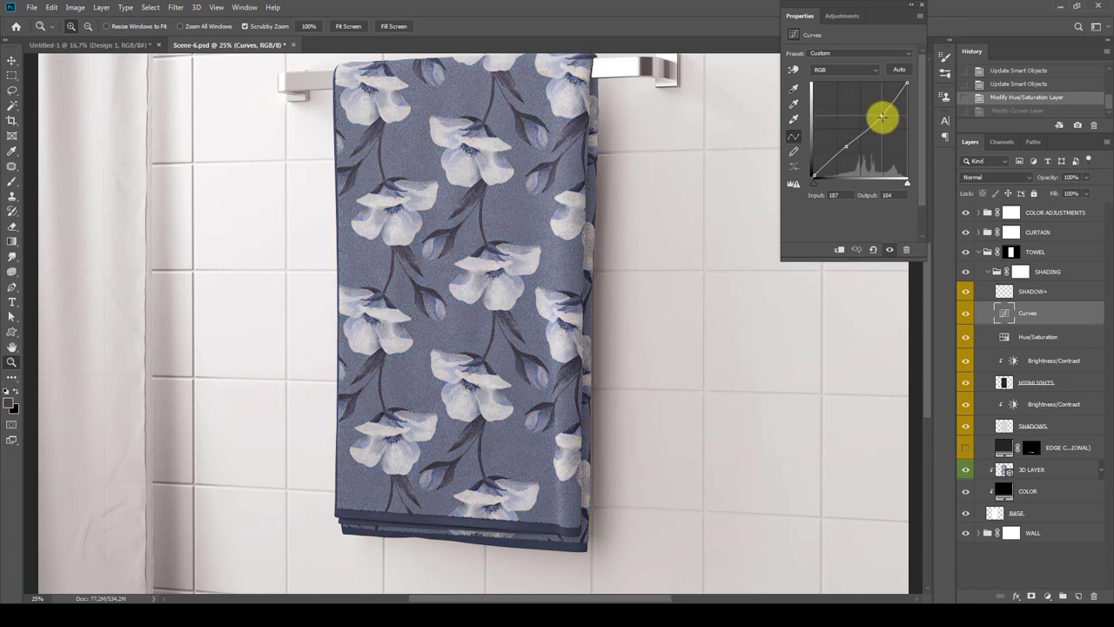
key("ctrl+z")
key("ctrl+shift+z")
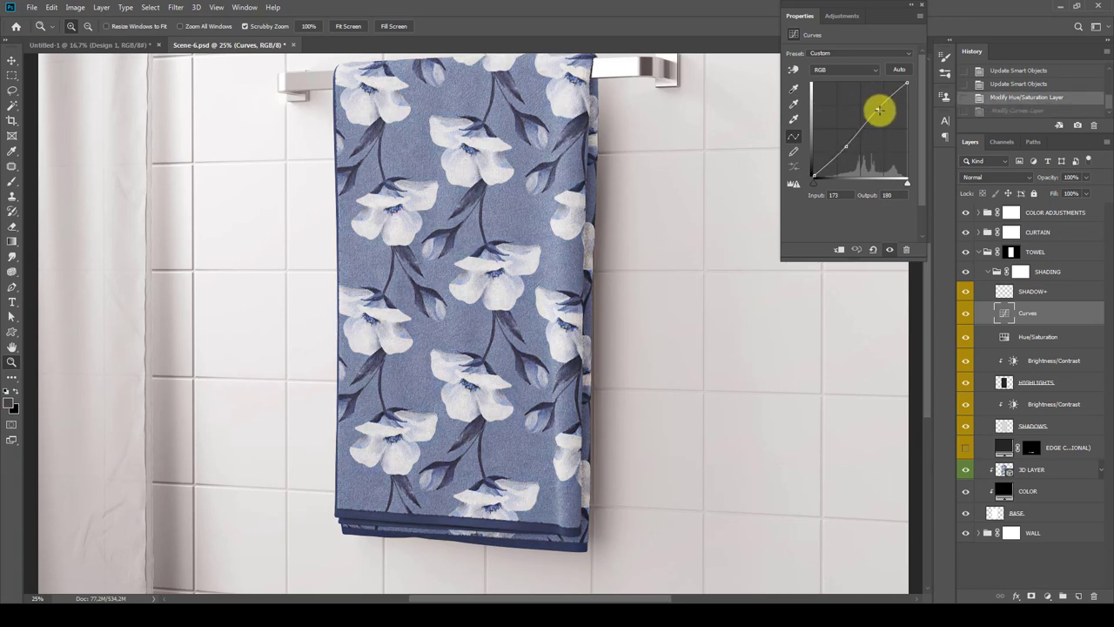
double_click(889, 13)
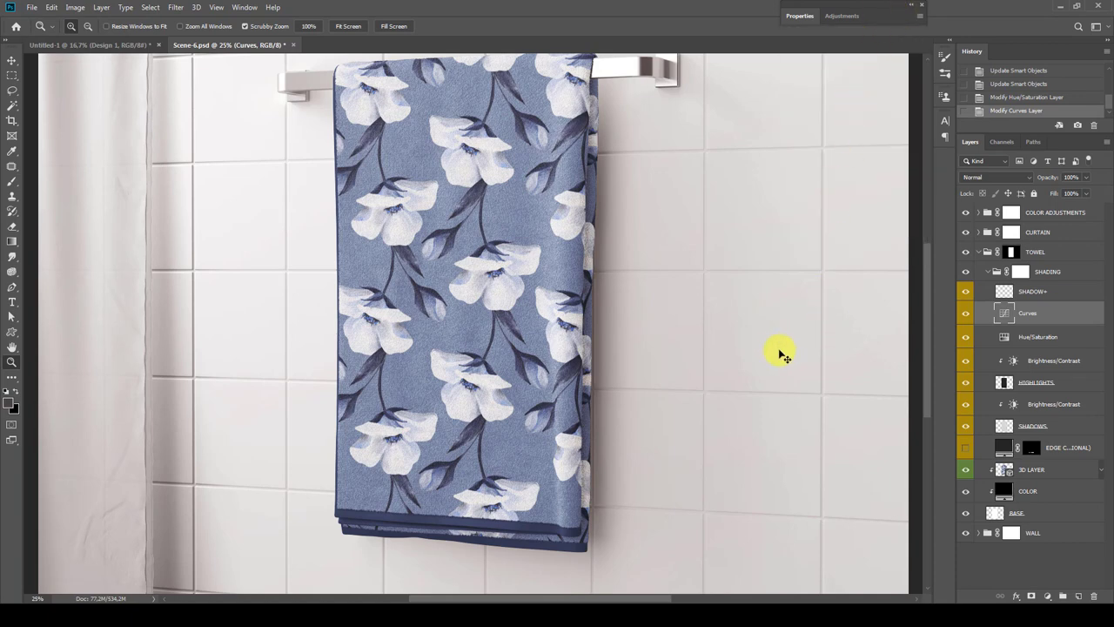
Zoom back onto the towel and compare it with the HIGHLIGHTS layer hidden and shown.
key("ctrl+minus")
left_click_drag(554, 354, 579, 364)
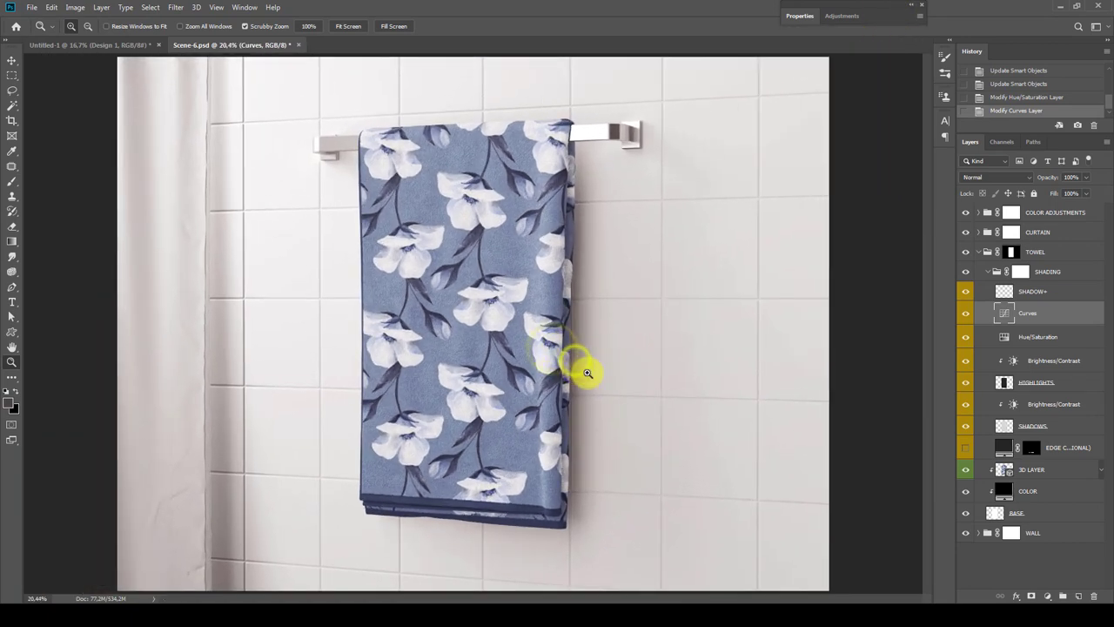
left_click(1039, 360)
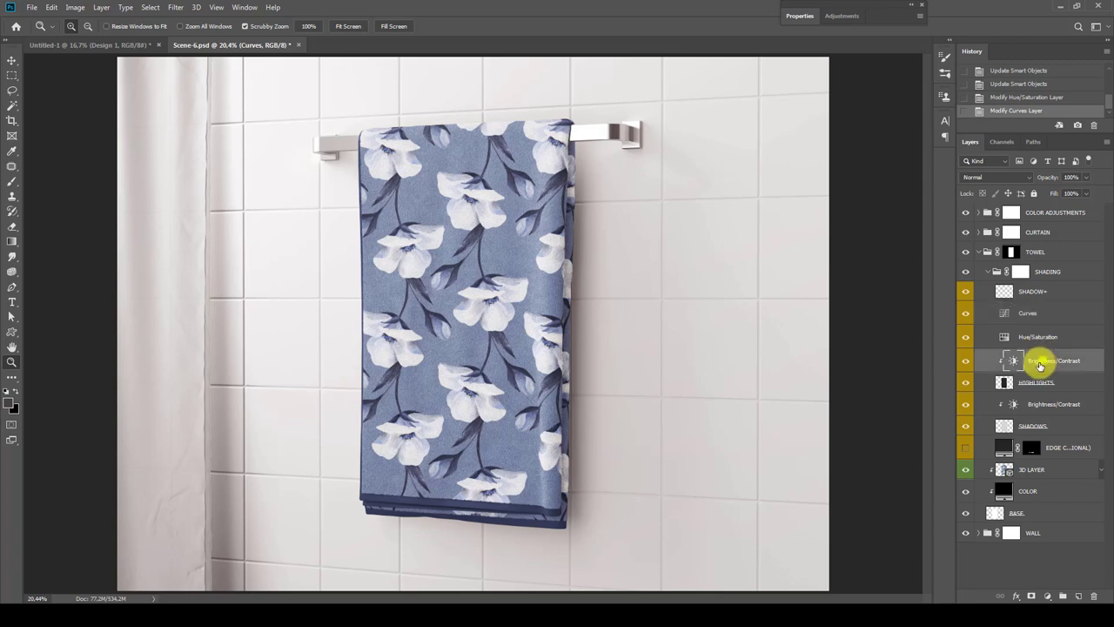
left_click(1037, 382)
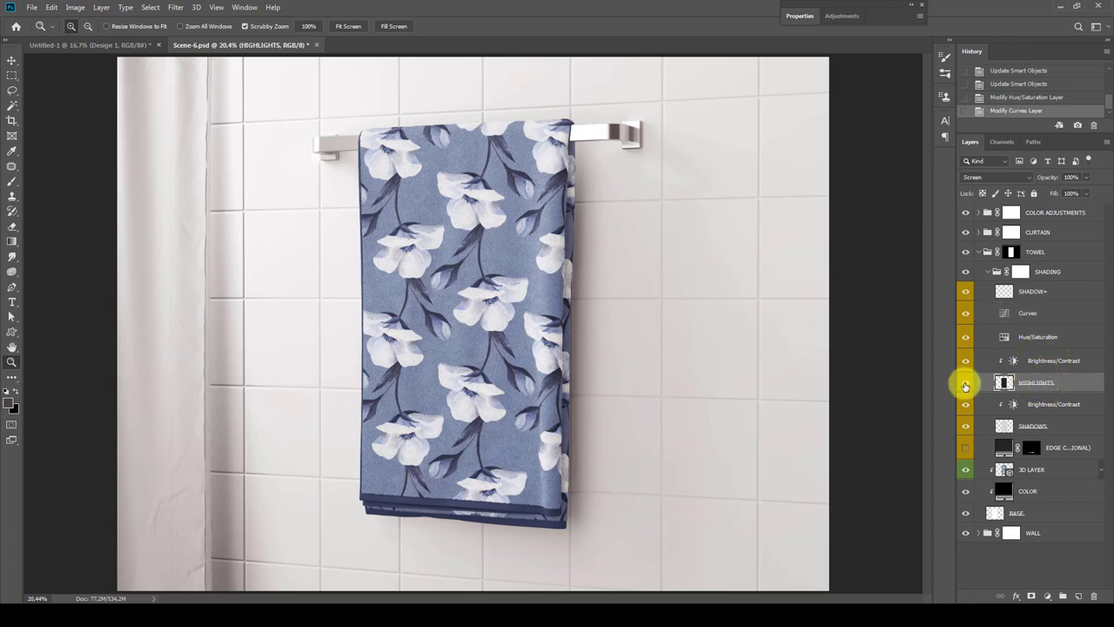
left_click(966, 382)
left_click(967, 384)
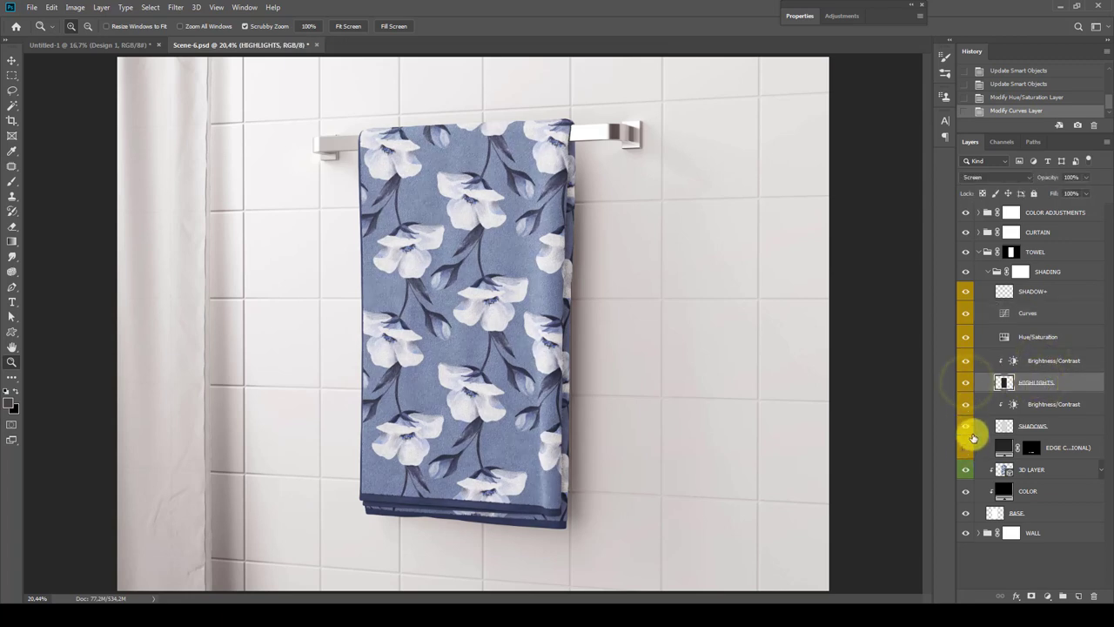
Set the upper Brightness/Contrast to brightness -69 and contrast -11.
double_click(1014, 363)
mouse_move(850, 85)
left_mouse_down()
mouse_move(887, 89)
mouse_move(807, 86)
mouse_move(875, 79)
mouse_move(821, 82)
left_mouse_up()
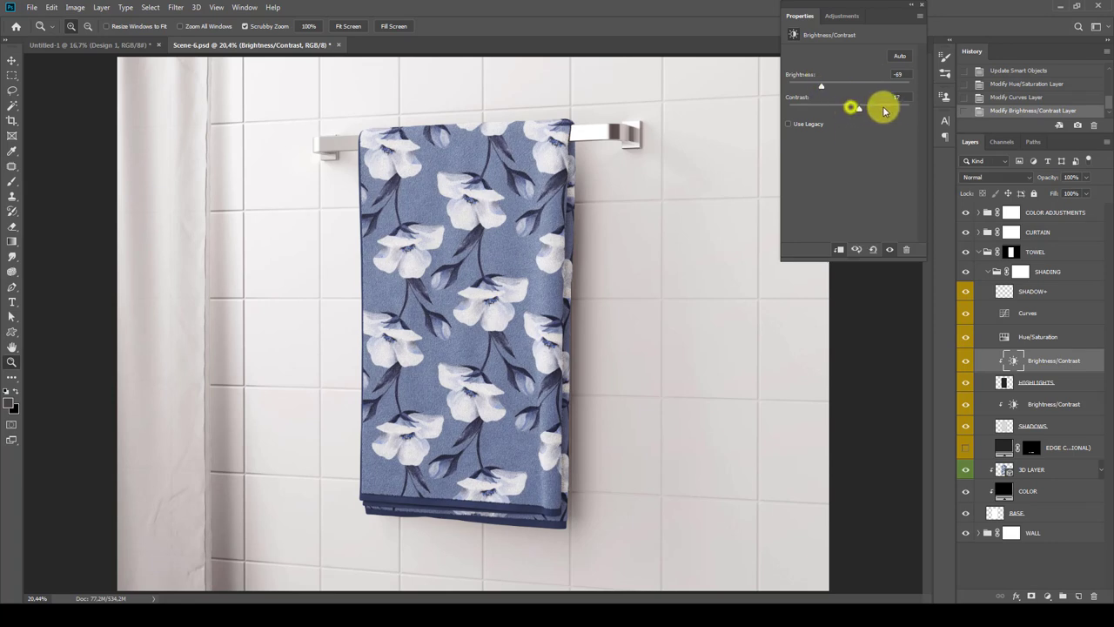
mouse_move(884, 110)
left_mouse_down()
mouse_move(900, 108)
mouse_move(814, 111)
mouse_move(871, 109)
left_mouse_up()
Compare the SHADOWS layer, then set the lower Brightness/Contrast contrast to -50.
double_click(890, 20)
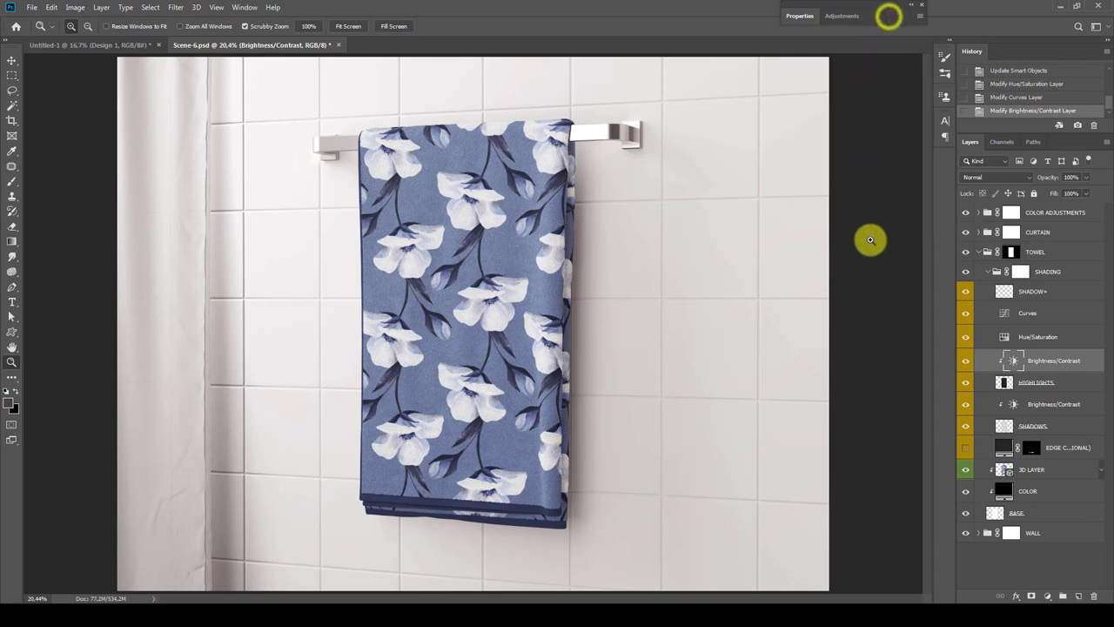
left_click(1042, 418)
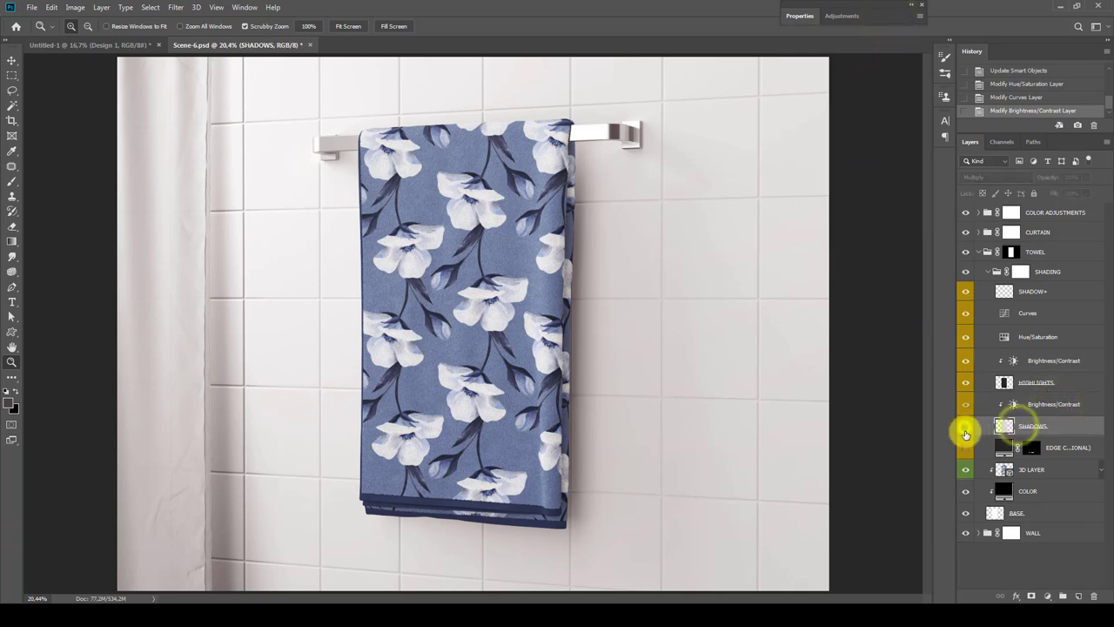
left_click(965, 425)
left_click(966, 426)
double_click(1013, 405)
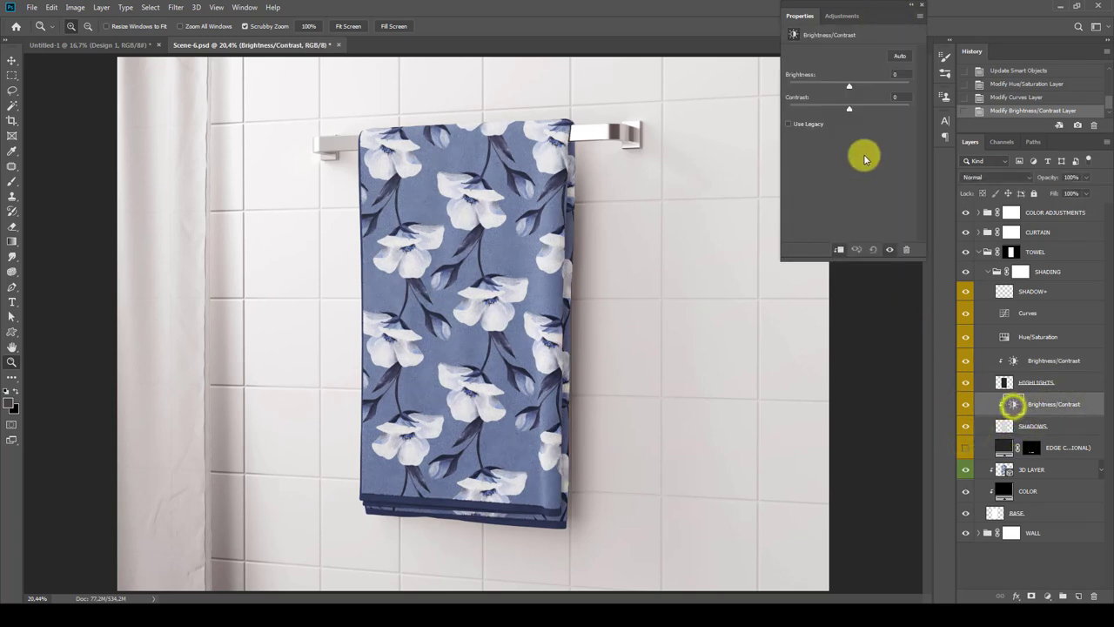
mouse_move(850, 86)
left_mouse_down()
mouse_move(876, 88)
mouse_move(831, 92)
mouse_move(876, 88)
mouse_move(846, 112)
mouse_move(849, 86)
mouse_move(788, 109)
left_mouse_up()
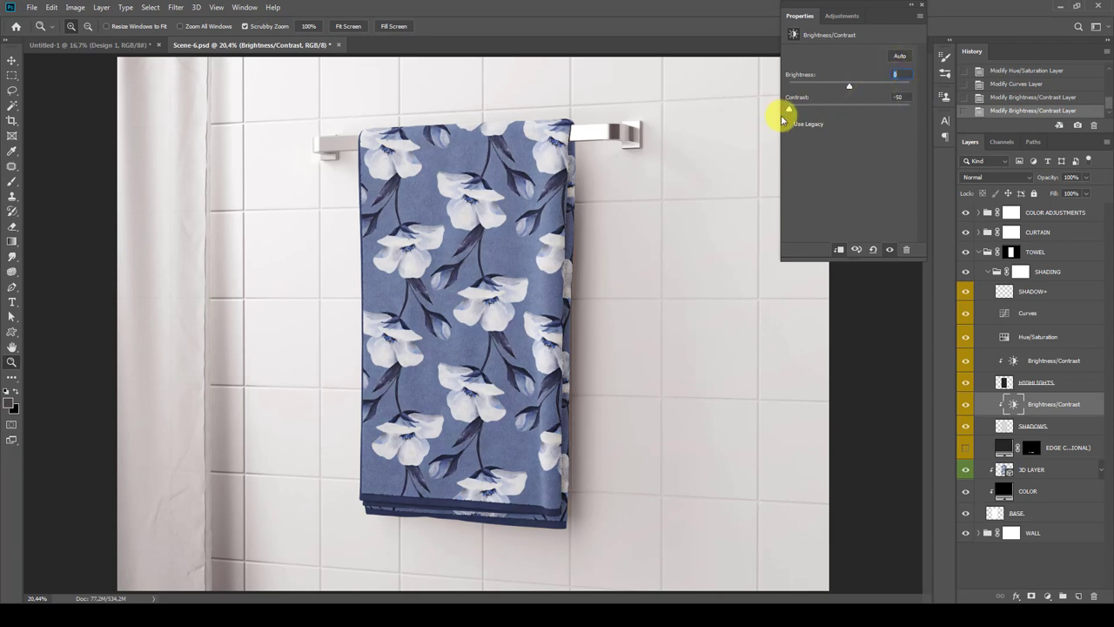
double_click(890, 15)
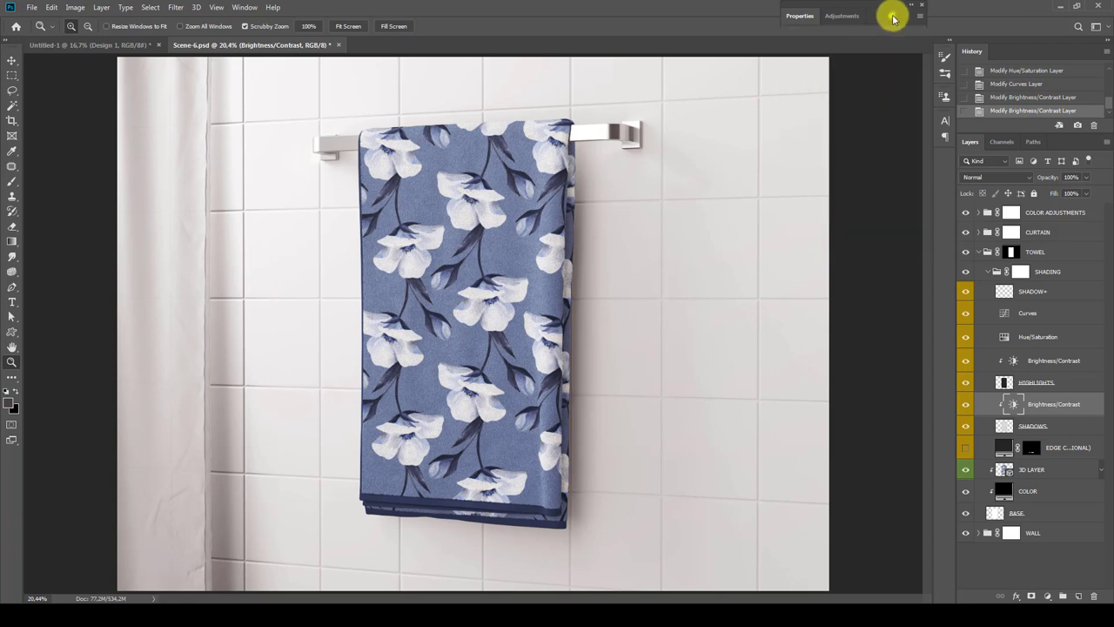
Try a red EDGE COLOR fill, cancel it, and hide the EDGE COLOR layer.
left_click(1070, 452)
left_click(965, 447)
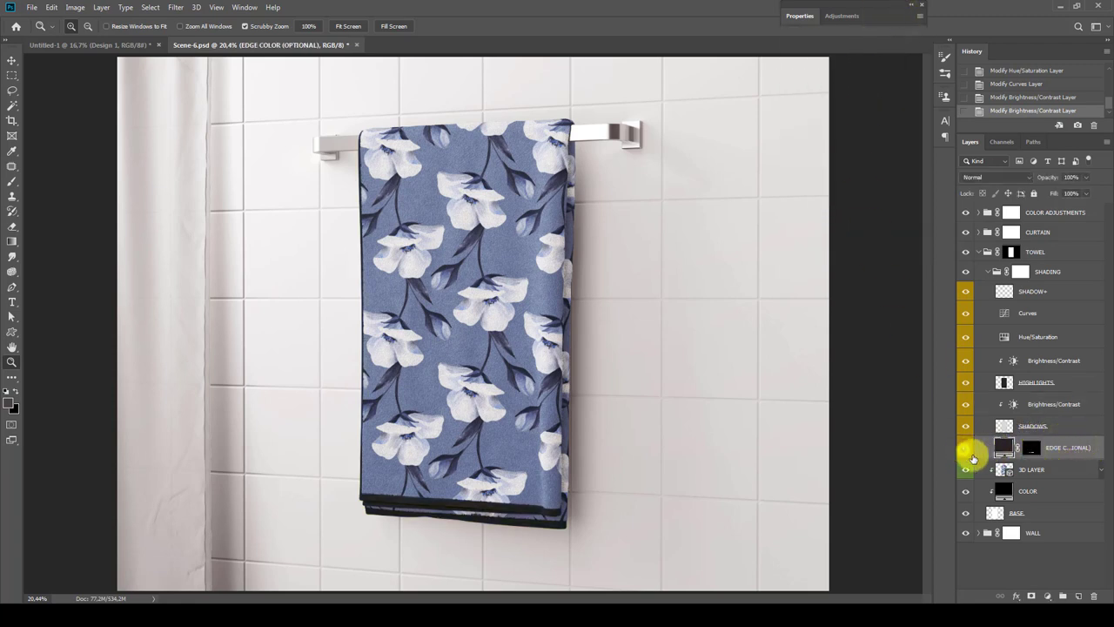
double_click(1012, 448)
mouse_move(895, 169)
left_mouse_down()
mouse_move(868, 132)
mouse_move(855, 162)
left_mouse_up()
left_click(1027, 81)
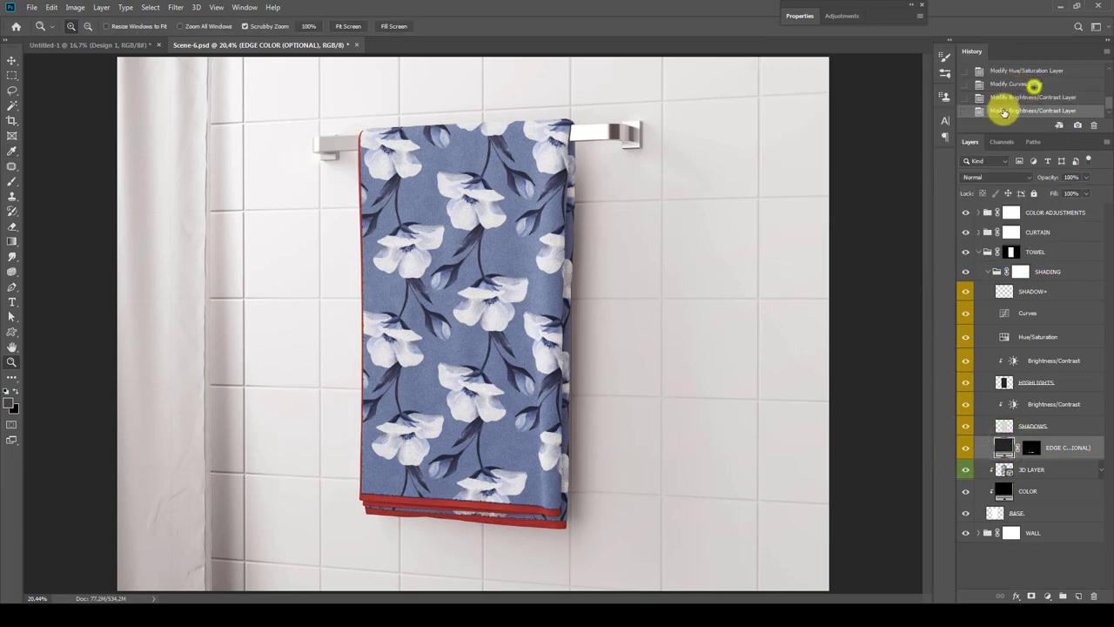
left_click(964, 449)
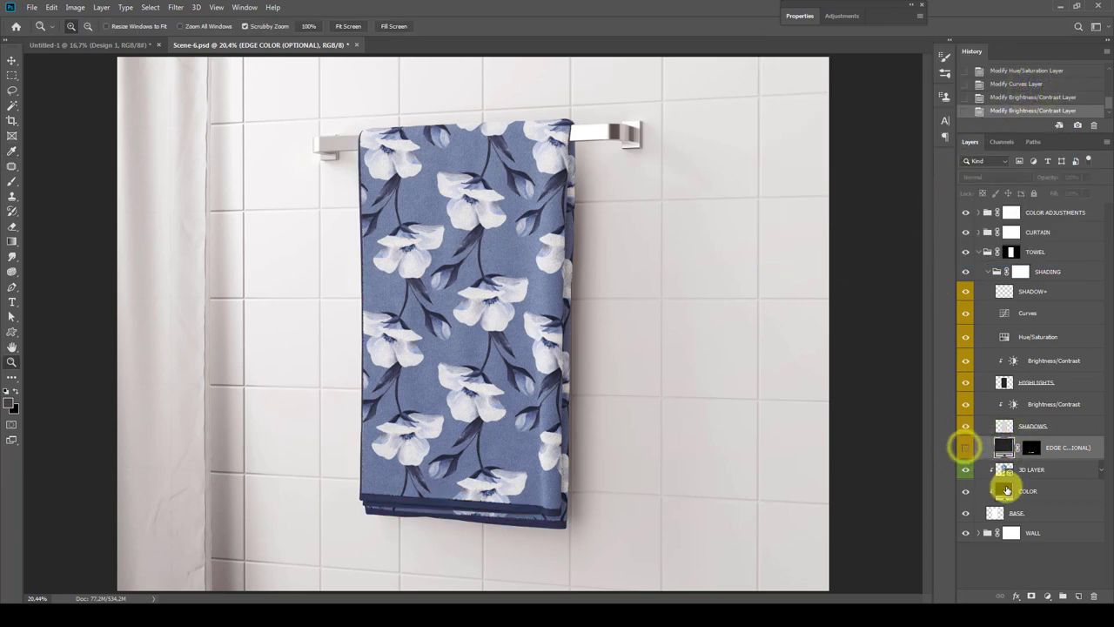
Collapse the SHADING and TOWEL groups and toggle the CURTAIN group's visibility to check it.
left_click(988, 273)
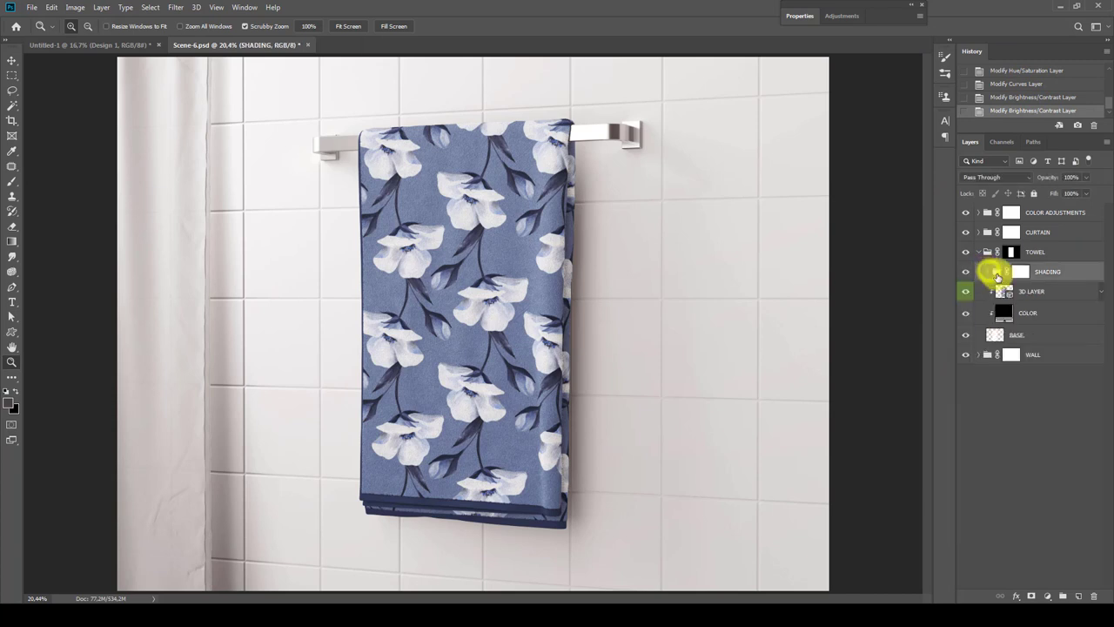
left_click(1038, 254)
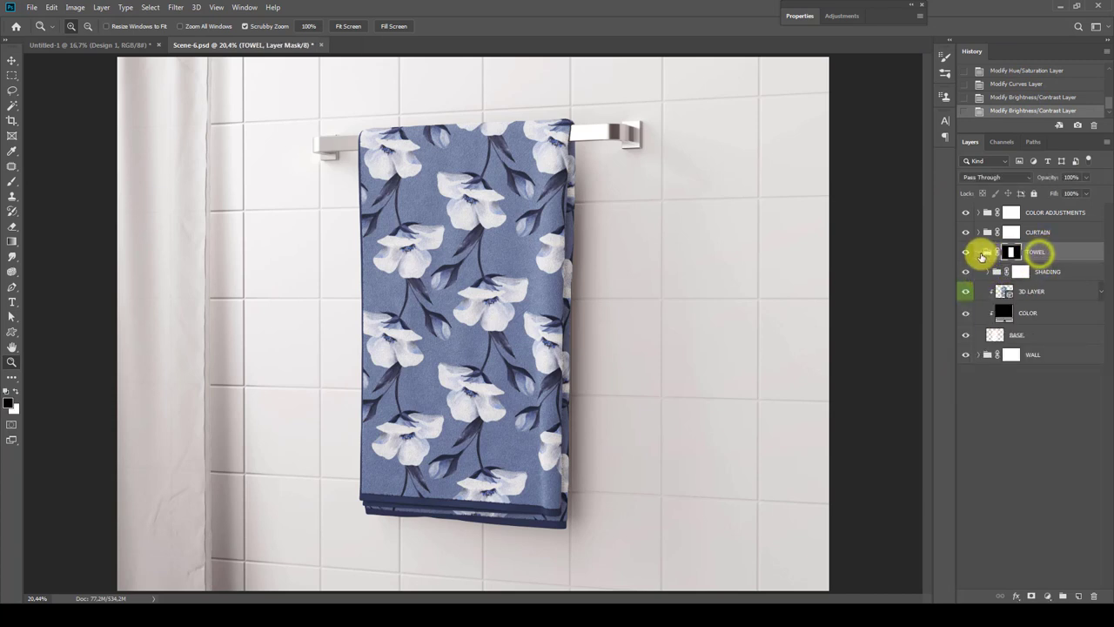
left_click(978, 252)
left_click(1038, 232)
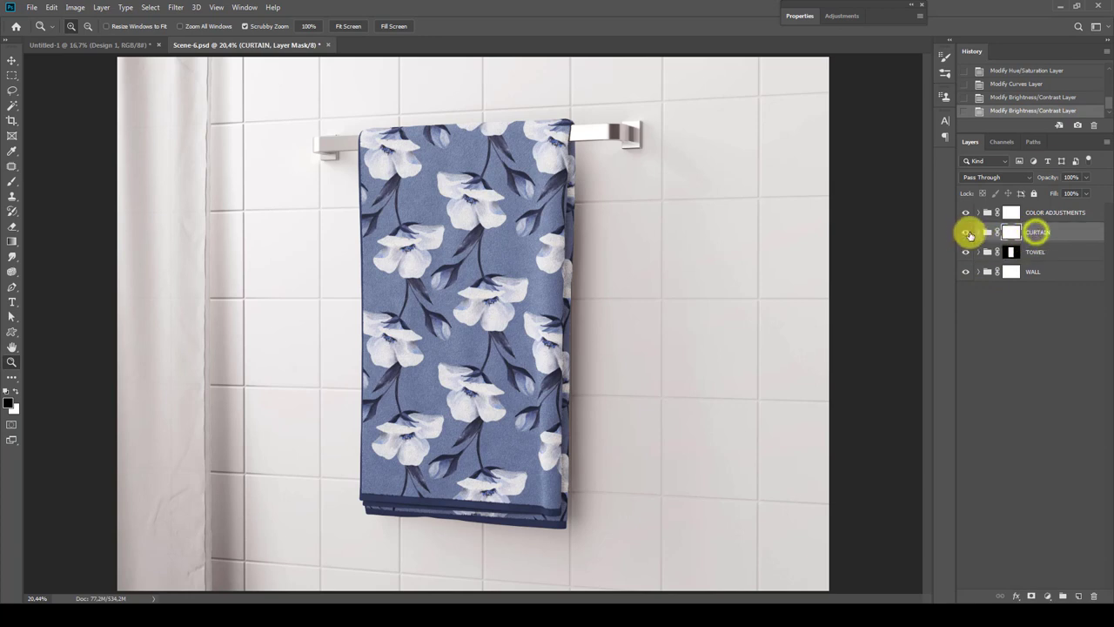
left_click(964, 231)
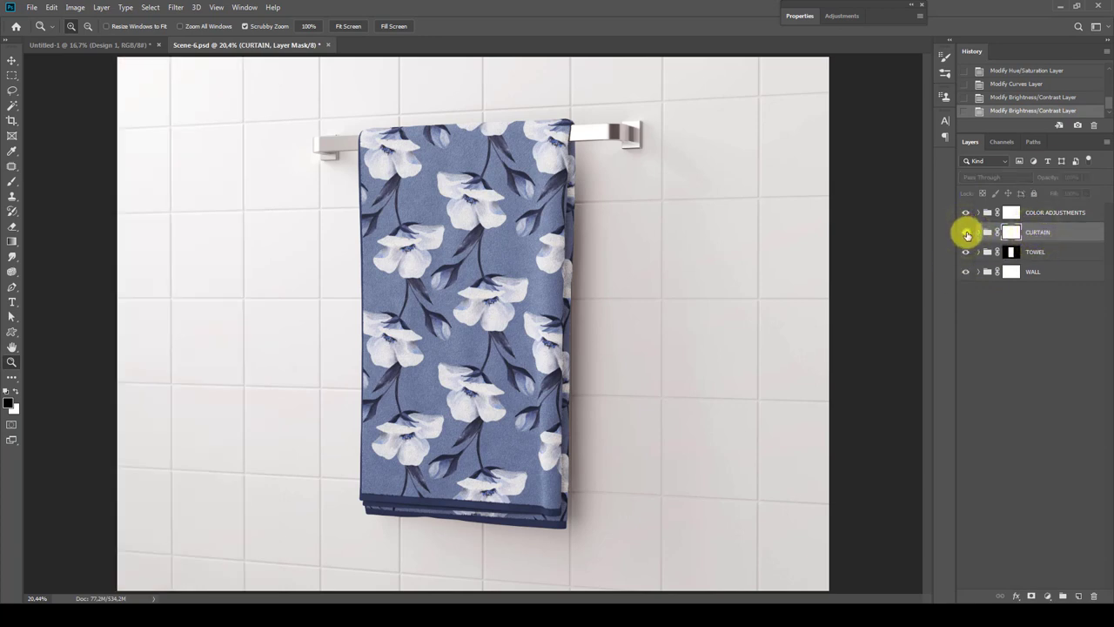
left_click(964, 232)
left_click(964, 232)
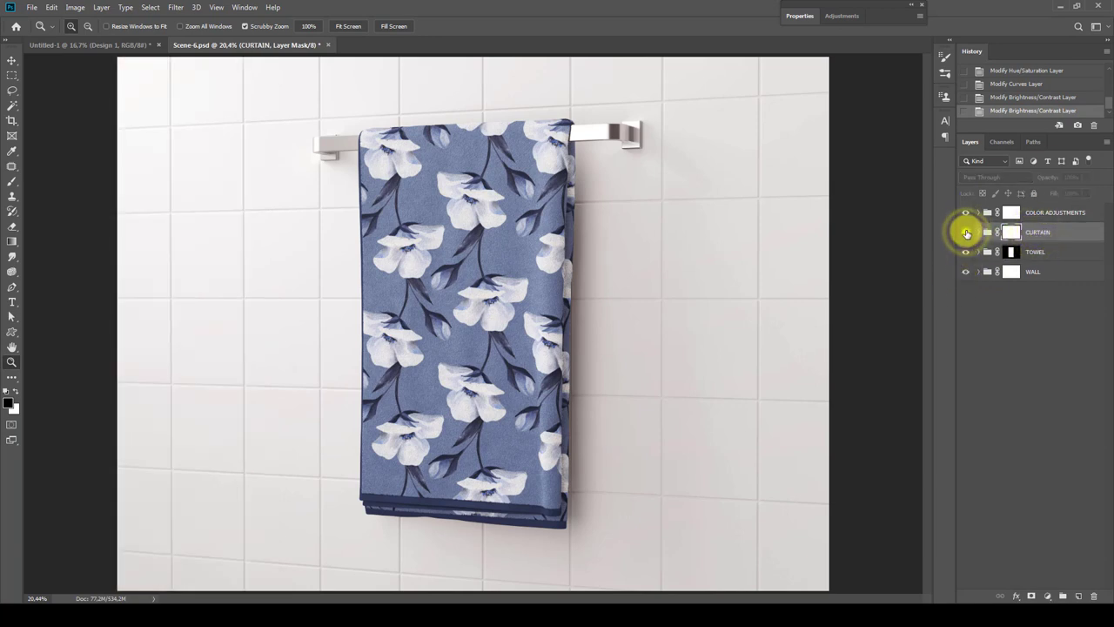
left_click(964, 232)
Expand CURTAIN and edit the contents of the inner CURTAIN smart object.
left_click(978, 232)
left_click(1027, 291)
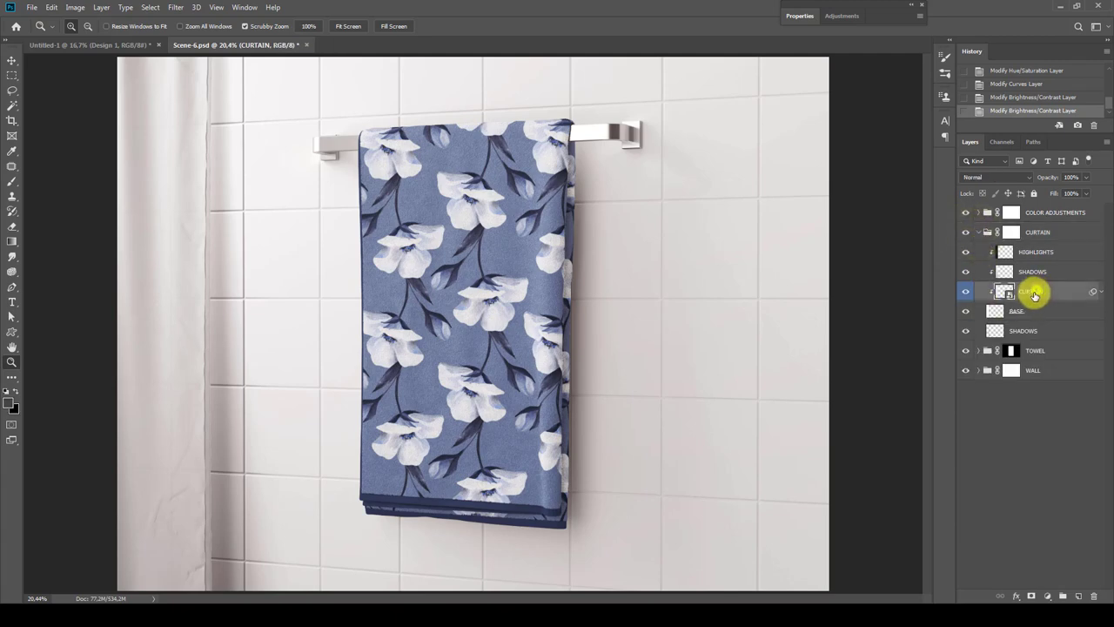
right_click(1035, 295)
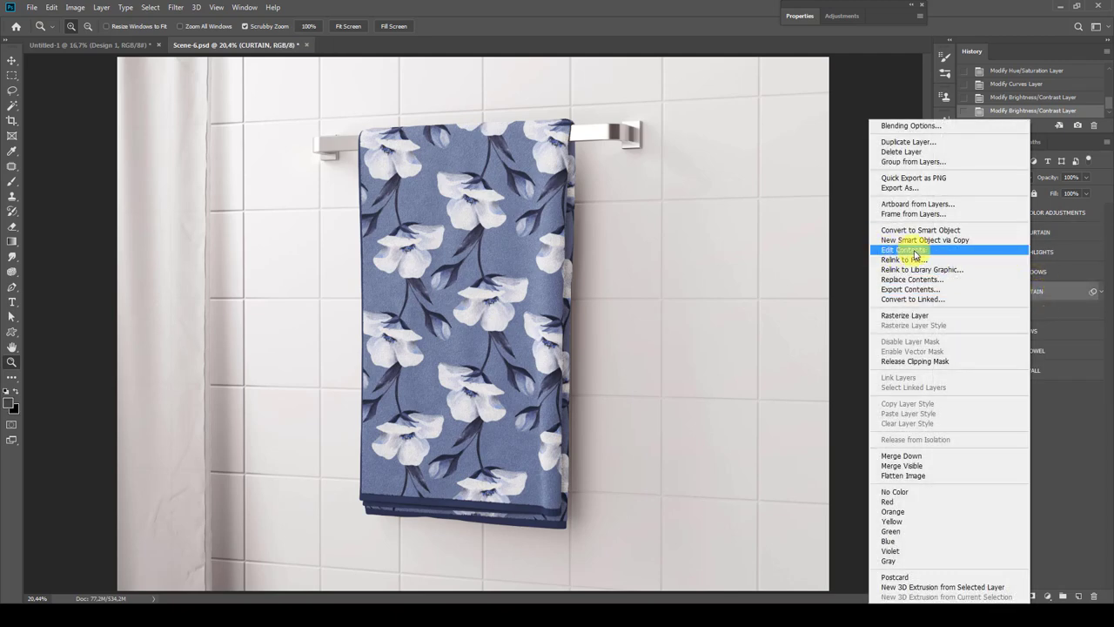
left_click(914, 253)
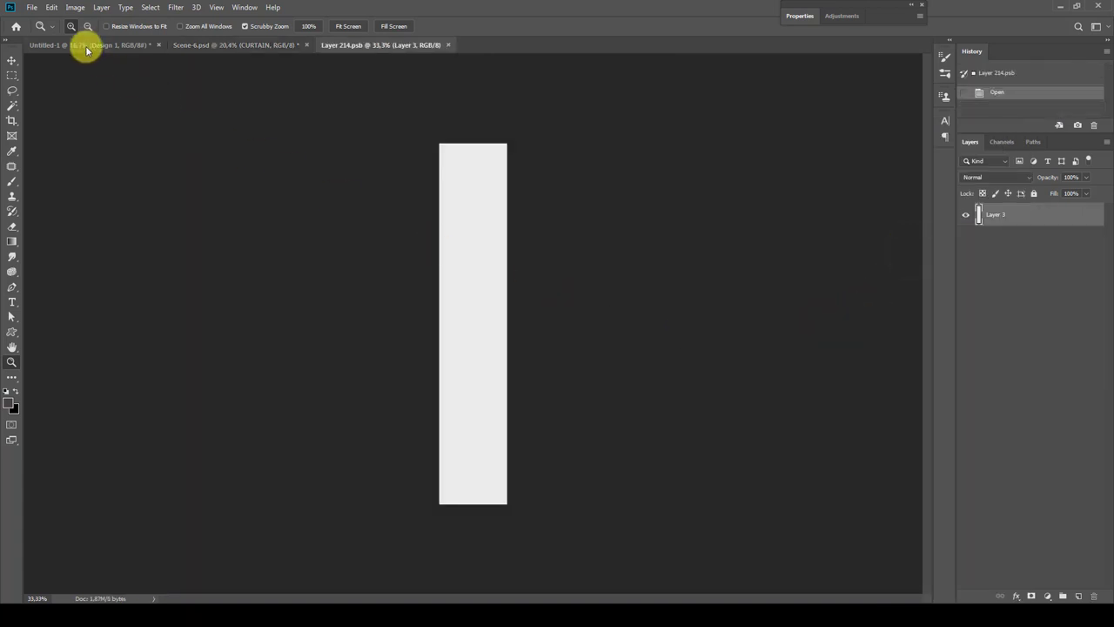
Paste the geometric Design 2 from Untitled-1 into the curtain contents Layer 214.psb.
left_click(87, 45)
left_click(1005, 215)
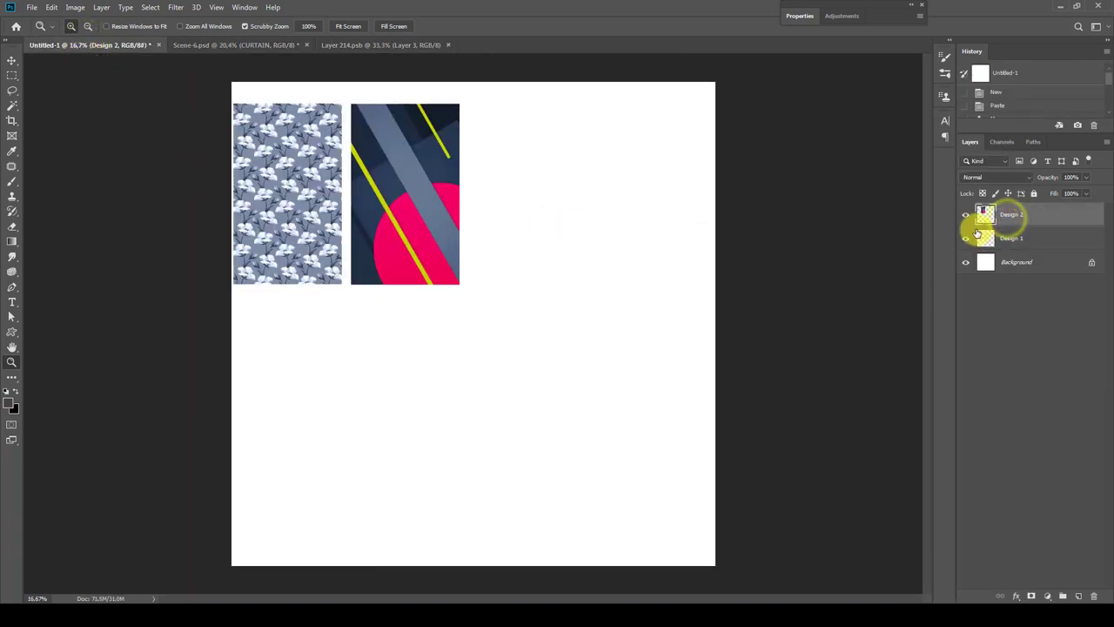
left_click(355, 45)
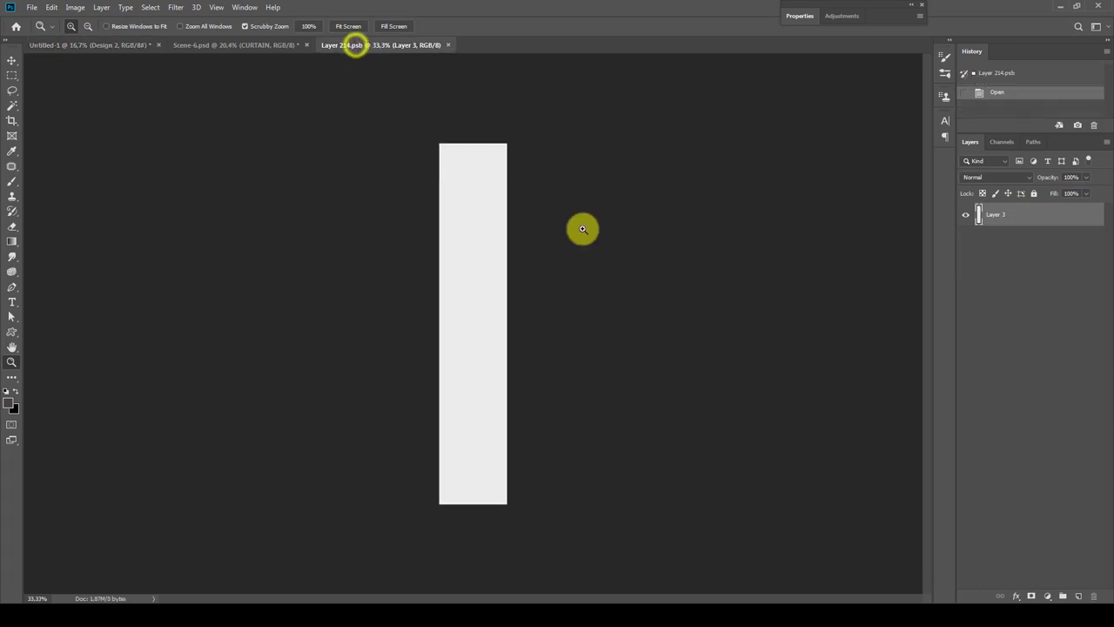
key("ctrl+v")
Align the pasted design to the canvas's right edge, commit a free transform, and save-close Layer 214.psb.
key("ctrl+a")
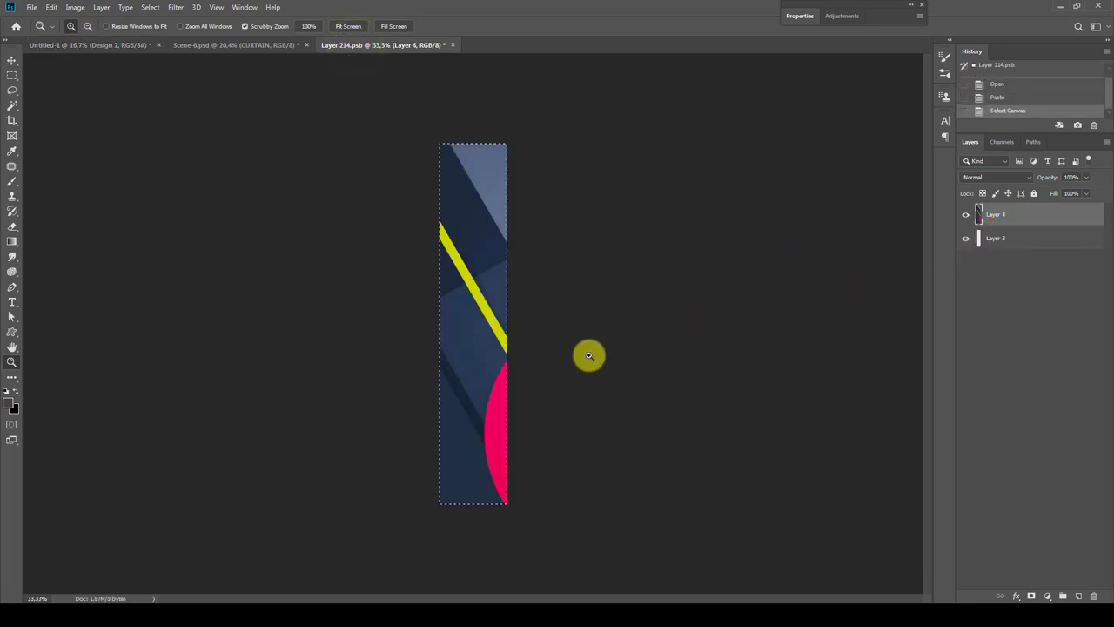
key("v")
left_click(280, 26)
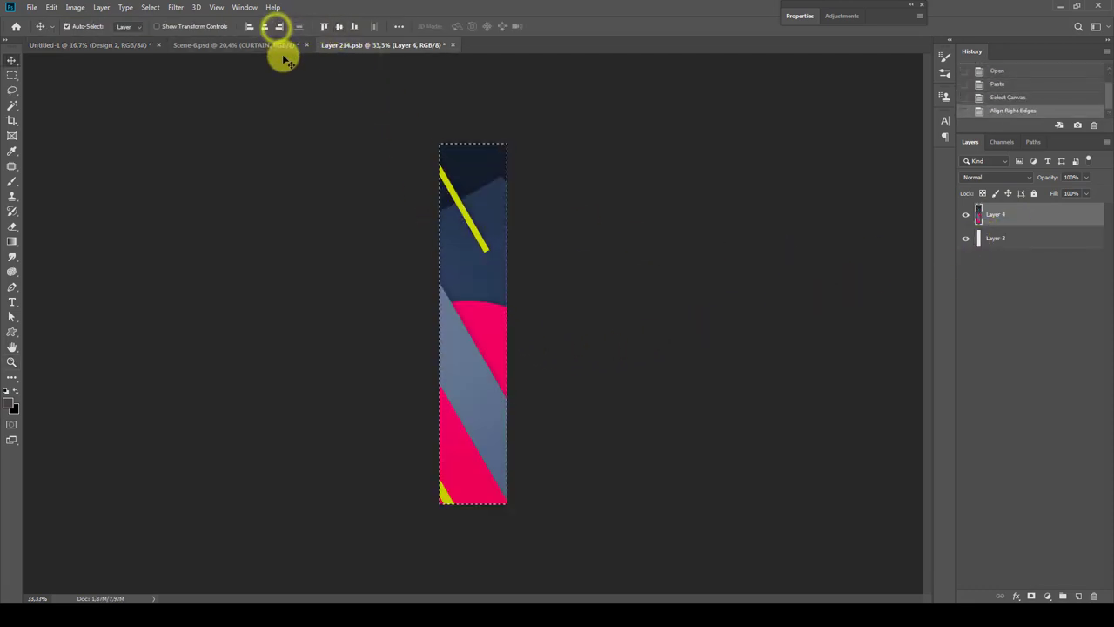
key("ctrl+d")
key("ctrl+t")
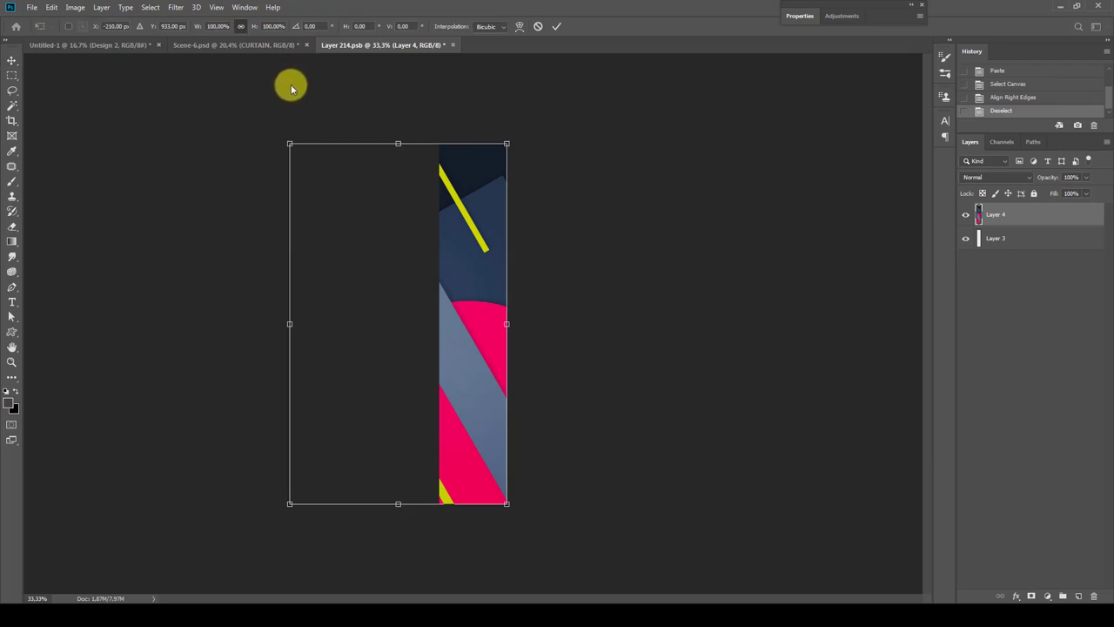
key("Return")
left_click(453, 44)
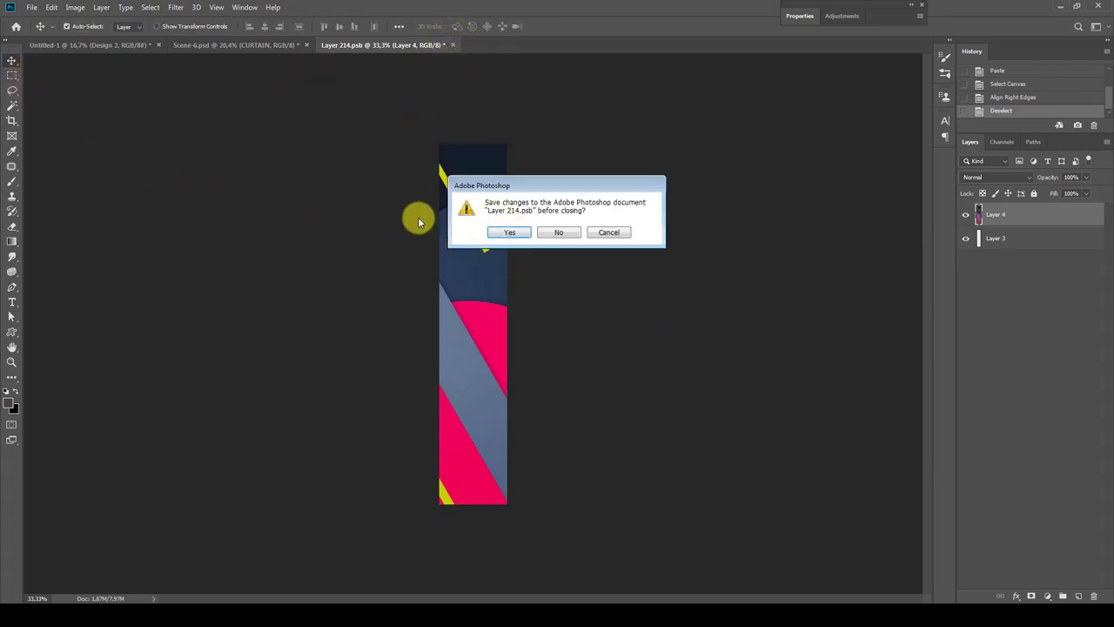
left_click(507, 233)
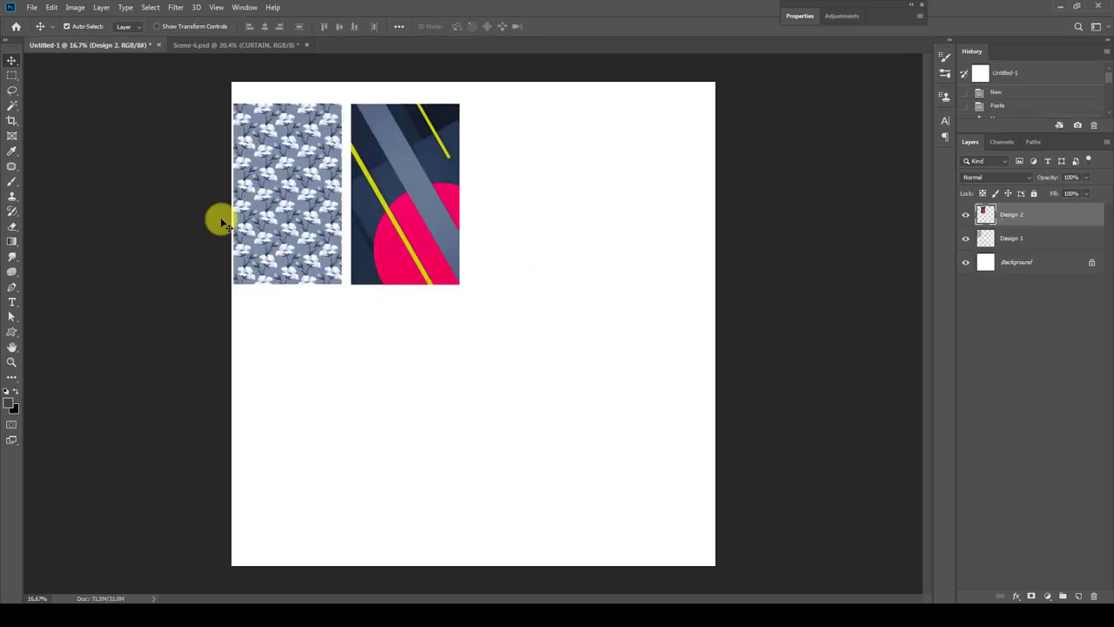
Back in Scene-6.psd, try the curtain BASE layer's opacity between 64% and 100%.
left_click(12, 75)
left_click(223, 44)
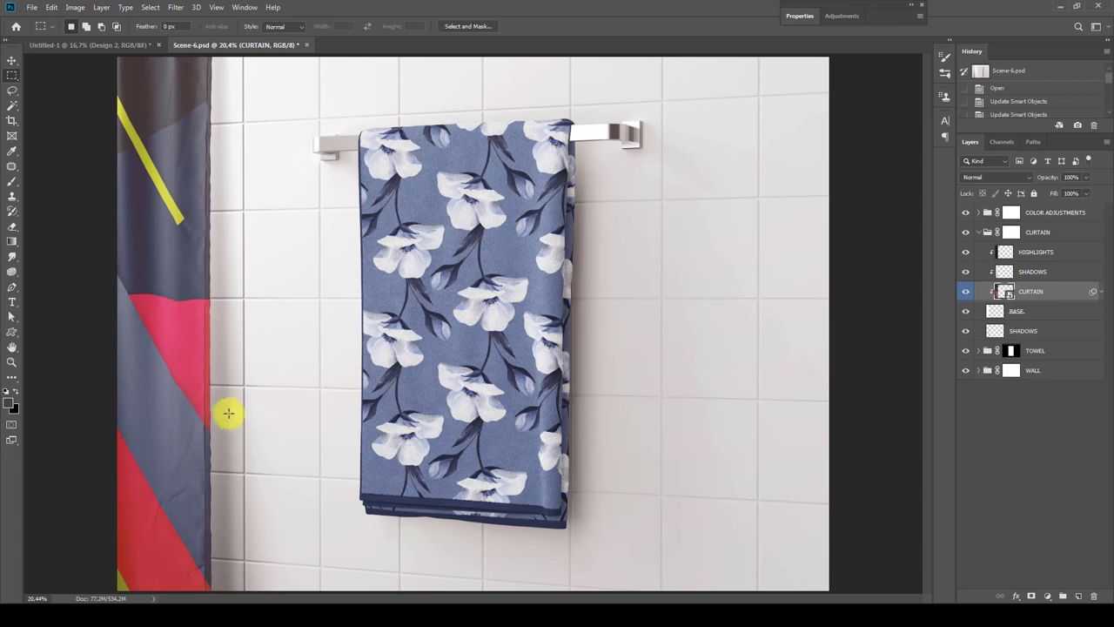
left_click(1048, 313)
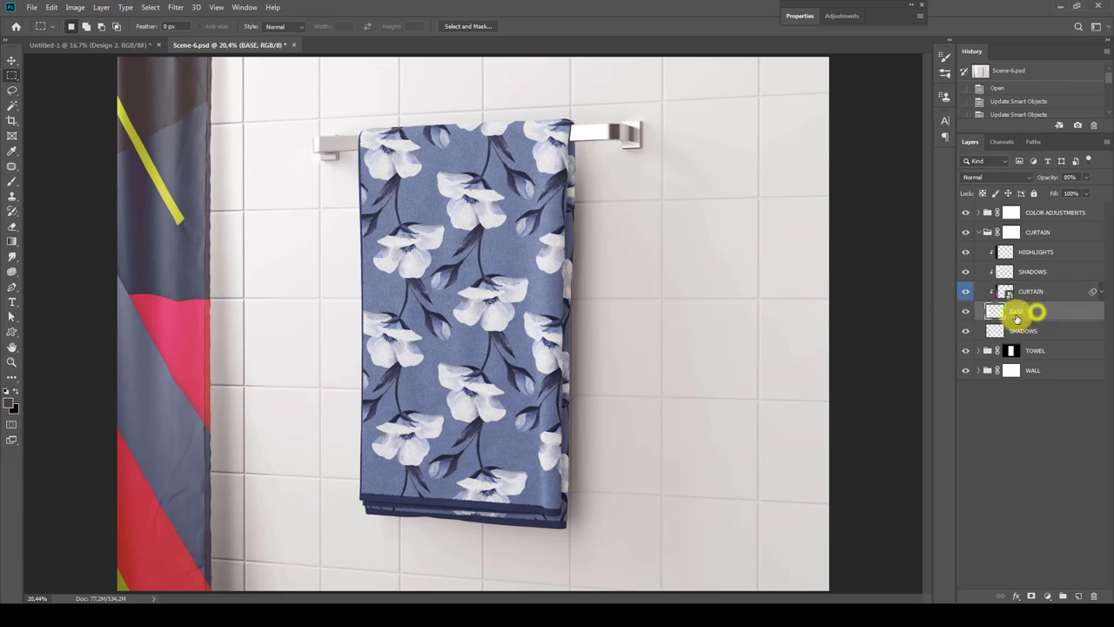
left_click(1077, 190)
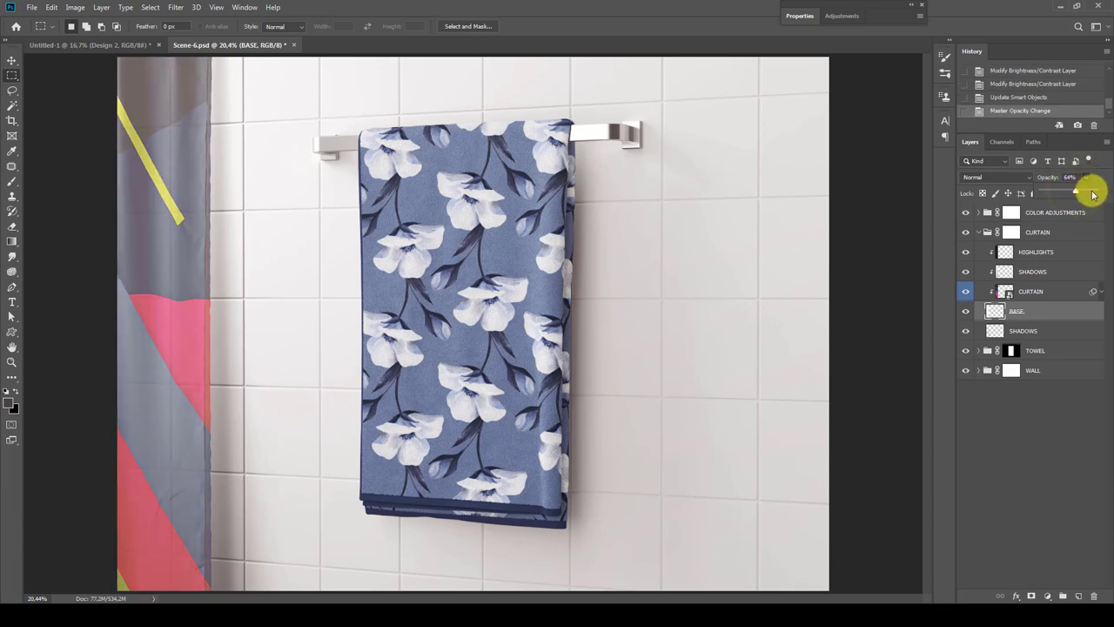
left_click_drag(1094, 192, 1111, 195)
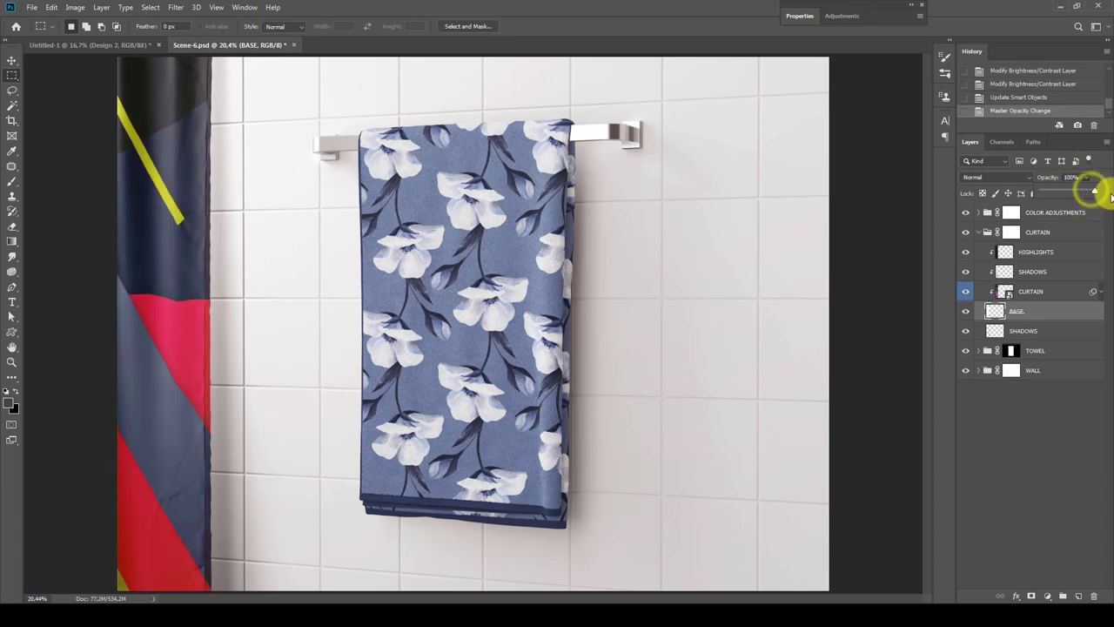
left_click_drag(1086, 191, 1087, 194)
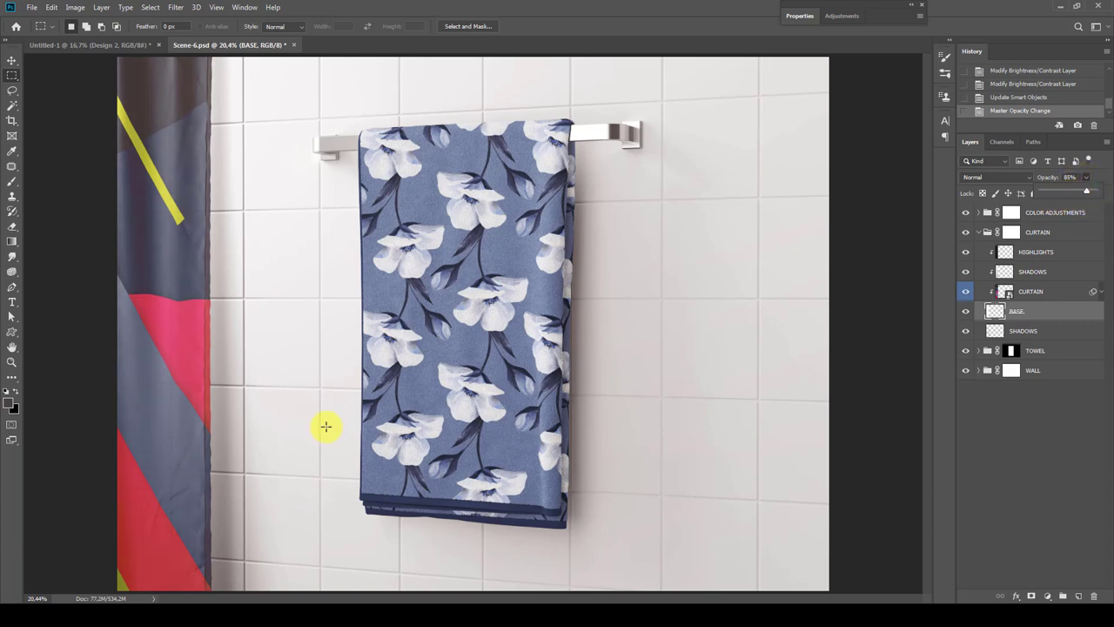
Zoom in on the curtain, settle BASE opacity at 85%, then fit the mockup on screen.
key("z")
left_click(145, 389)
left_click(101, 418)
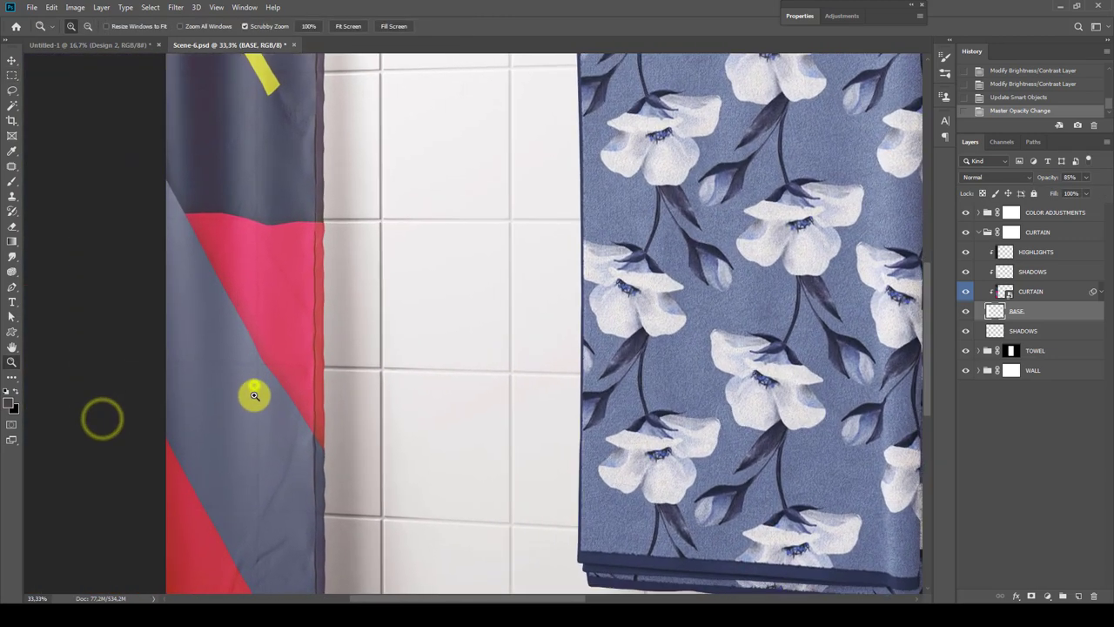
left_click(254, 396)
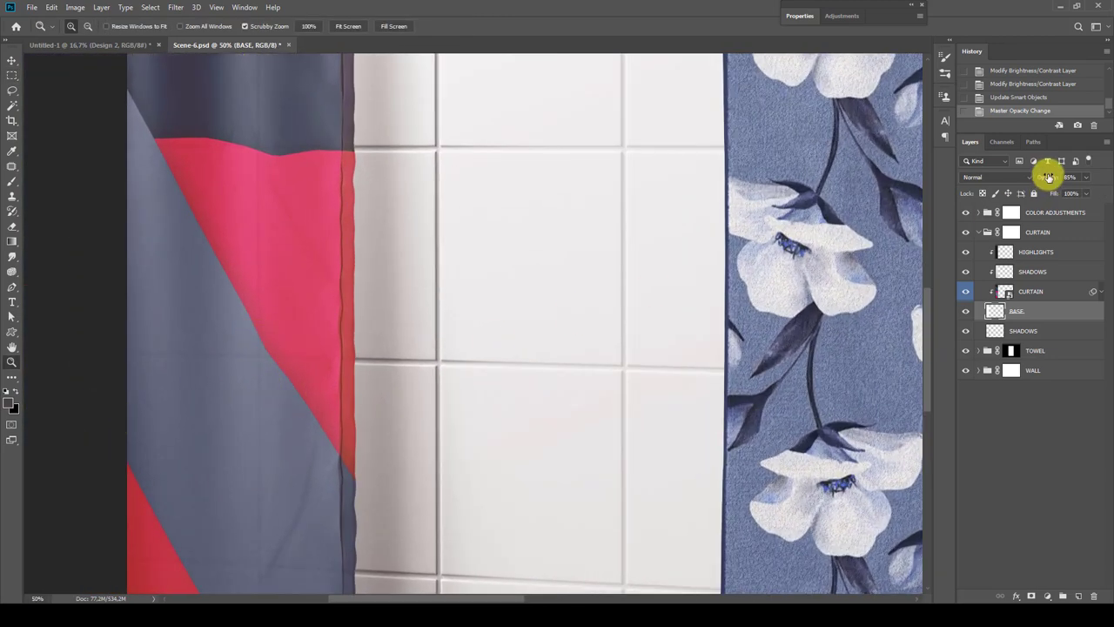
mouse_move(1087, 192)
left_mouse_down()
mouse_move(1107, 199)
mouse_move(1085, 192)
left_mouse_up()
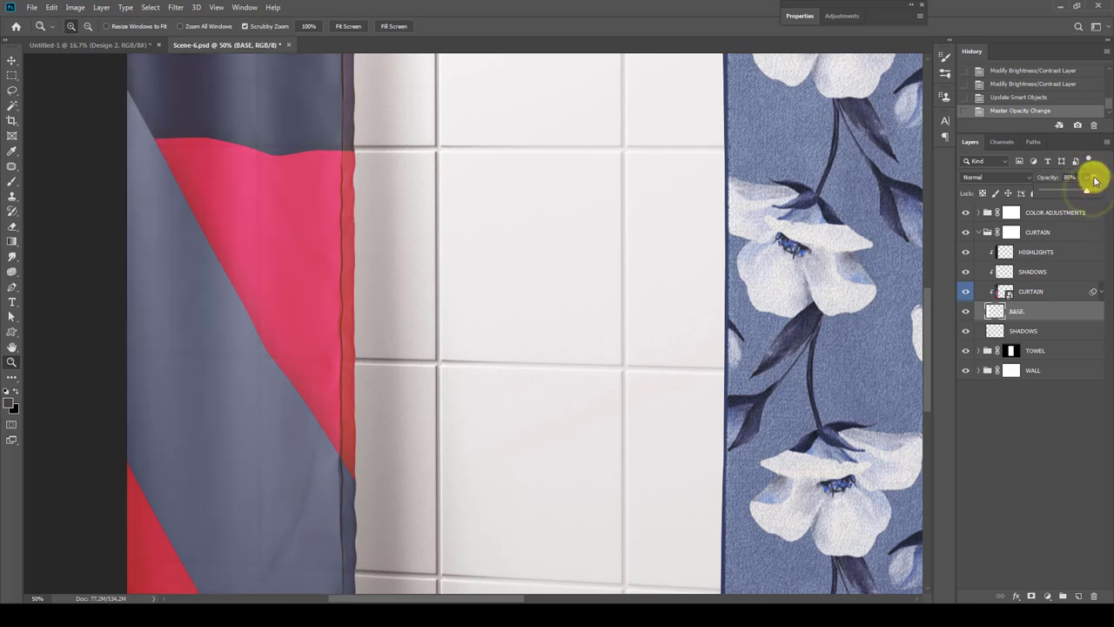
right_click(521, 335)
left_click(533, 339)
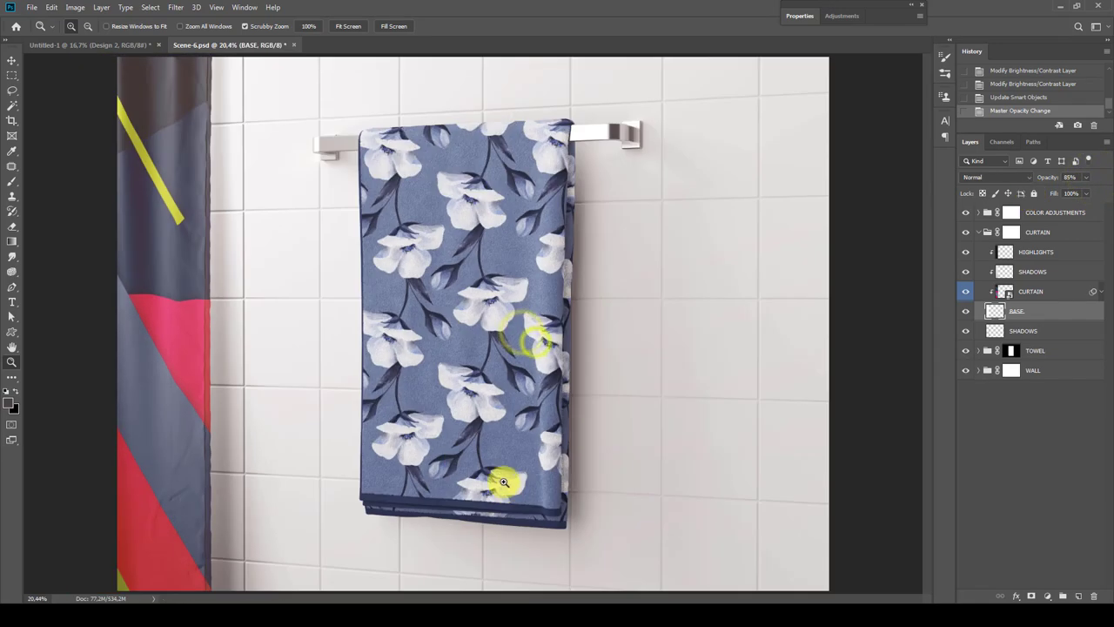
left_click(517, 385)
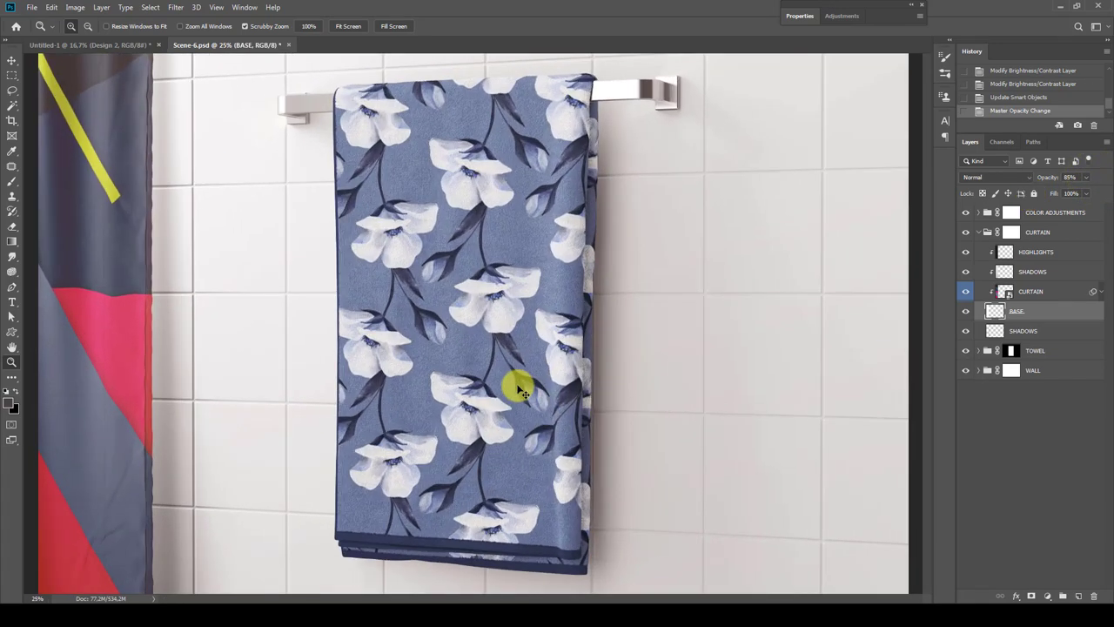
left_click(1046, 231)
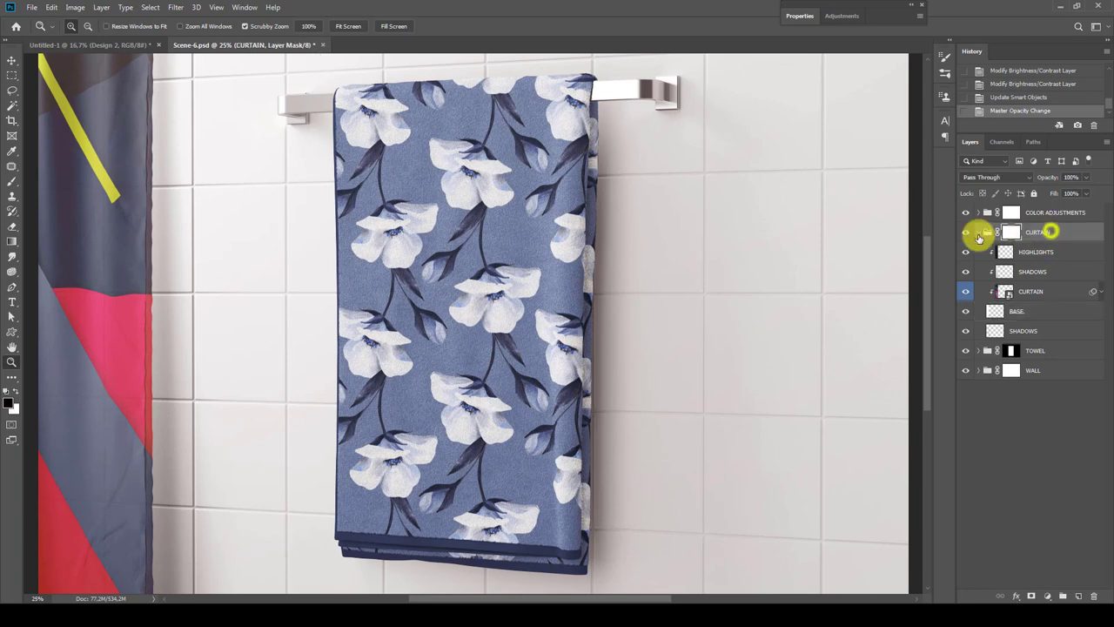
left_click(986, 232)
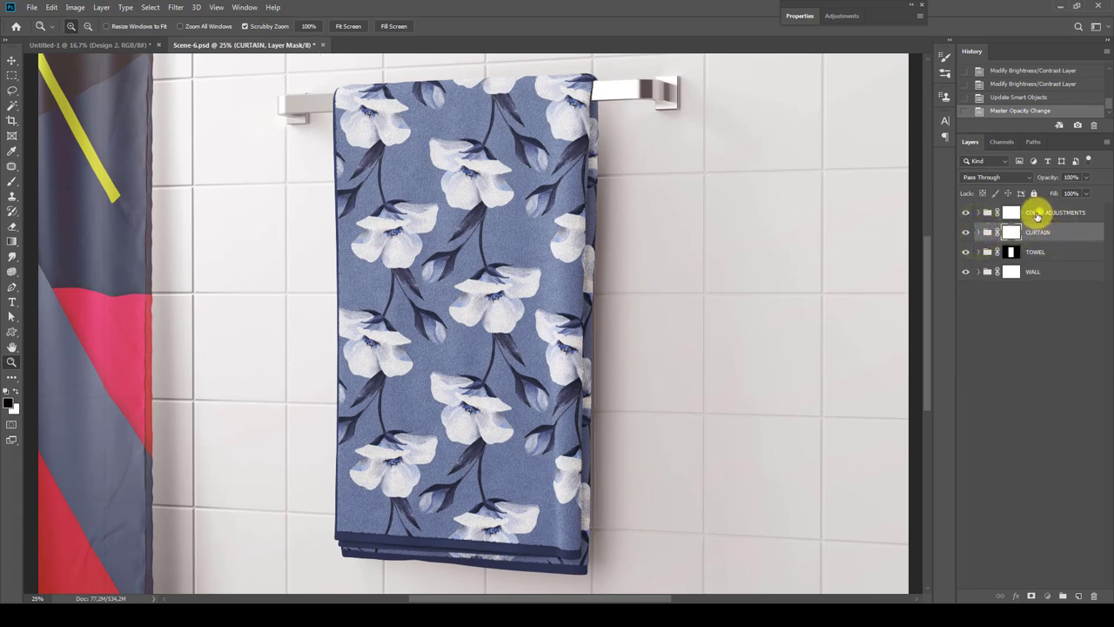
left_click(1033, 271)
left_click(977, 272)
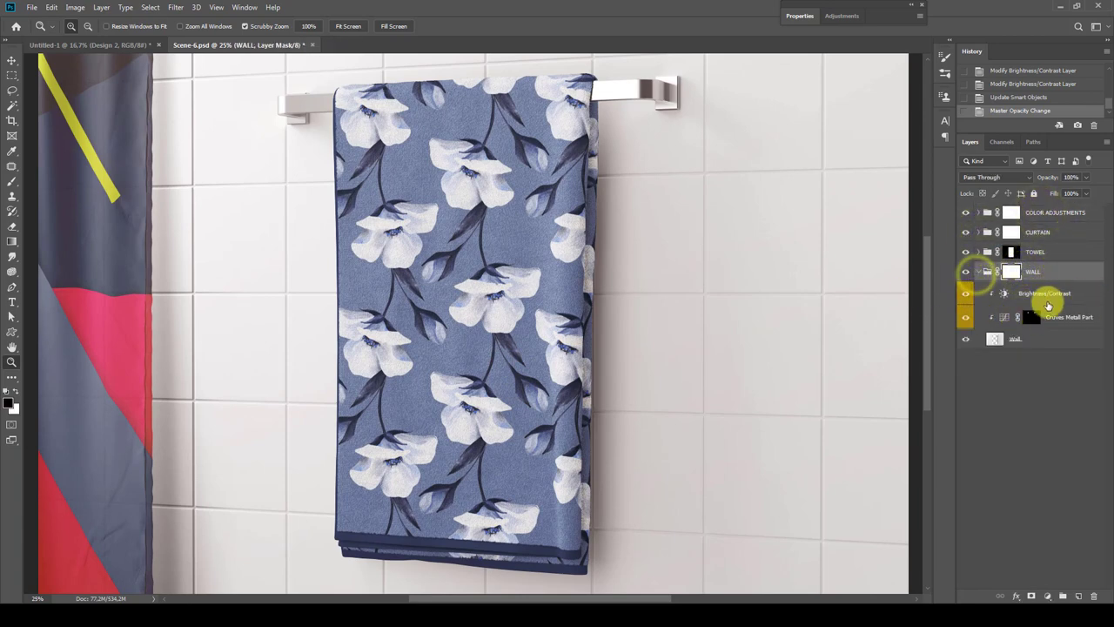
double_click(1004, 294)
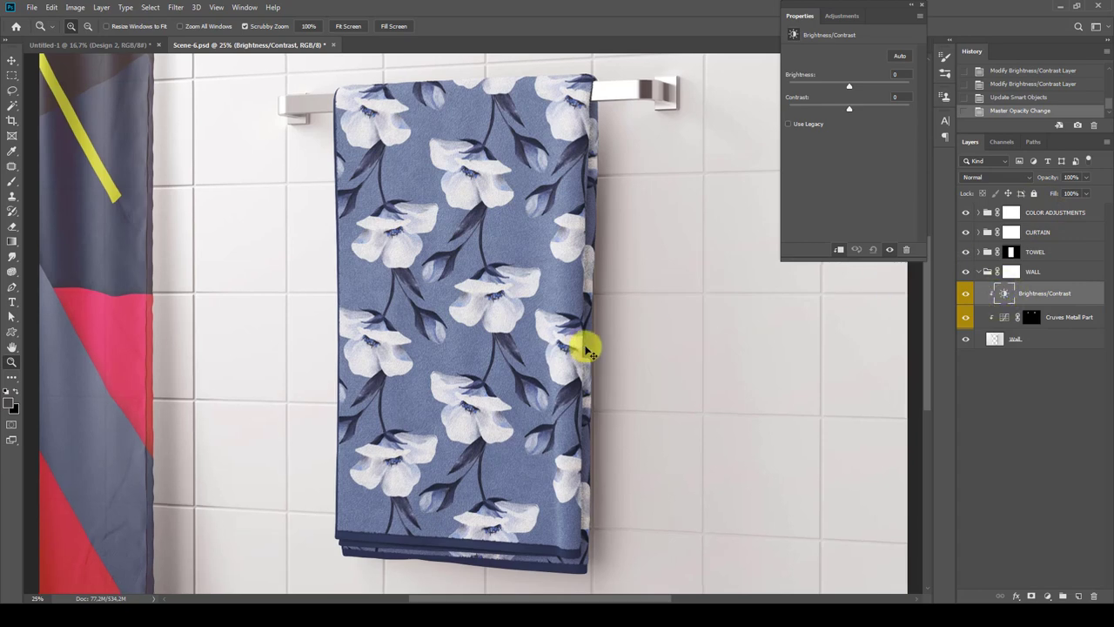
key("ctrl+minus")
mouse_move(850, 88)
left_mouse_down()
mouse_move(865, 89)
mouse_move(853, 92)
left_mouse_up()
double_click(897, 74)
type("0")
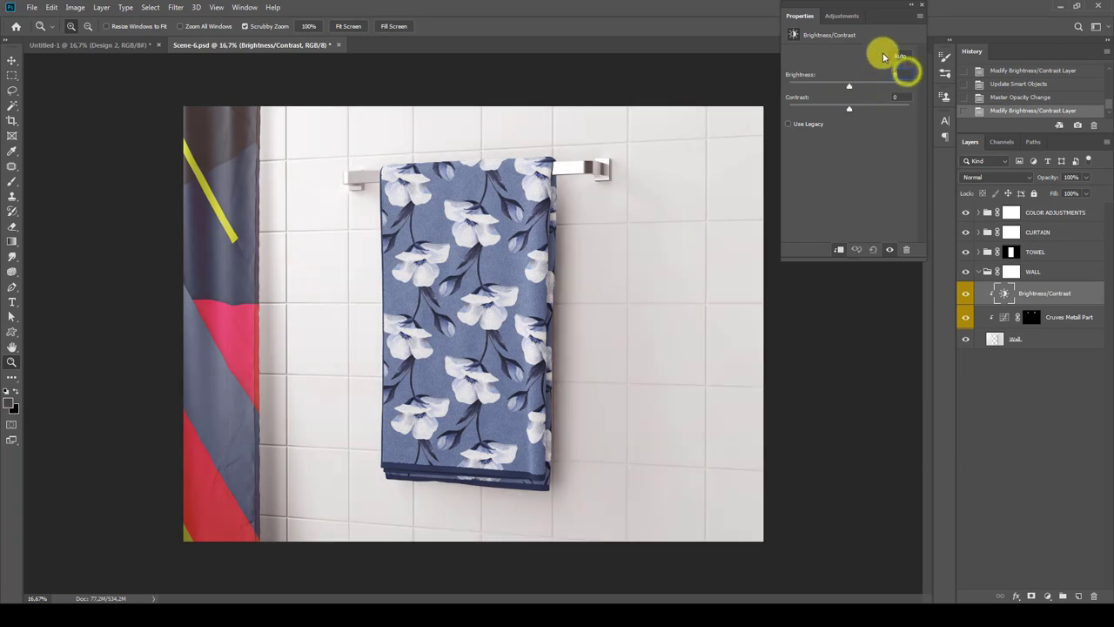
double_click(899, 15)
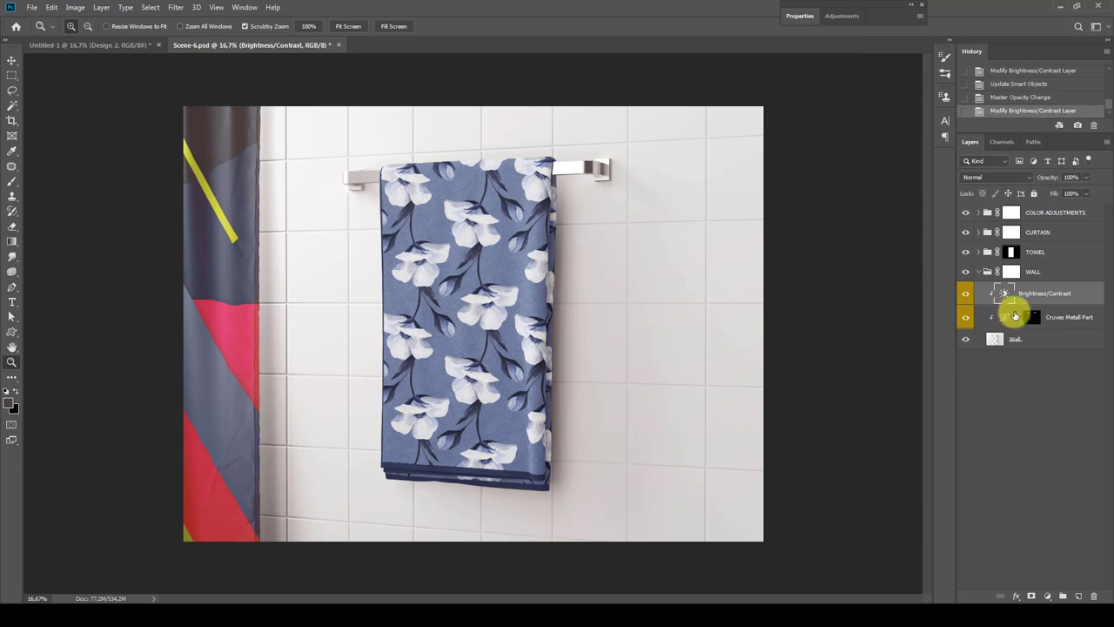
double_click(1014, 316)
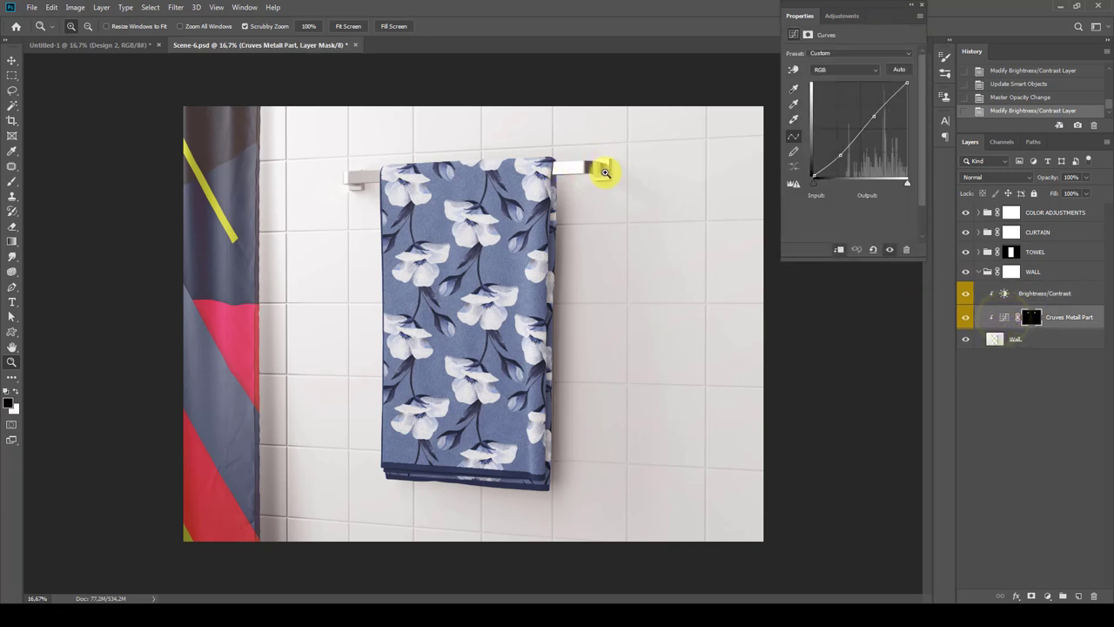
mouse_move(874, 115)
left_mouse_down()
mouse_move(870, 106)
mouse_move(878, 119)
left_mouse_up()
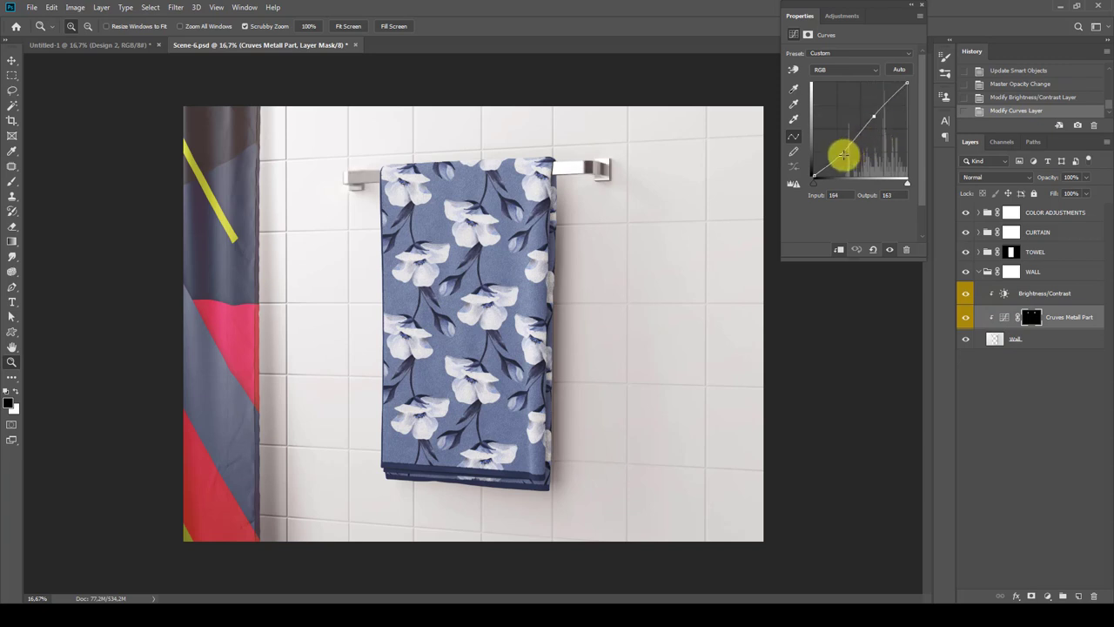
key("ctrl+z")
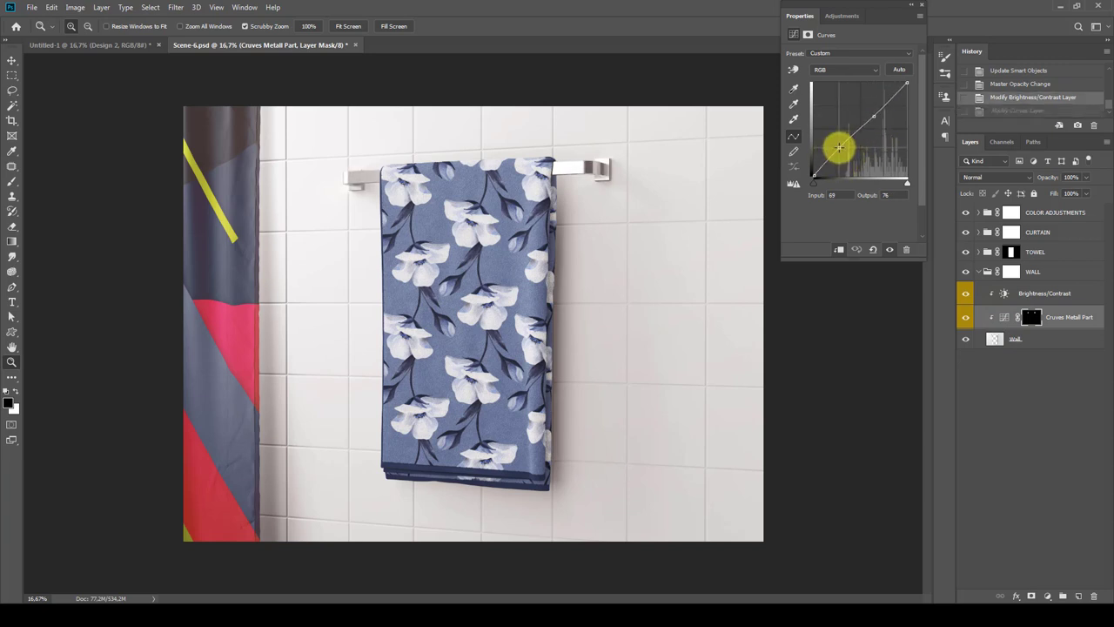
key("ctrl+shift+z")
key("ctrl+z")
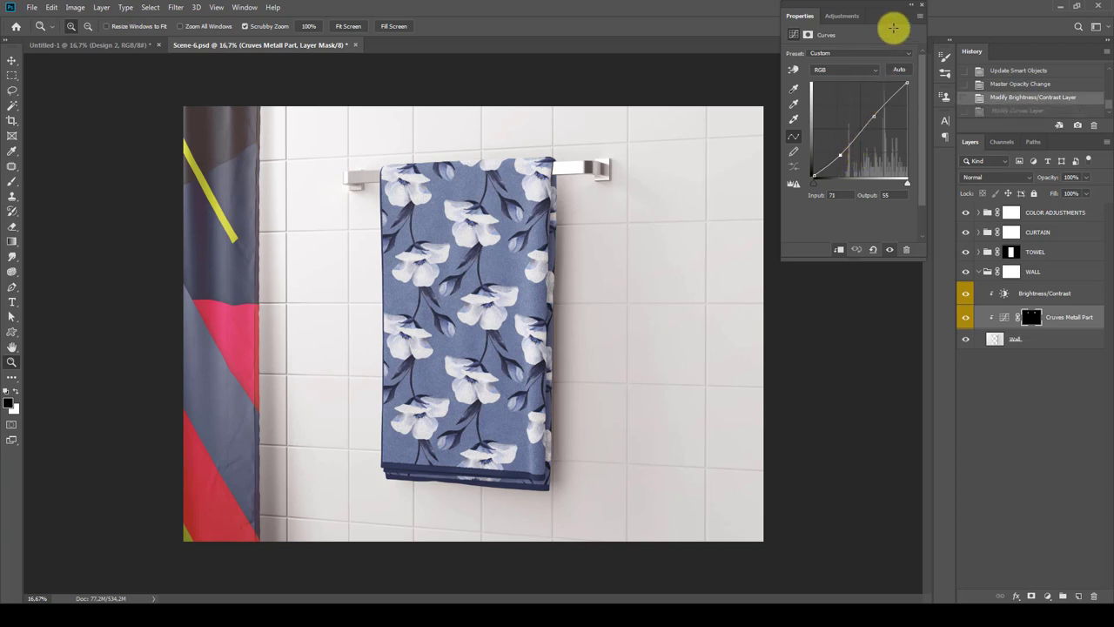
double_click(893, 15)
Expand COLOR ADJUSTMENTS and compare the WARM PHOTO FILTER on and off while testing its opacity.
left_click(978, 273)
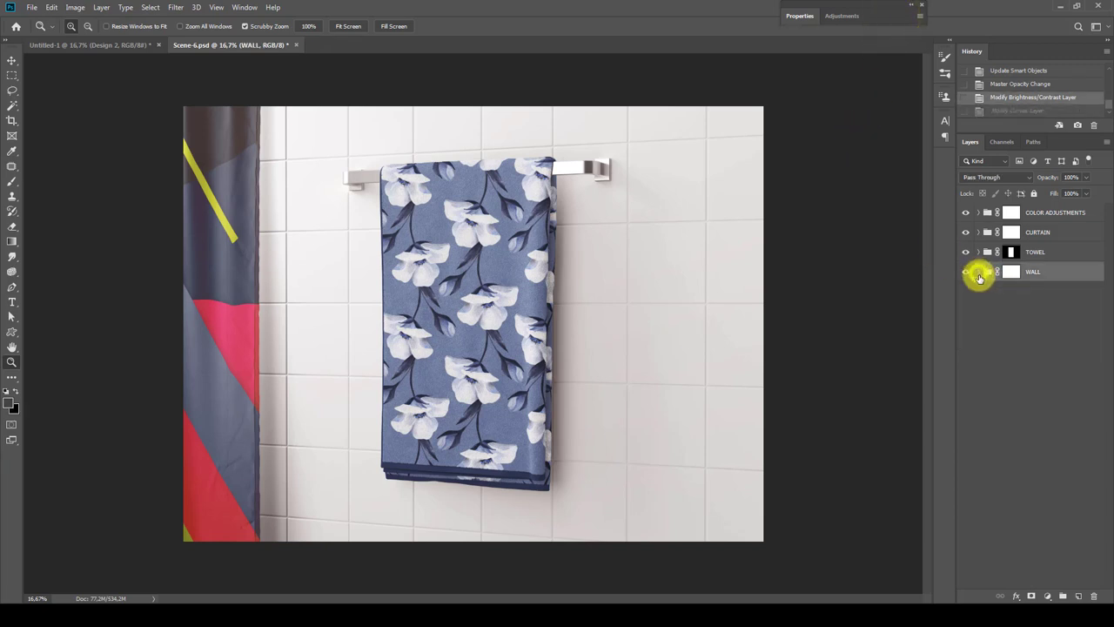
left_click(1044, 213)
left_click(979, 212)
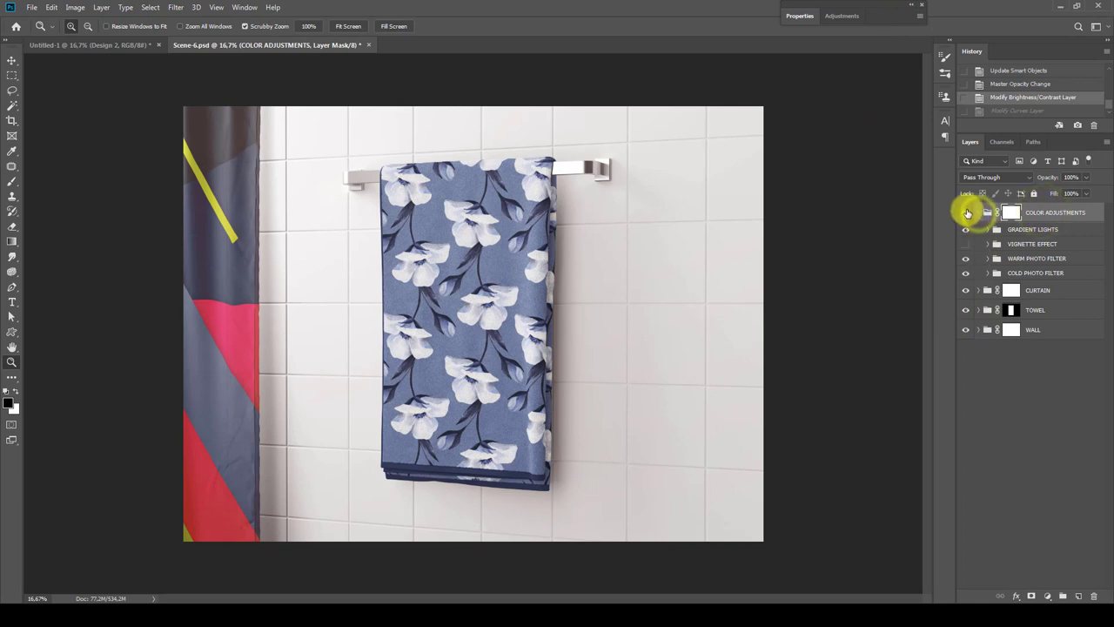
left_click(966, 213)
left_click(965, 212)
left_click(1027, 258)
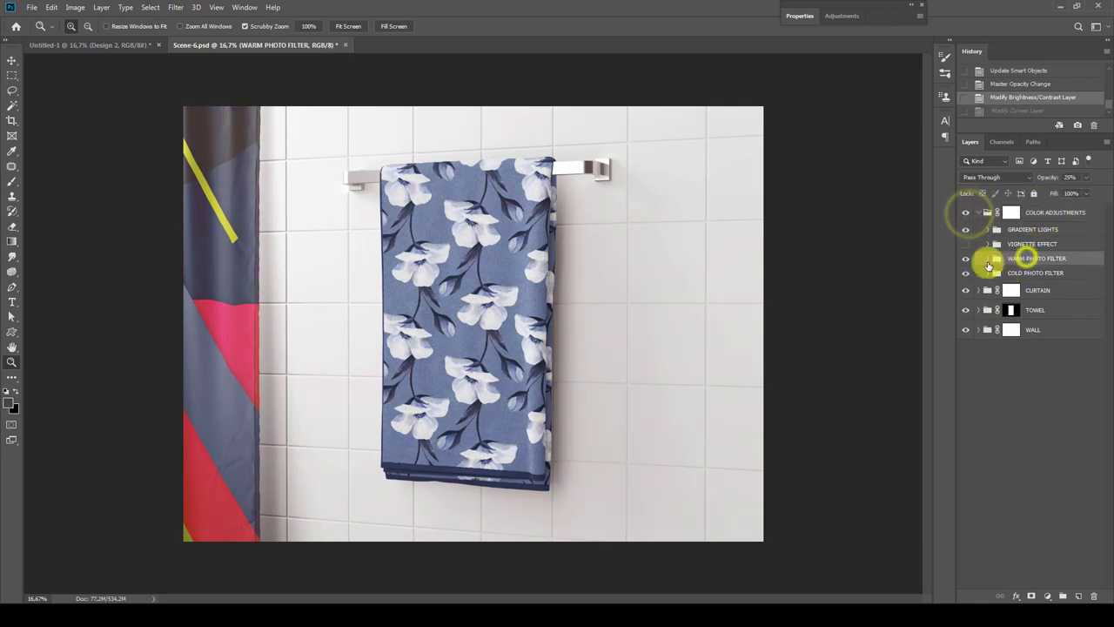
left_click(966, 258)
left_click(966, 259)
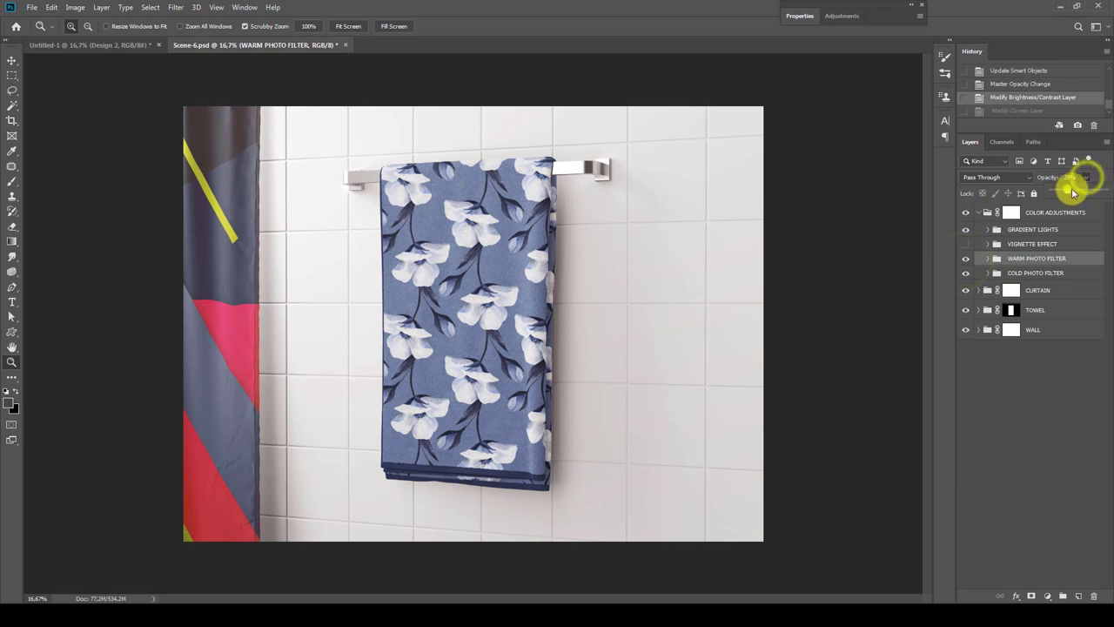
mouse_move(1073, 193)
left_mouse_down()
mouse_move(1109, 192)
mouse_move(1073, 192)
left_mouse_up()
Set WARM PHOTO FILTER opacity to 25% and raise COLD PHOTO FILTER to about 47%.
left_click(546, 333)
right_click(547, 342)
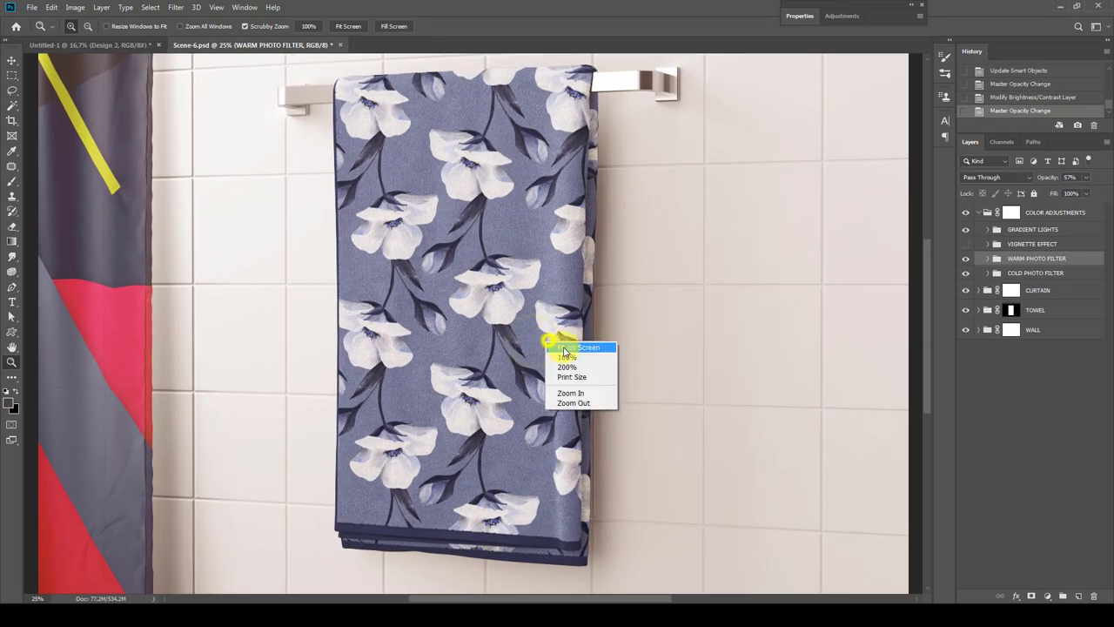
left_click(564, 347)
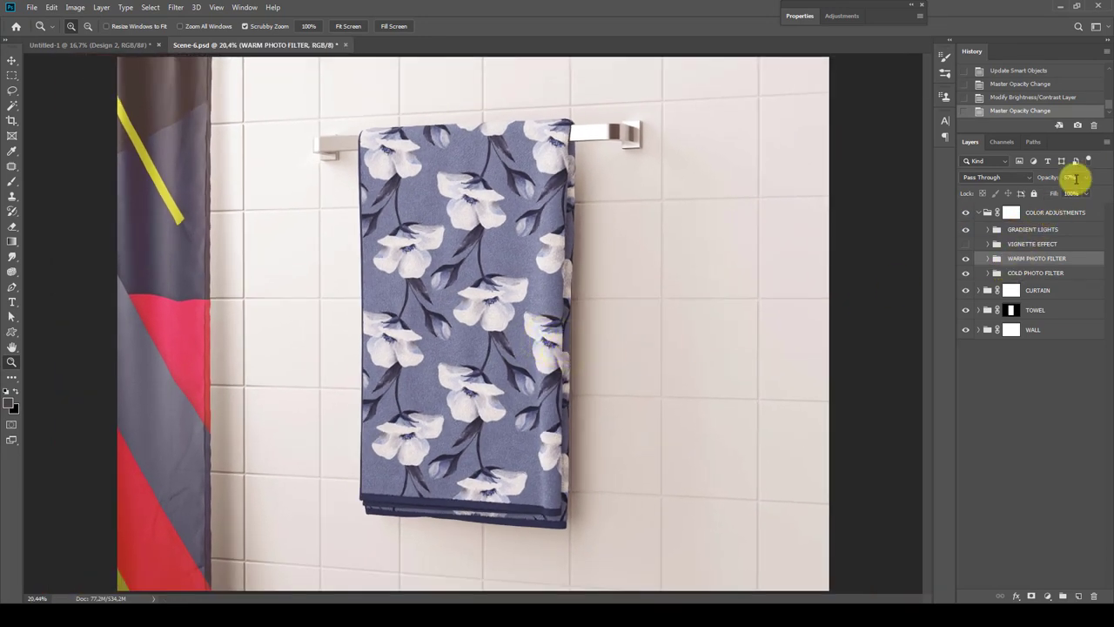
type("25")
key("Return")
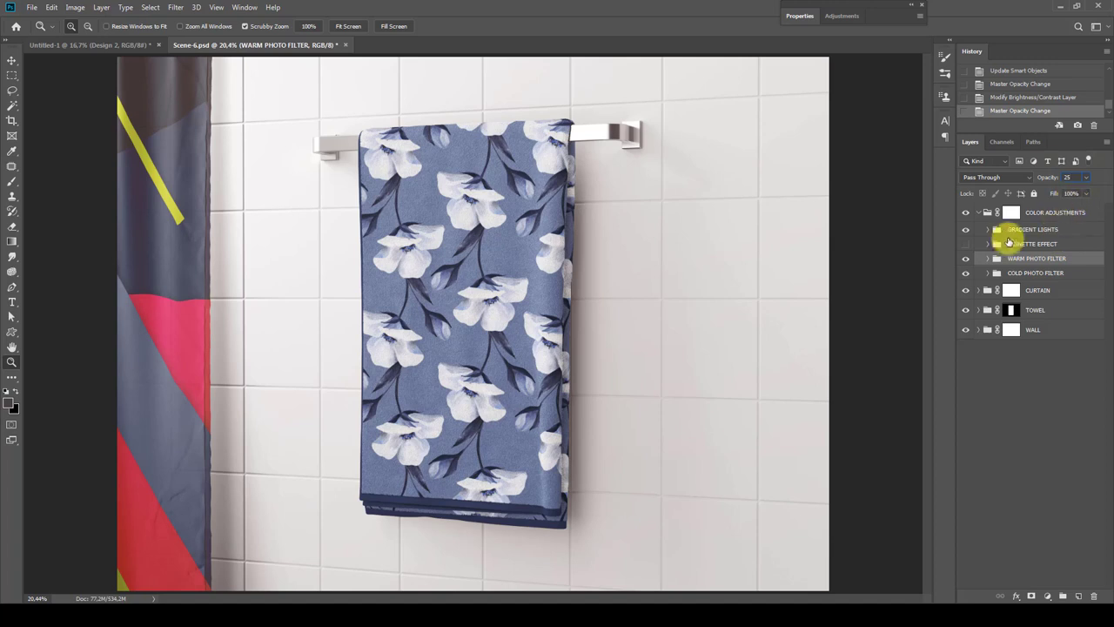
left_click(1020, 273)
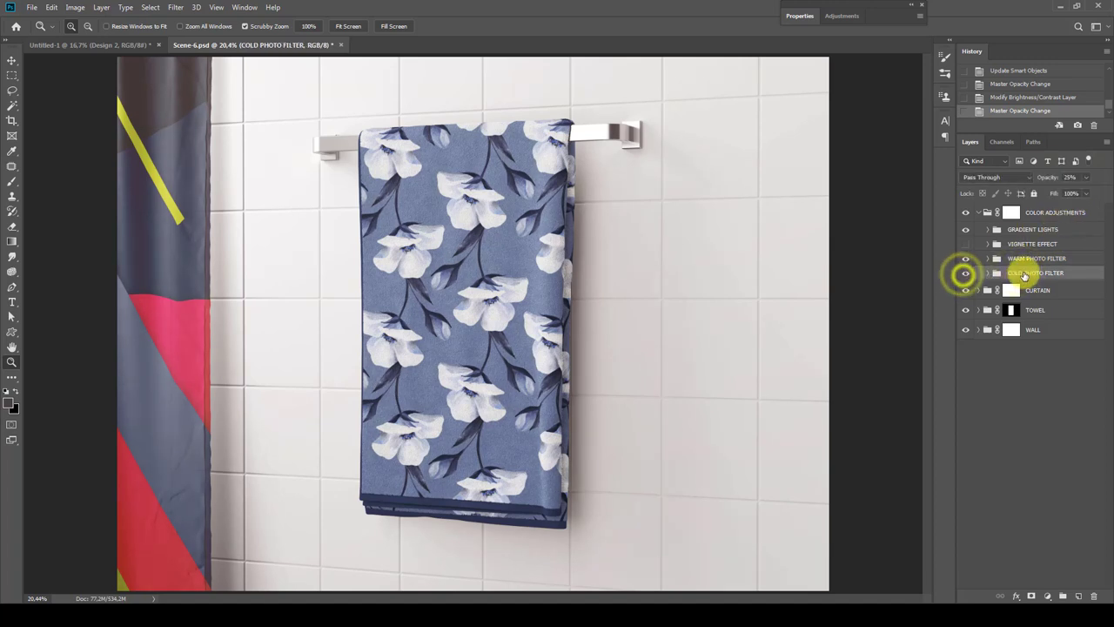
mouse_move(1095, 178)
left_mouse_down()
mouse_move(1095, 193)
mouse_move(1051, 185)
mouse_move(1099, 191)
left_mouse_up()
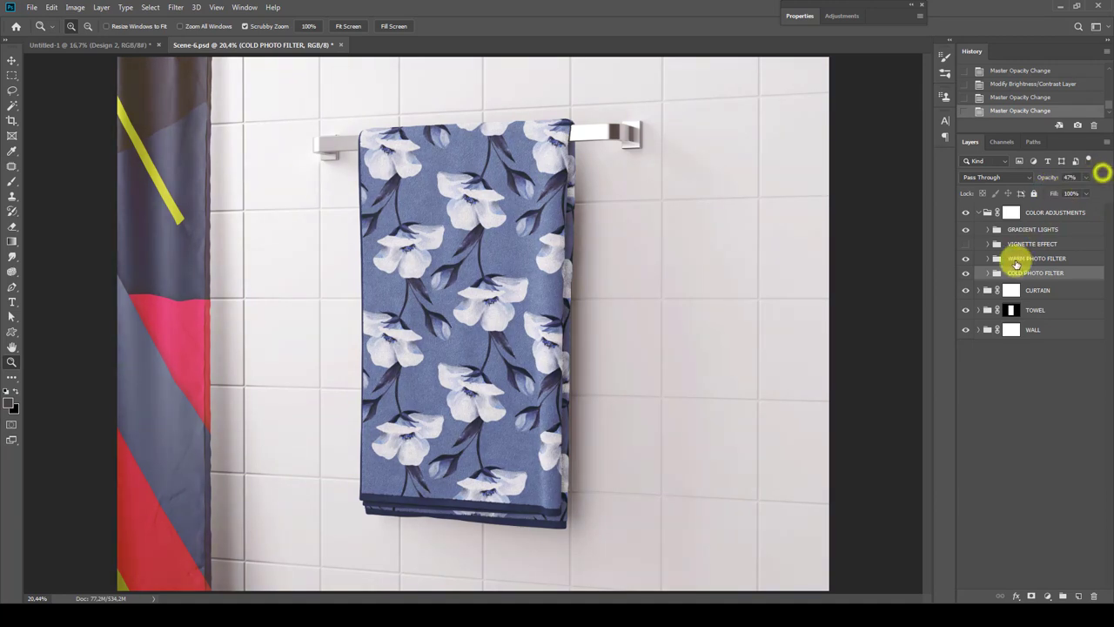
Adjust the opacity of the vignette layer inside the VIGNETTE EFFECT group.
left_click(1020, 245)
left_click(964, 244)
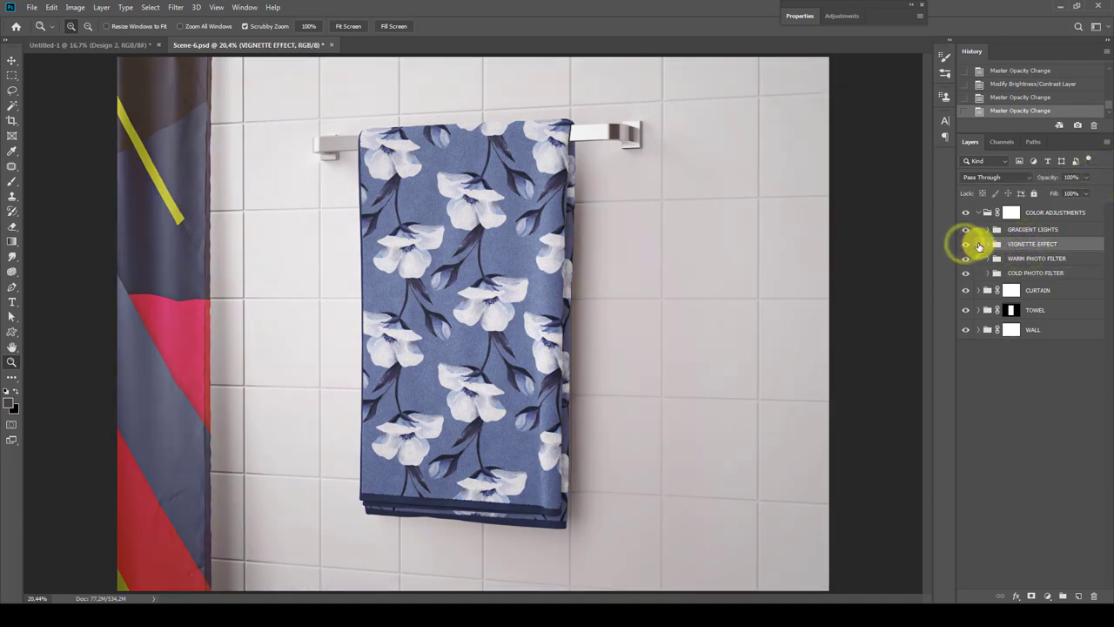
left_click(987, 244)
left_click(1049, 259)
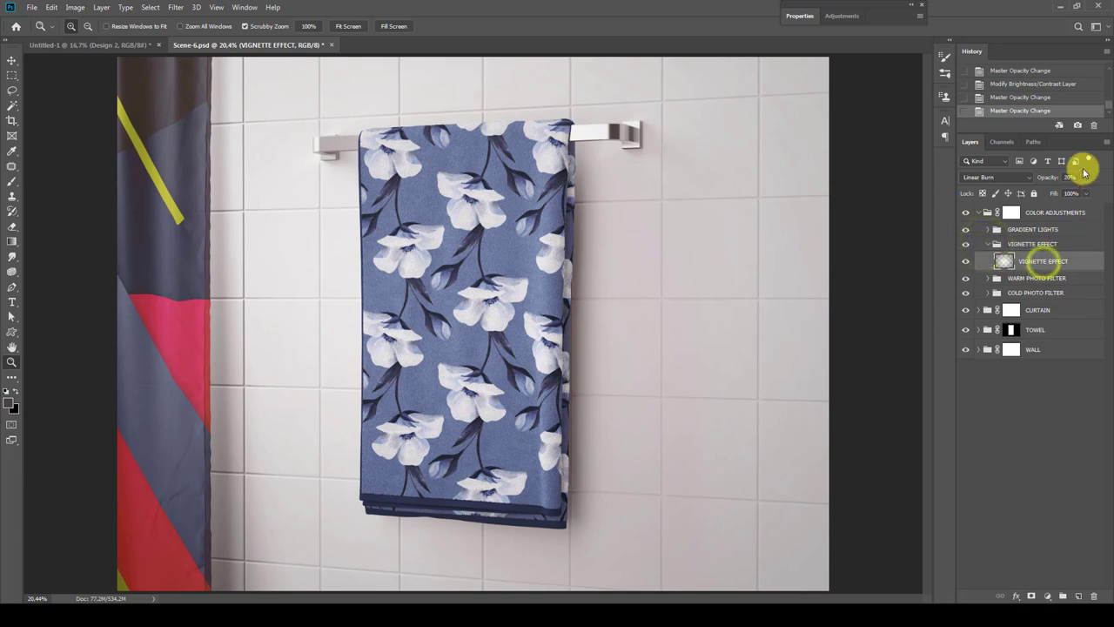
left_click_drag(1086, 186, 1061, 192)
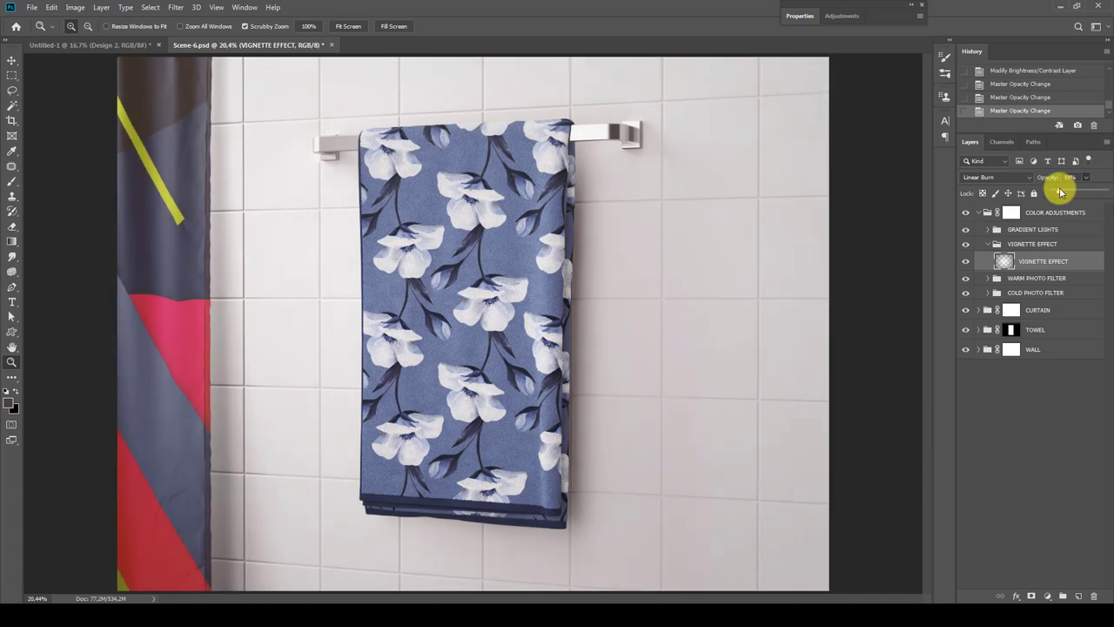
left_click(987, 244)
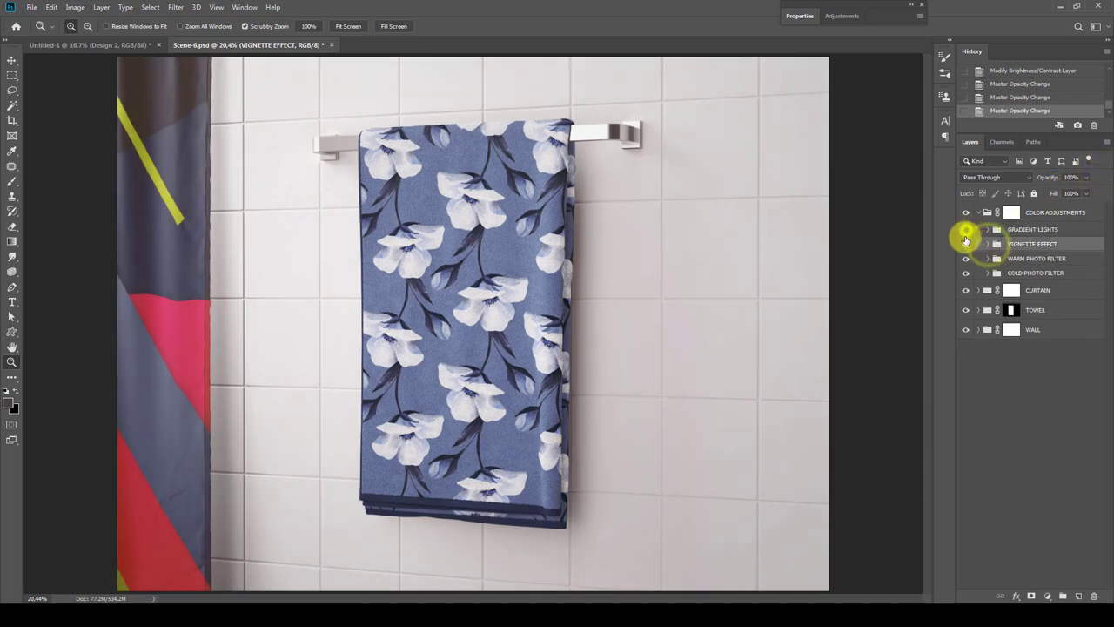
Raise the GRADIENT LIGHTS group's opacity to 80% and compare it on and off.
left_click(994, 229)
left_click(987, 229)
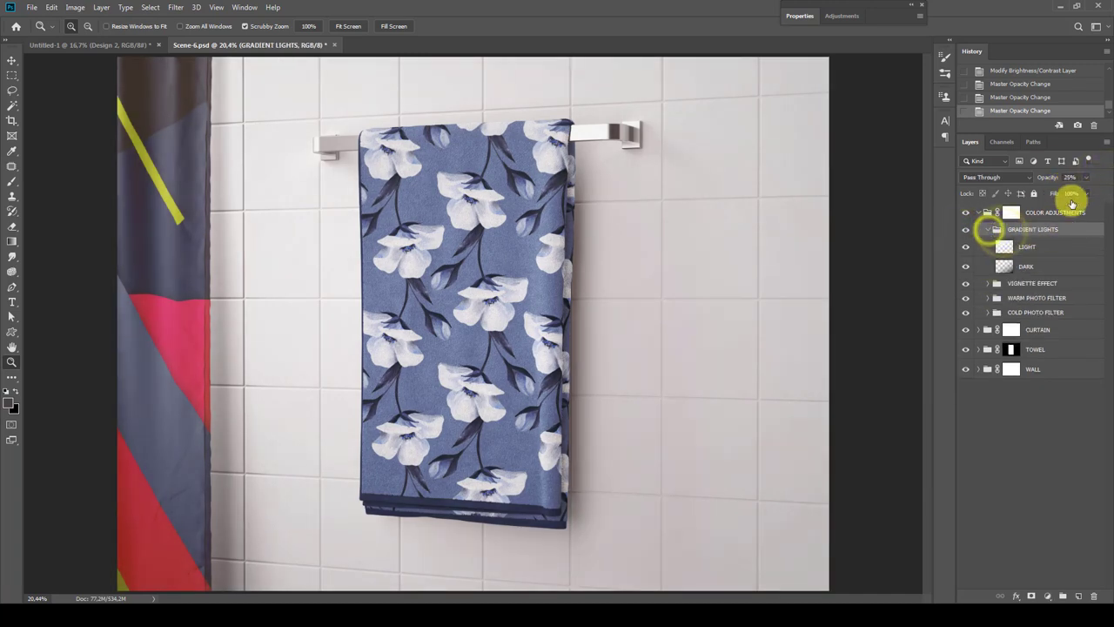
left_click(1087, 178)
left_click_drag(1070, 193, 1097, 192)
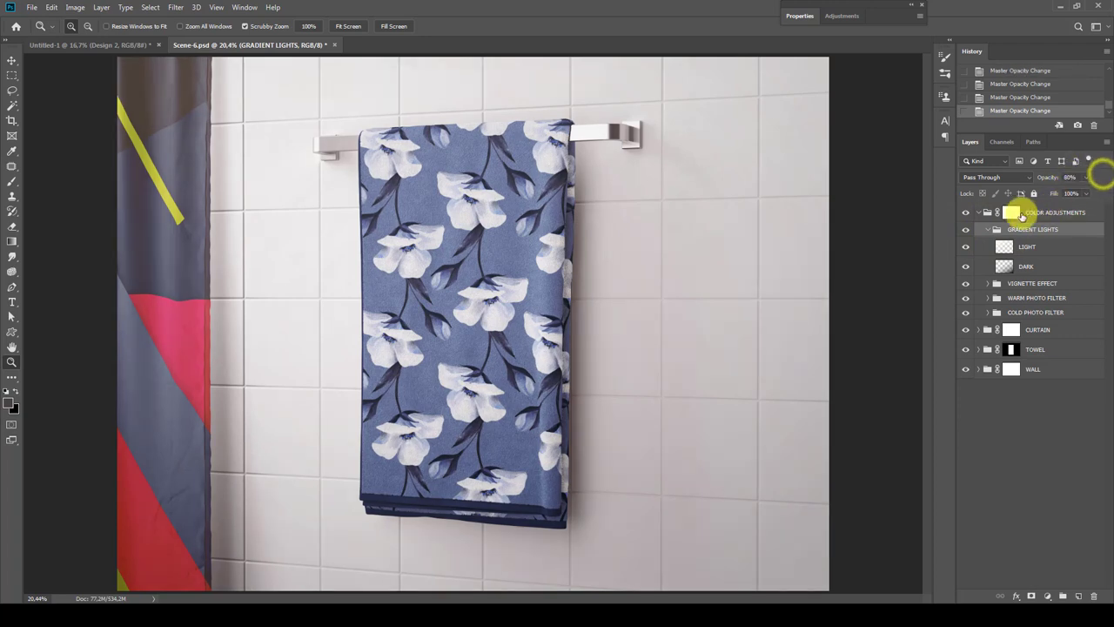
left_click(986, 229)
left_click(965, 229)
left_click(965, 230)
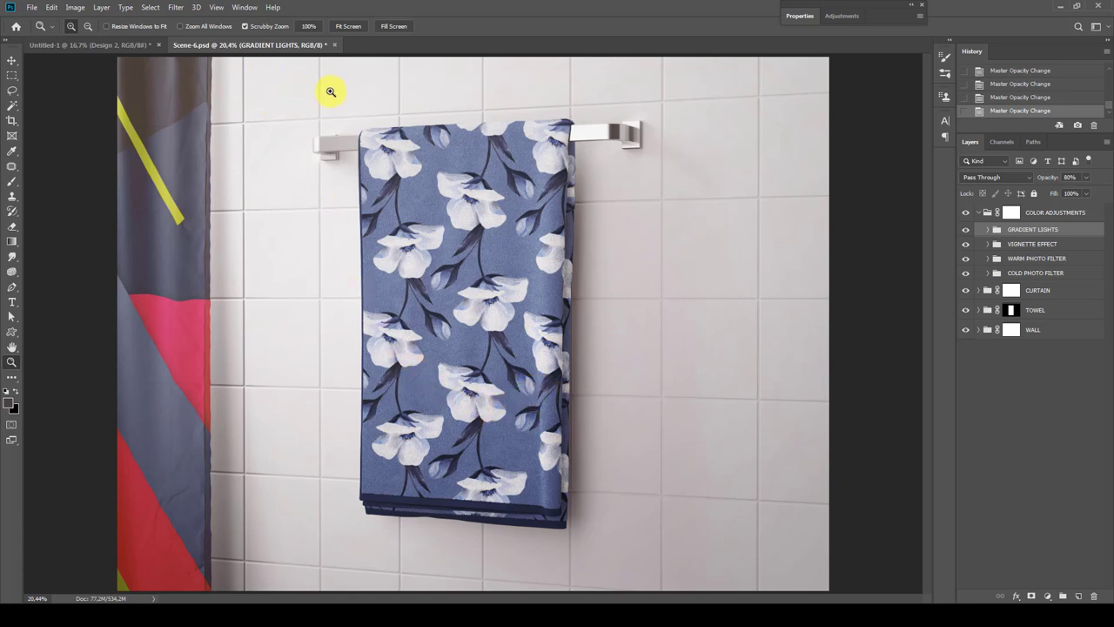
Close Scene-6 without saving and open the Scene-3 mockup file.
left_click(329, 45)
left_click(557, 230)
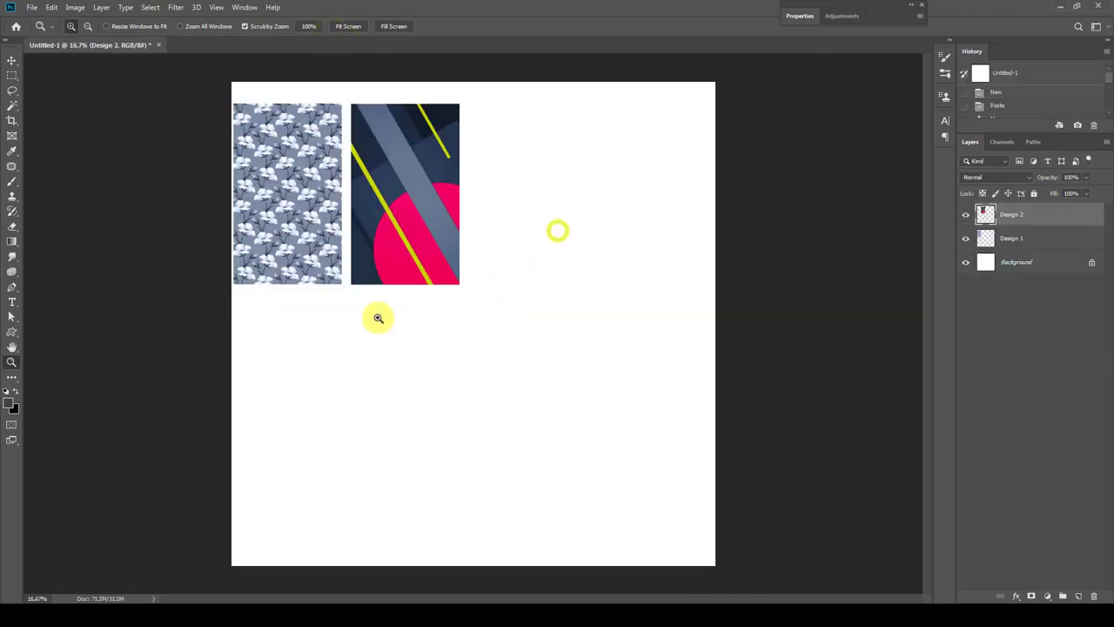
left_click(32, 7)
left_click(35, 32)
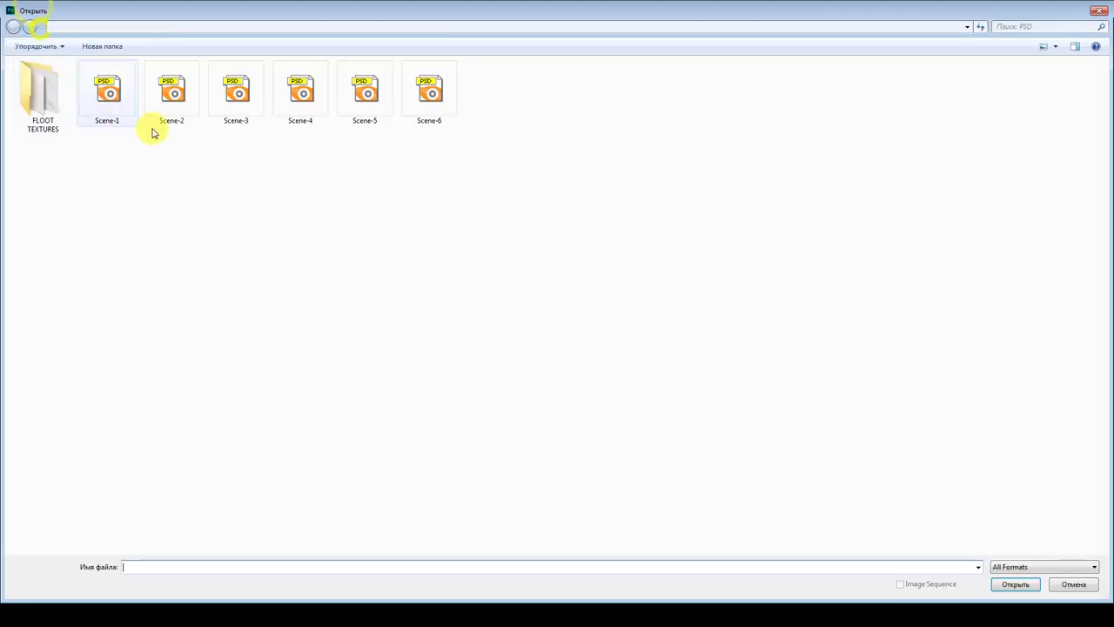
left_click(237, 101)
left_click(1007, 587)
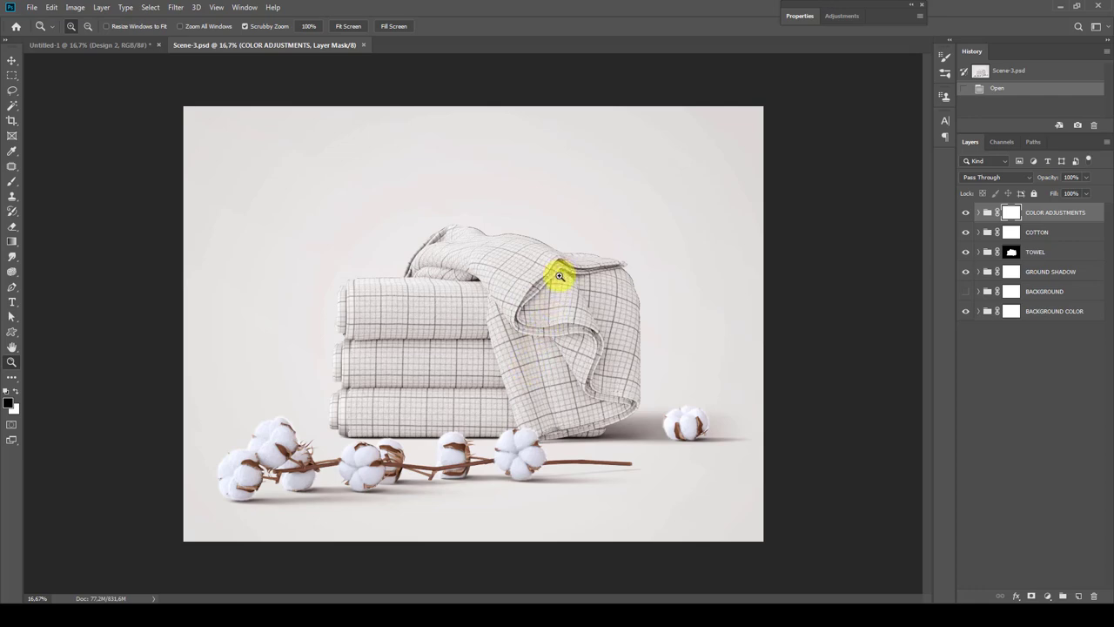
Zoom in on the folded towels and check the floral Design 1 layer in Untitled-1.
left_click(560, 276)
left_click(98, 45)
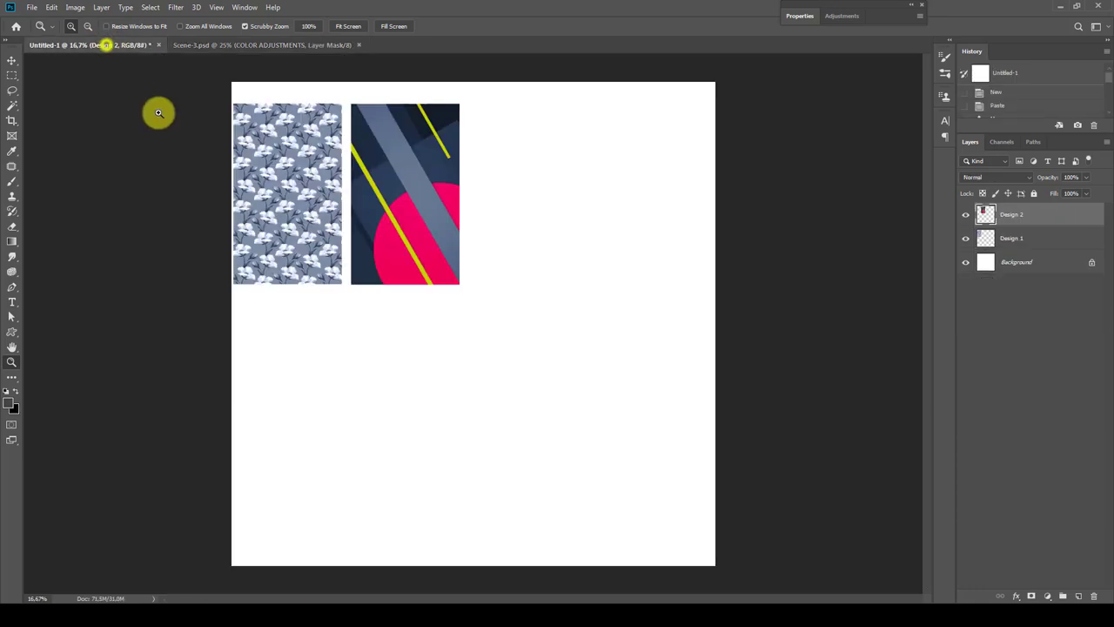
left_click(965, 239)
left_click(965, 239)
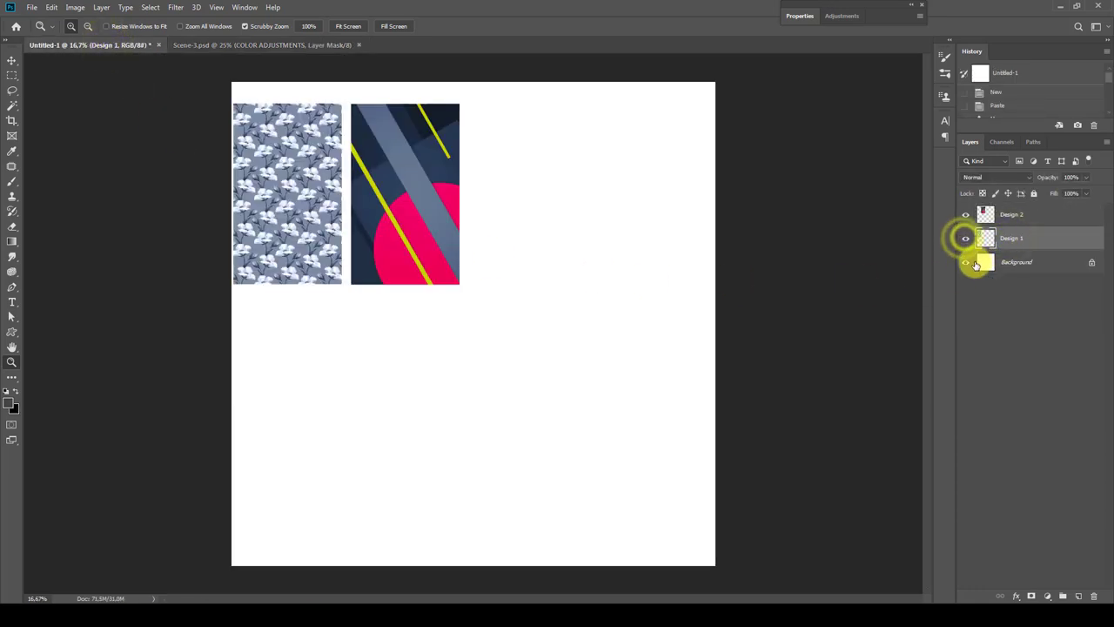
left_click(261, 45)
Paste the blue floral pattern into Towel-4's Example shape, enable the navy EDGE MASK, and save the texture.
left_click(1027, 253)
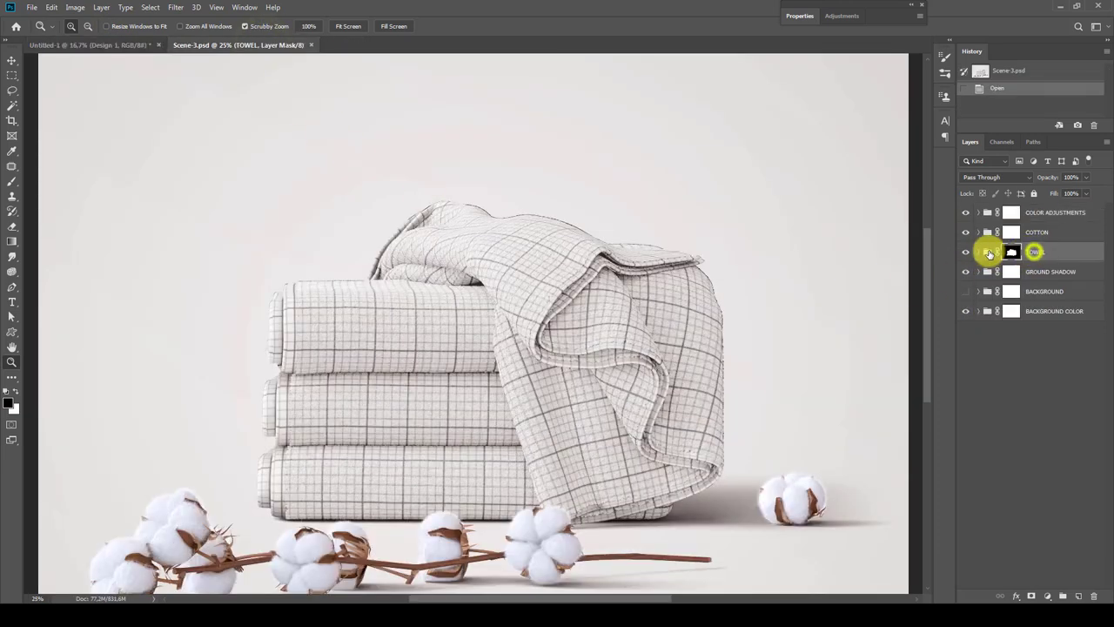
left_click(977, 252)
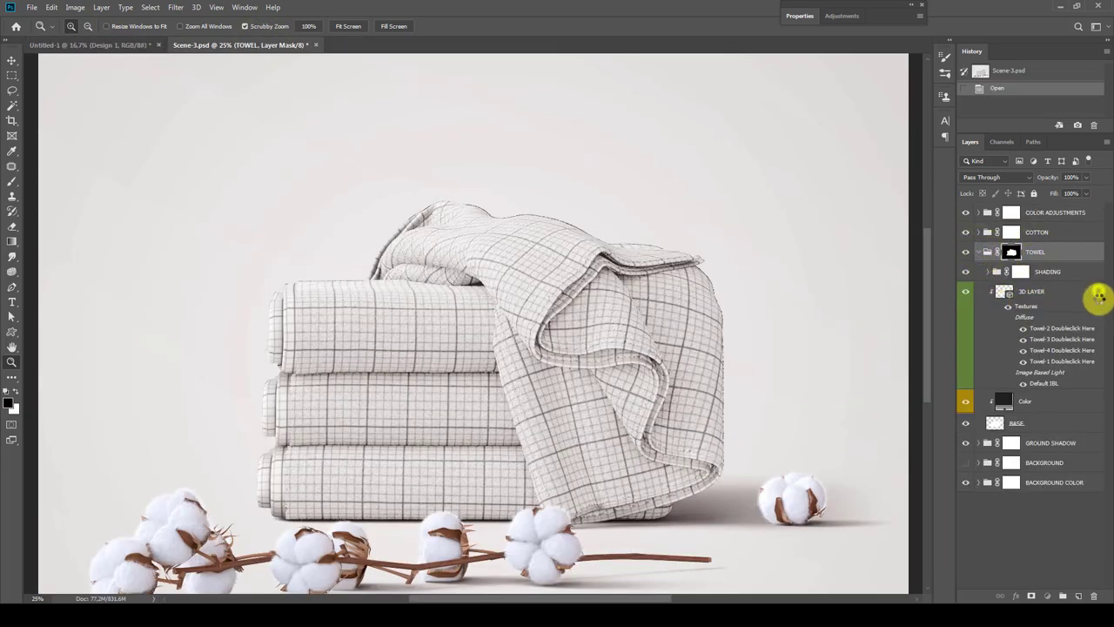
left_click(1096, 294)
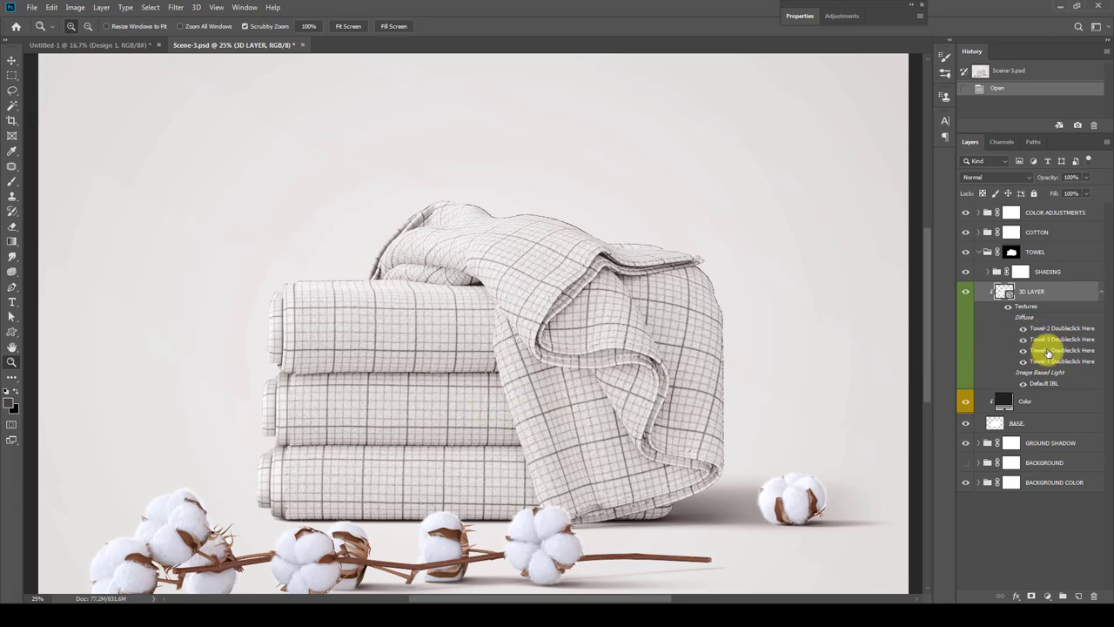
double_click(1041, 351)
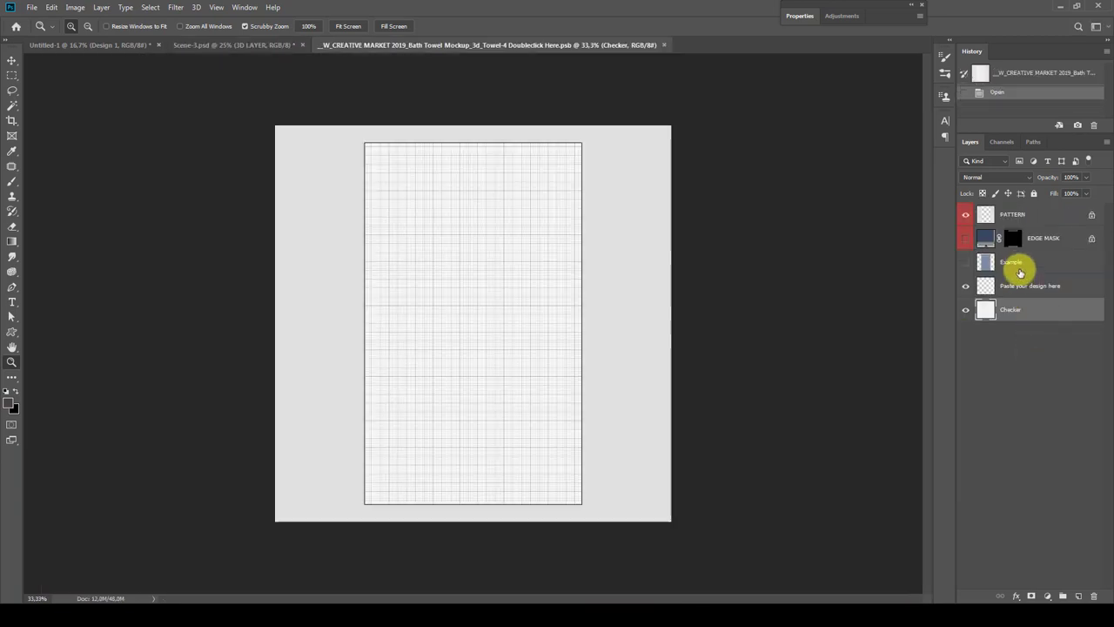
left_click(1019, 266)
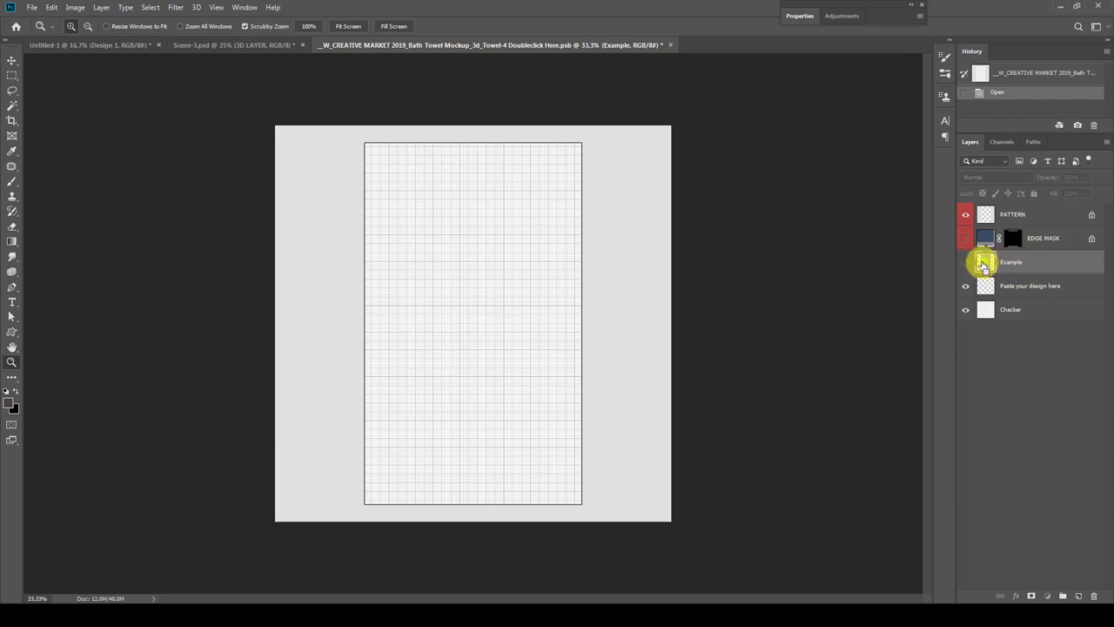
left_click(984, 264, "ctrl")
key("ctrl+v")
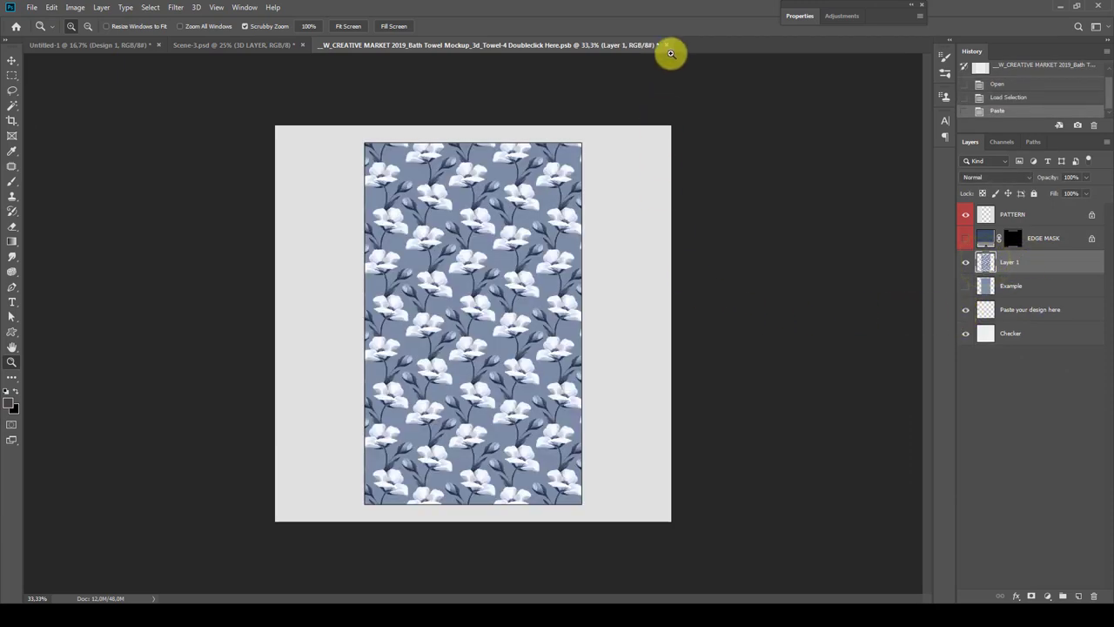
left_click(964, 240)
left_click(666, 45)
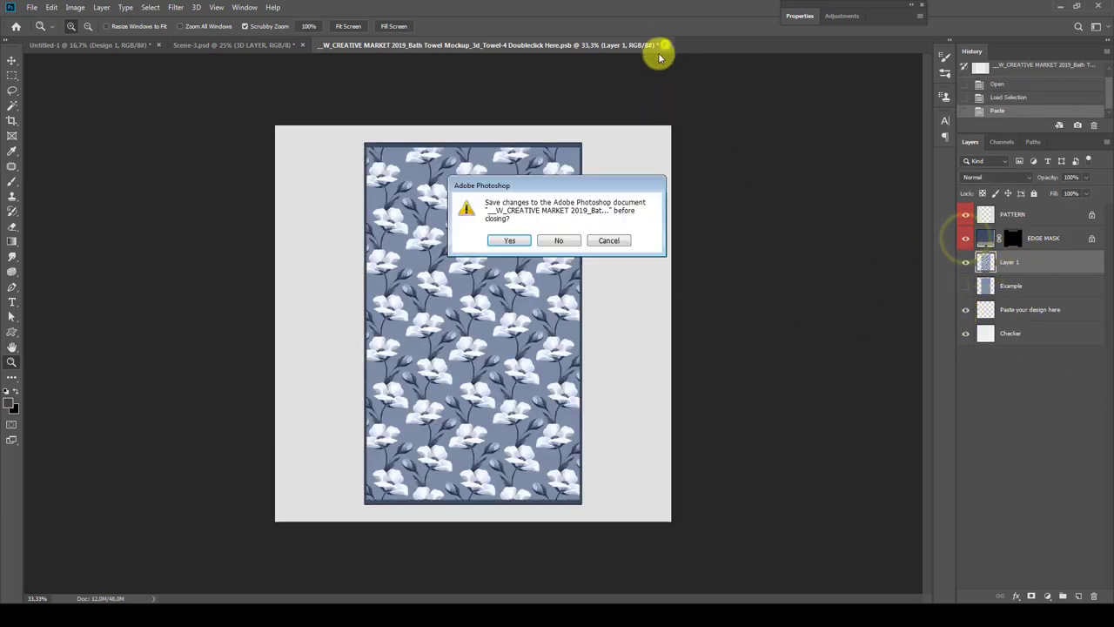
key("Return")
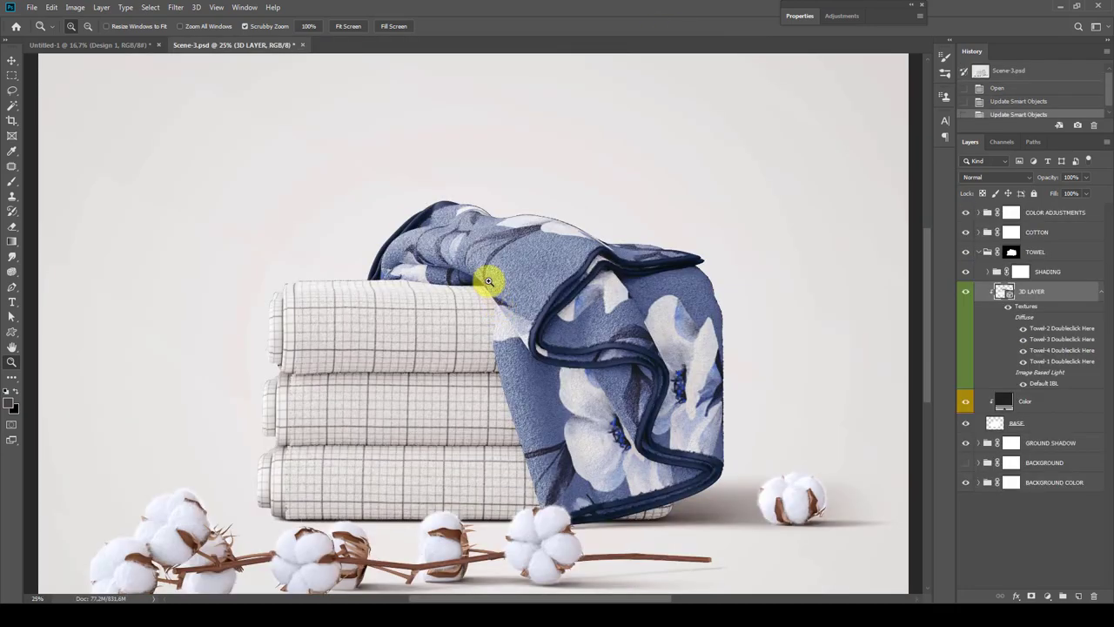
Set the TOWEL group's Color fill layer to light grey #e4e4e9 sampled from the canvas.
left_click(579, 213)
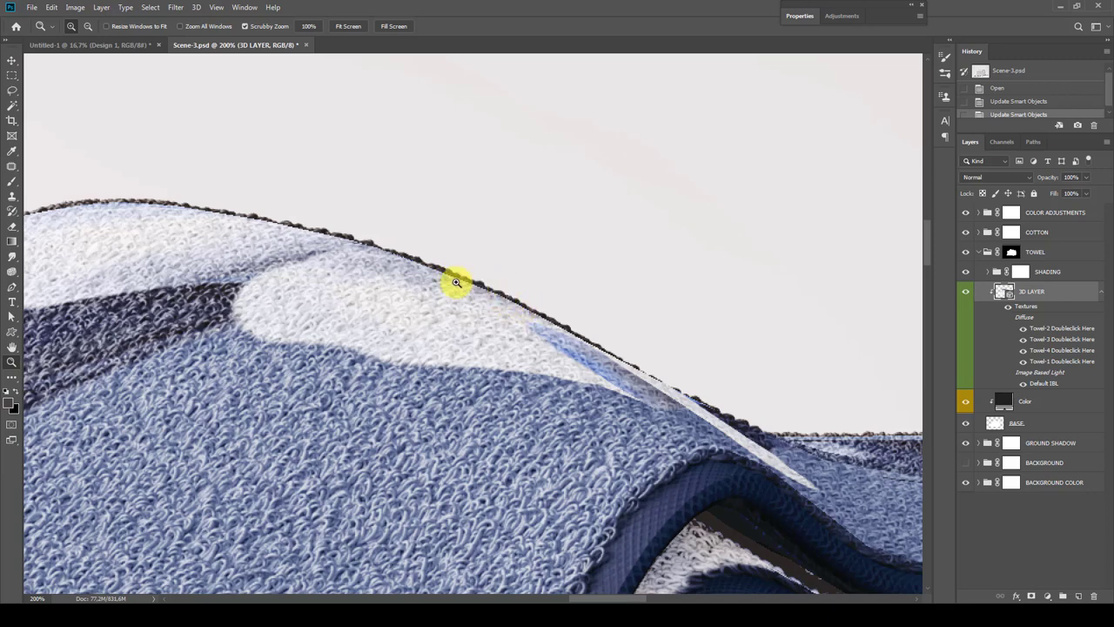
left_click(1042, 409)
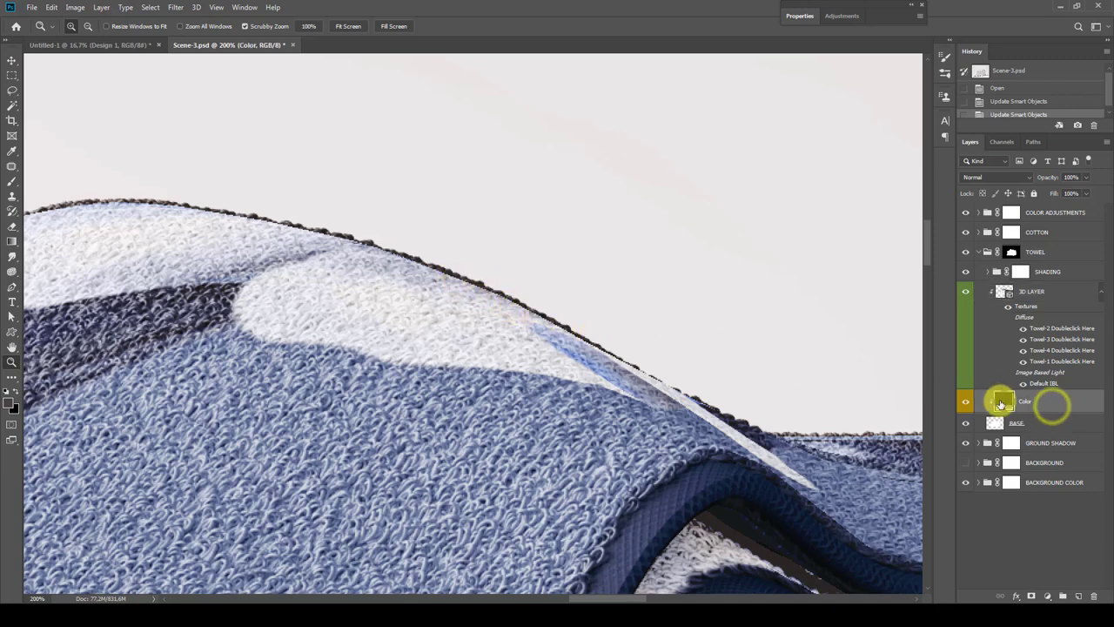
double_click(1003, 401)
left_click_drag(617, 416, 525, 342)
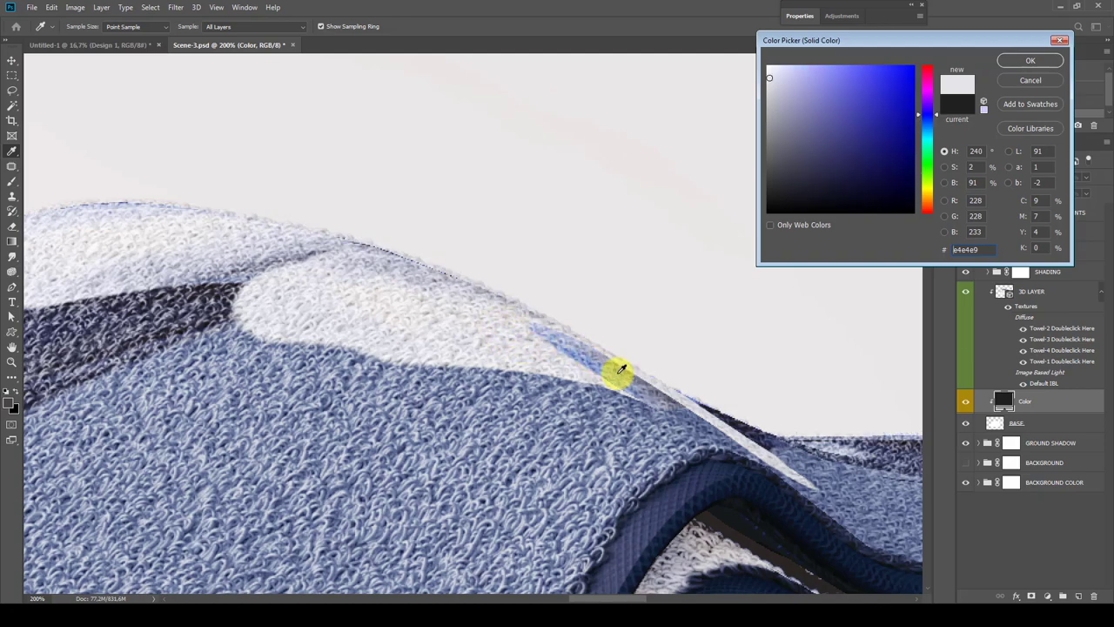
left_click(1030, 60)
key("z")
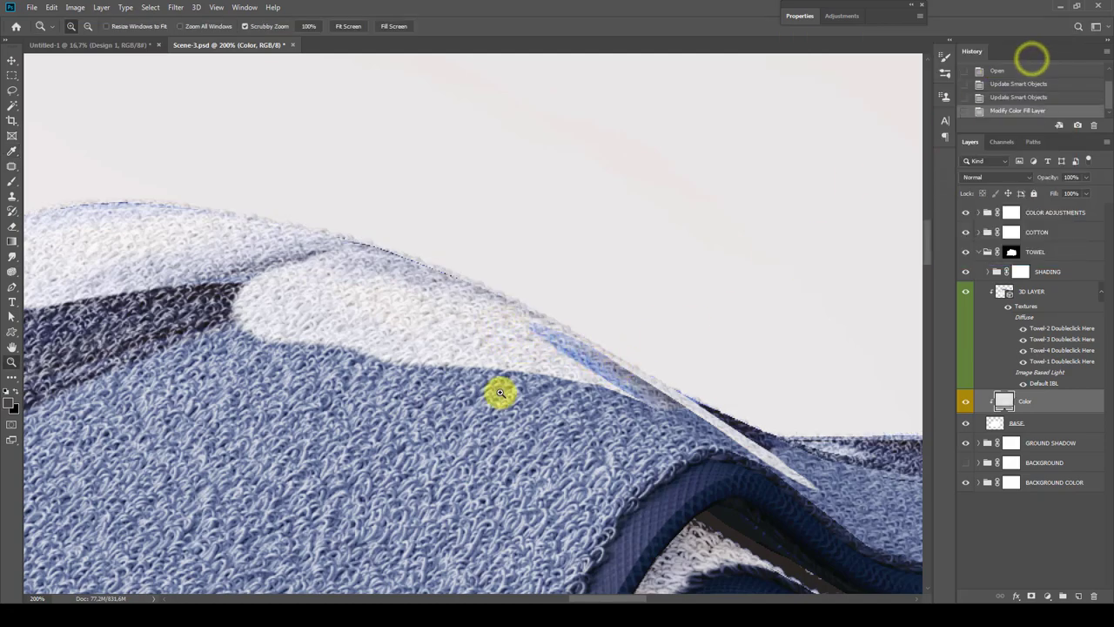
right_click(503, 396)
left_click(536, 402)
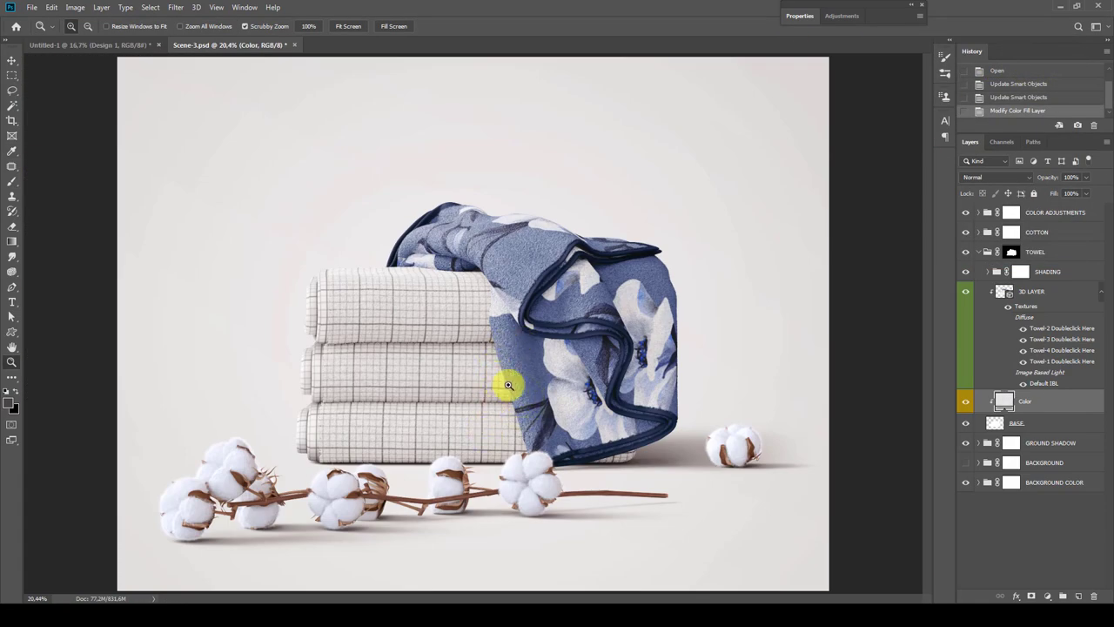
left_click(522, 401)
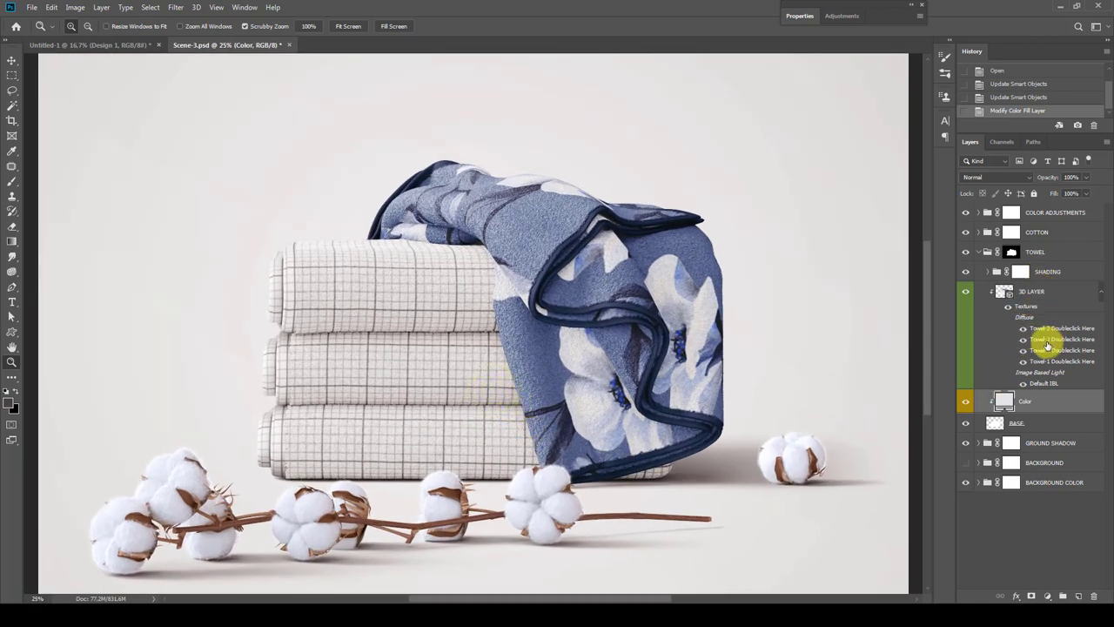
Show Towel-3's blue dotted Example pattern and EDGE MASK, then save and close the texture.
double_click(1042, 340)
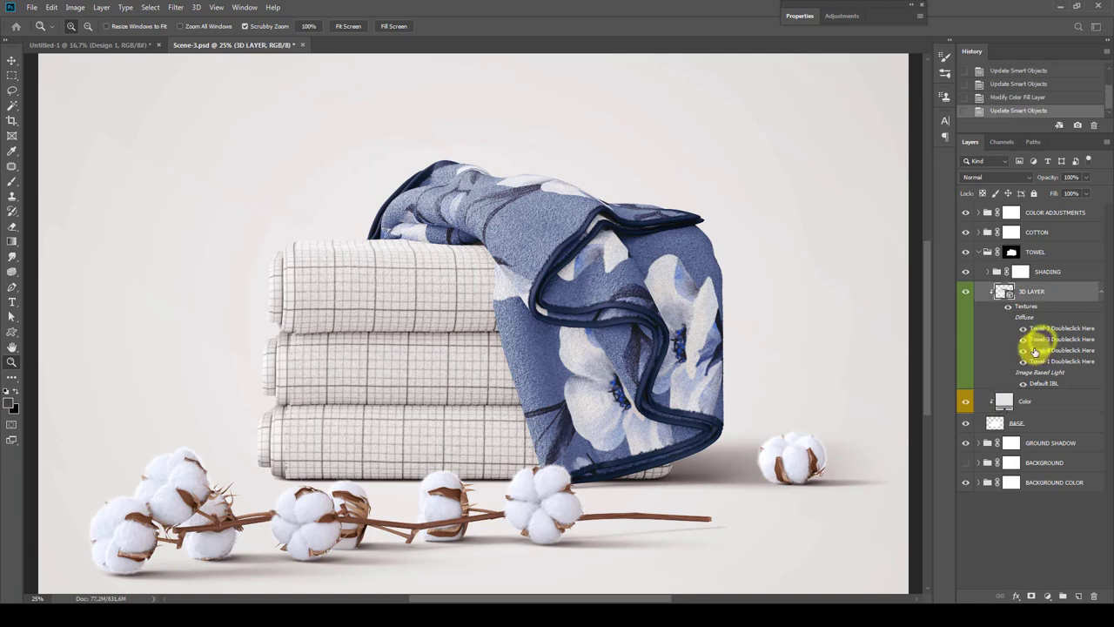
left_click(1015, 264)
left_click(965, 262)
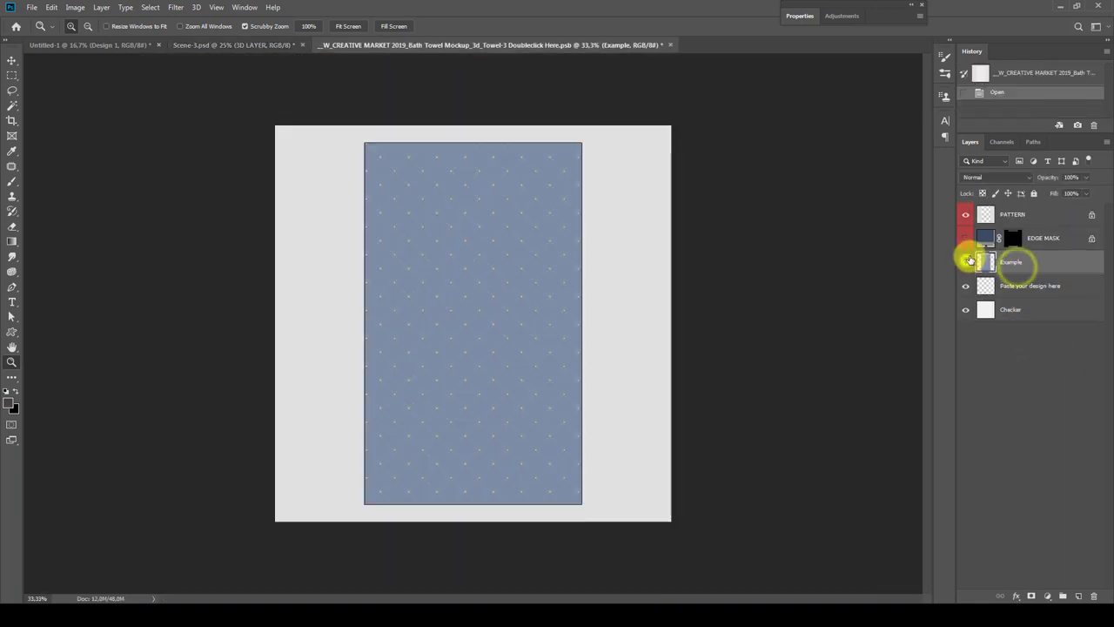
left_click(965, 237)
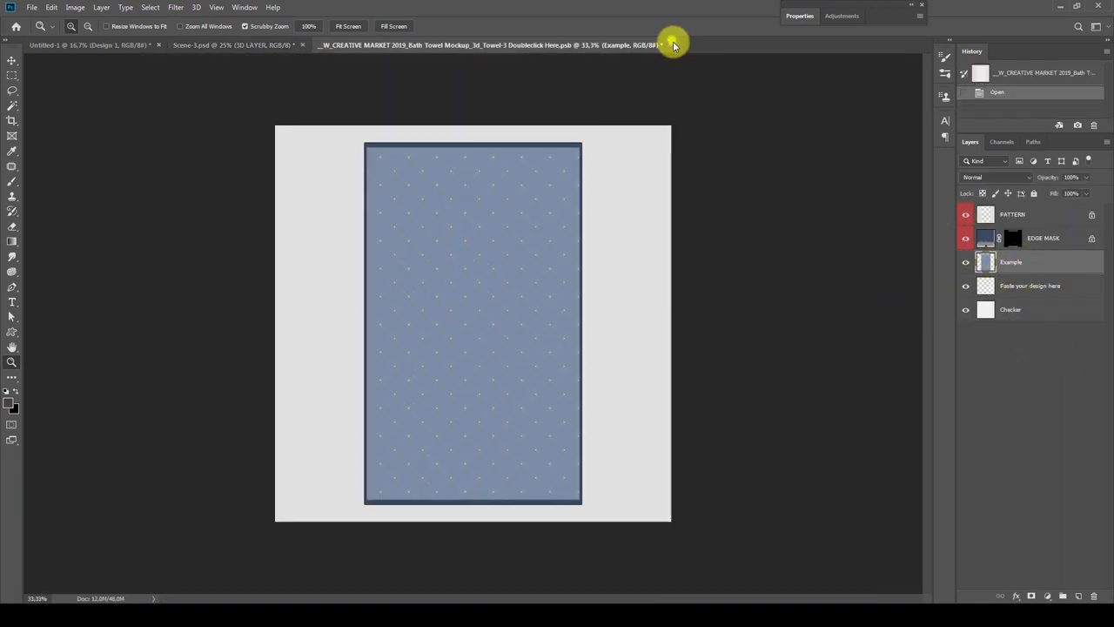
left_click(670, 46)
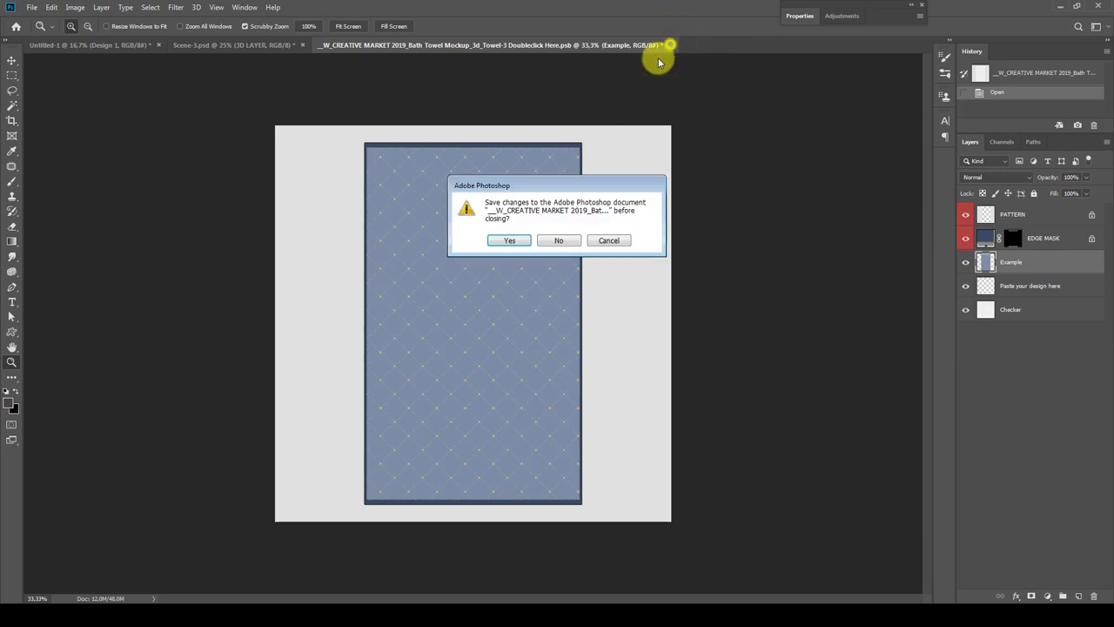
left_click(508, 237)
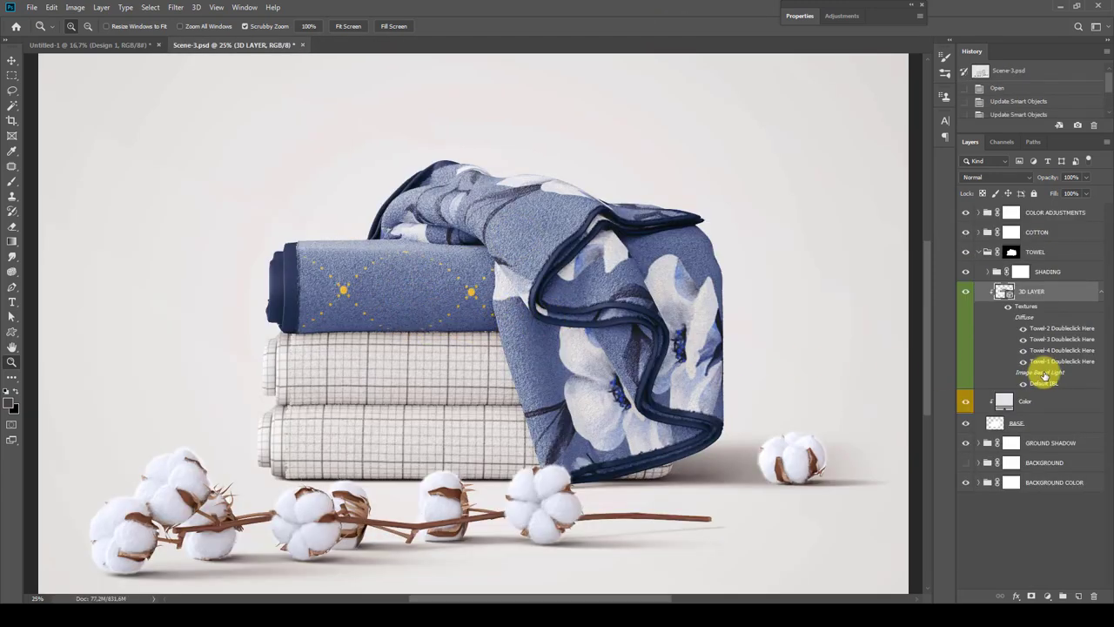
Paste the floral pattern into Towel-2's Example shape, enable EDGE MASK, and shift the hue toward purple.
double_click(1046, 330)
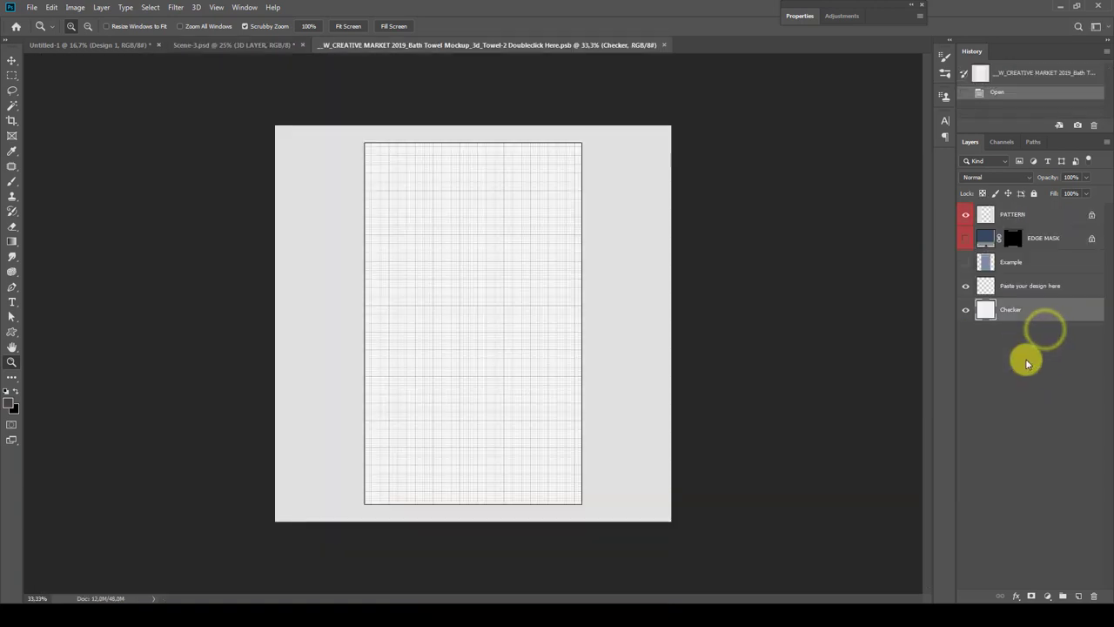
left_click(993, 262, "ctrl")
key("ctrl+v")
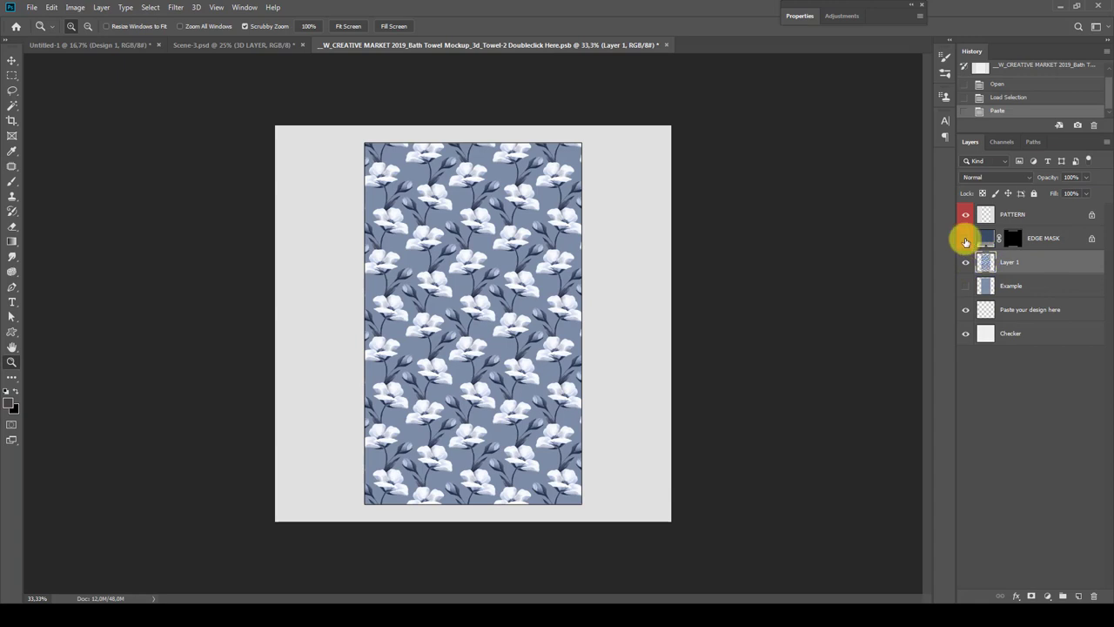
left_click(965, 238)
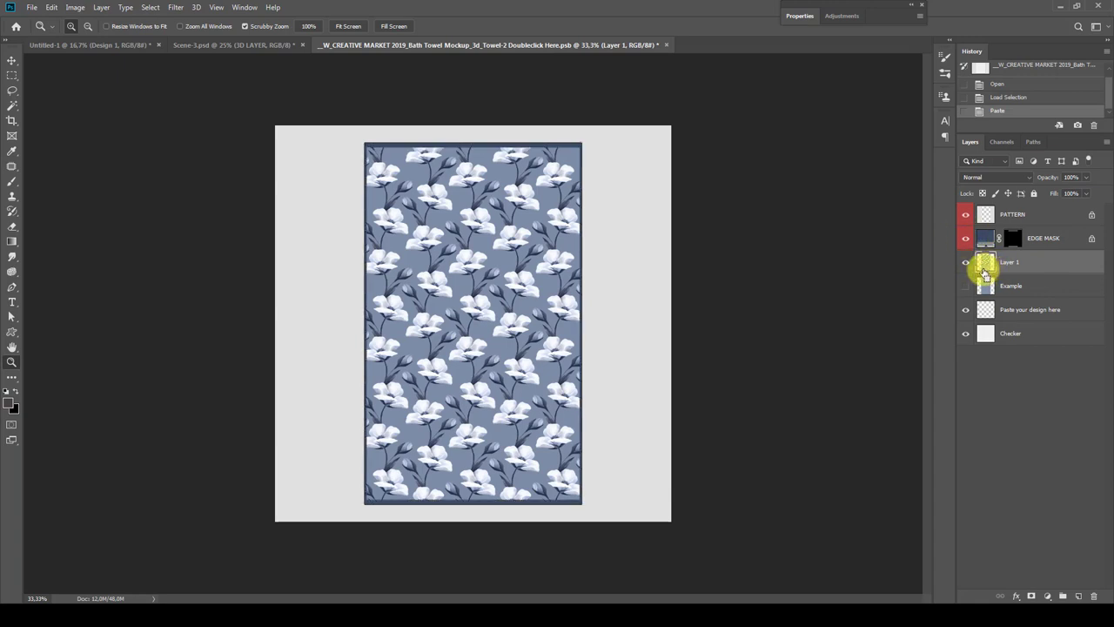
key("ctrl+u")
mouse_move(923, 160)
left_mouse_down()
mouse_move(900, 159)
mouse_move(946, 159)
left_mouse_up()
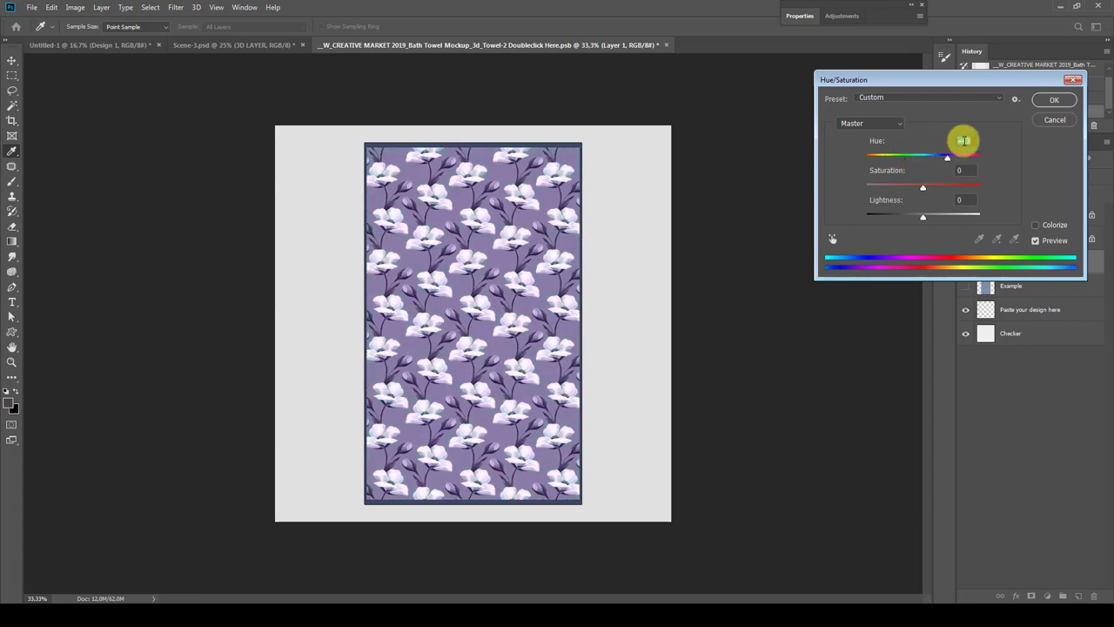
left_click(1053, 99)
Recolour Towel-2's EDGE MASK to lavender #80709c, then save and close the texture.
double_click(983, 229)
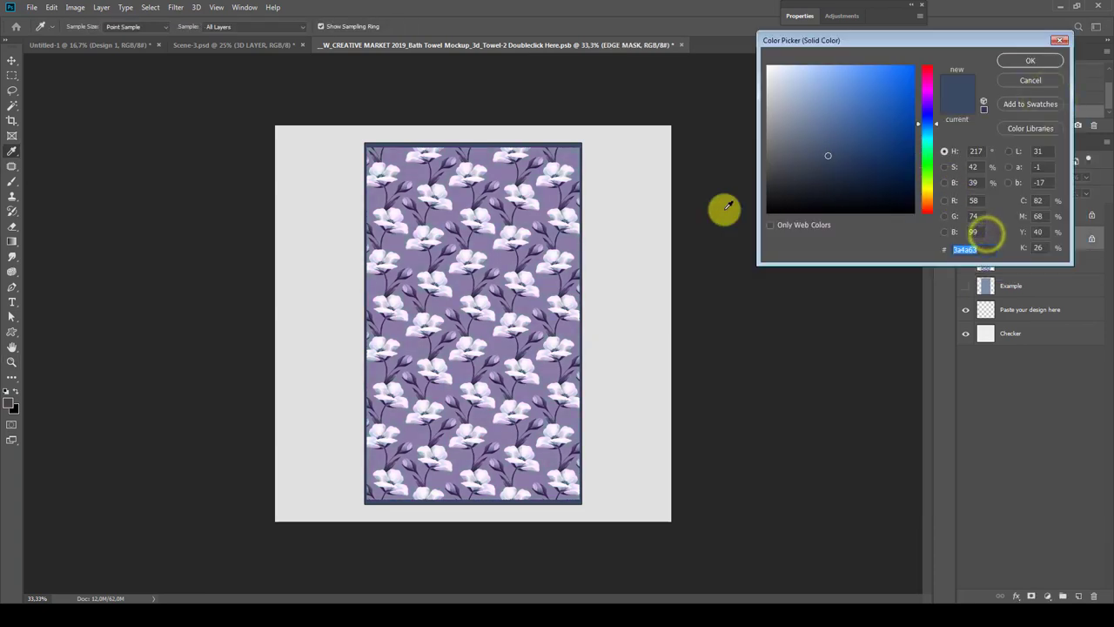
left_click(534, 216)
left_click(544, 224)
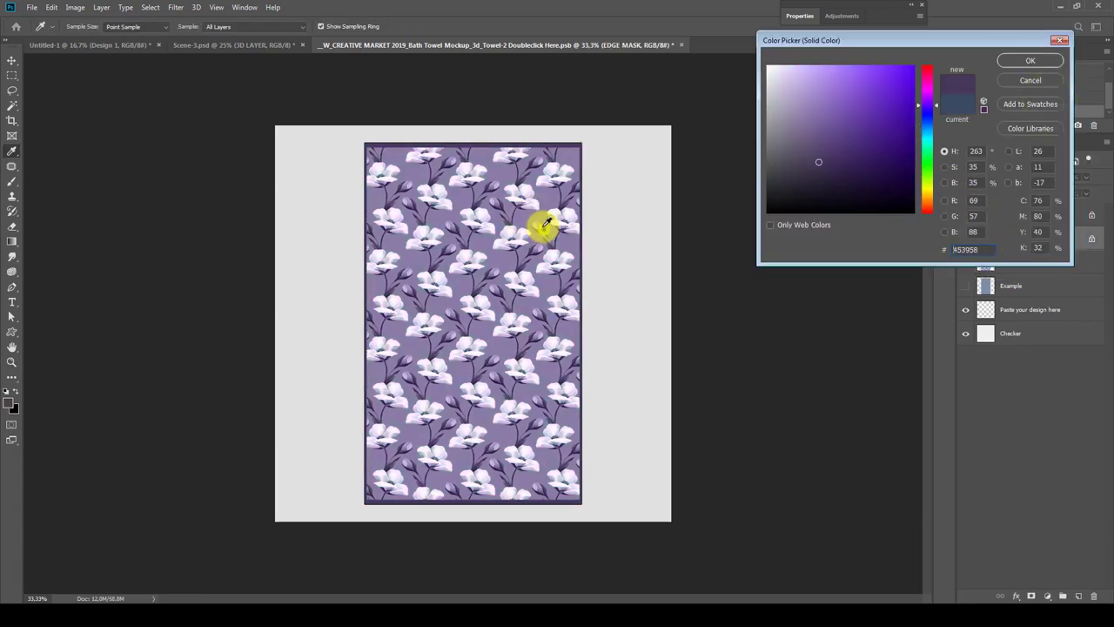
left_click(541, 224)
left_click_drag(820, 135, 809, 123)
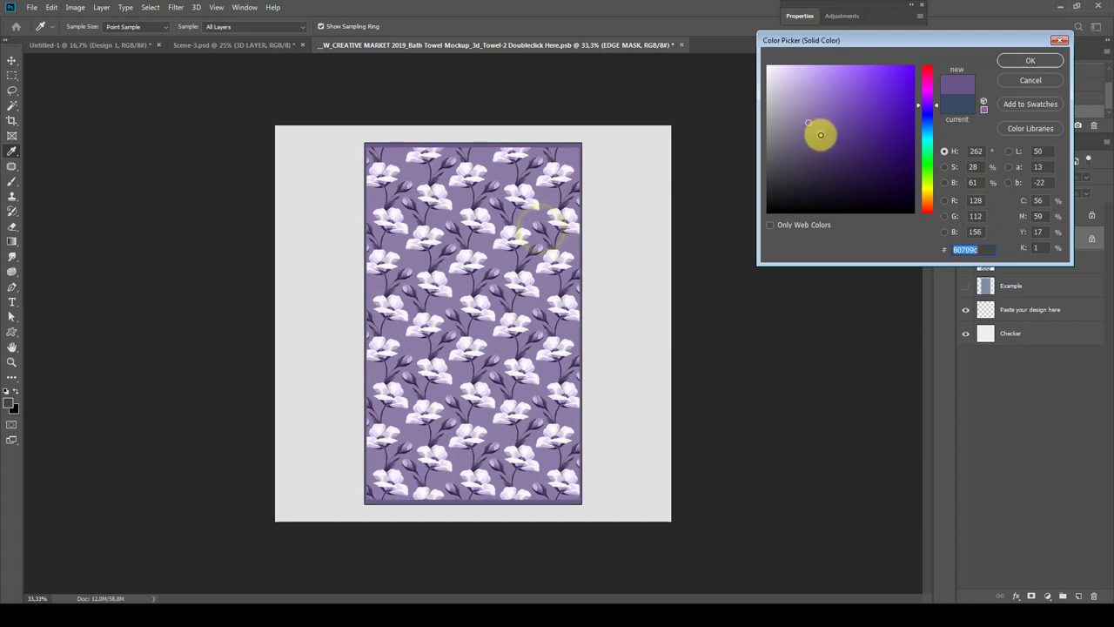
left_click(1029, 60)
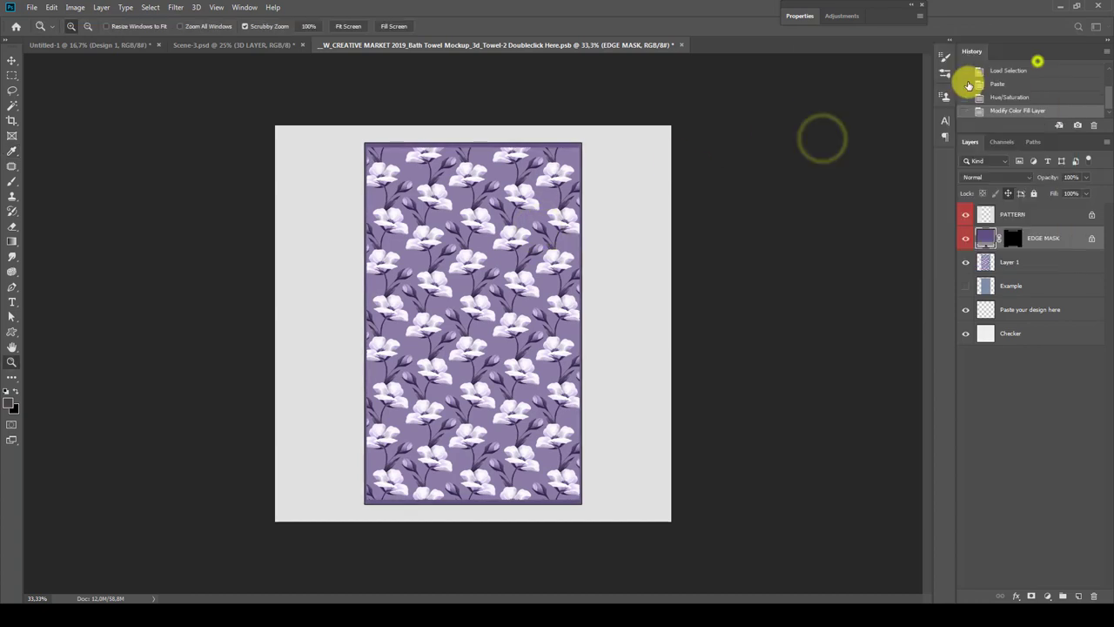
left_click(682, 44)
left_click(511, 241)
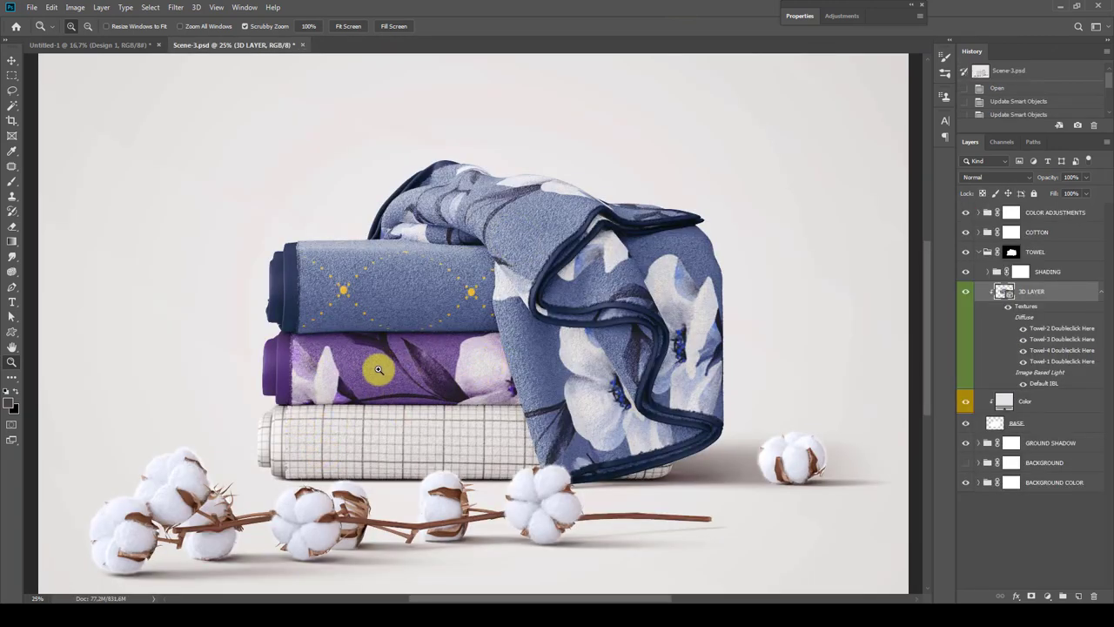
Paste the floral pattern into Towel-1's Example shape and shift its hue from blue to green (-107).
double_click(1041, 360)
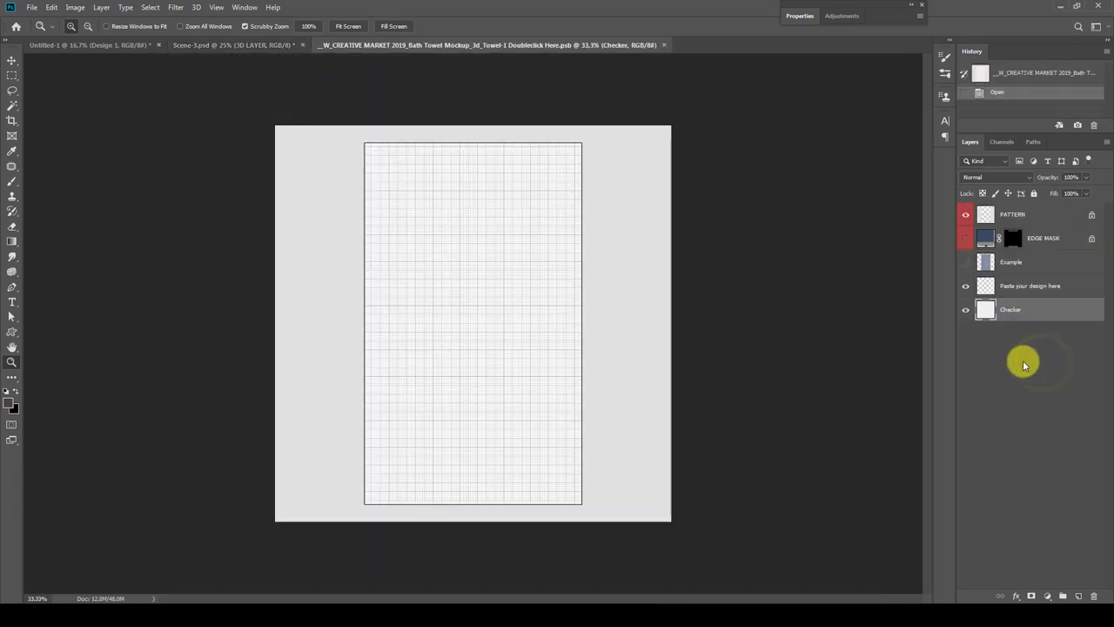
left_click(965, 263)
left_click(988, 264)
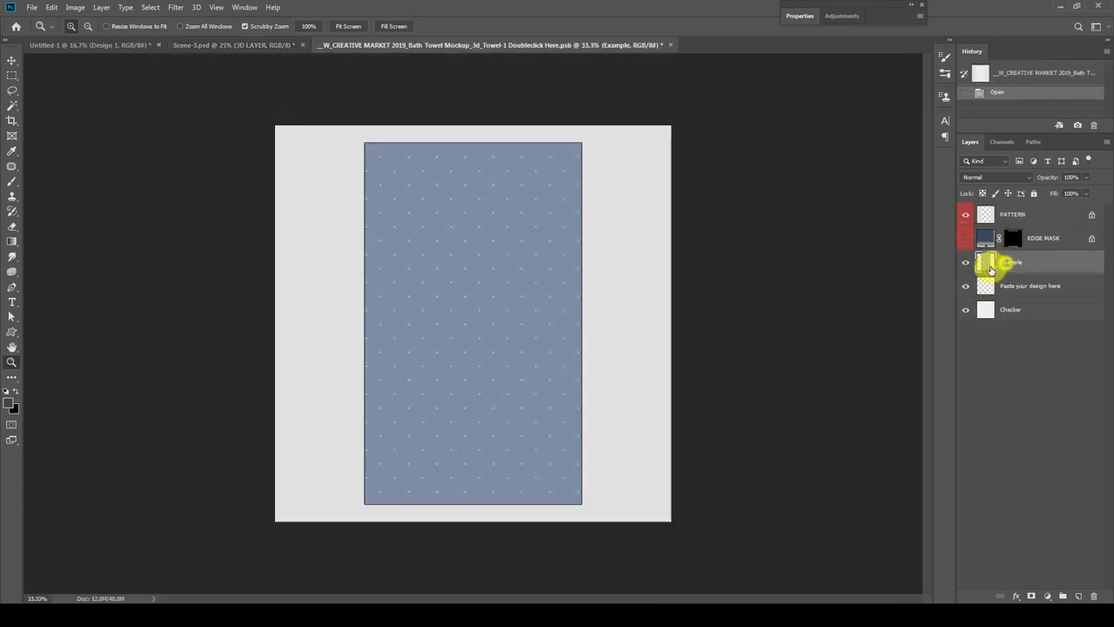
left_click(986, 265, "ctrl")
key("ctrl+v")
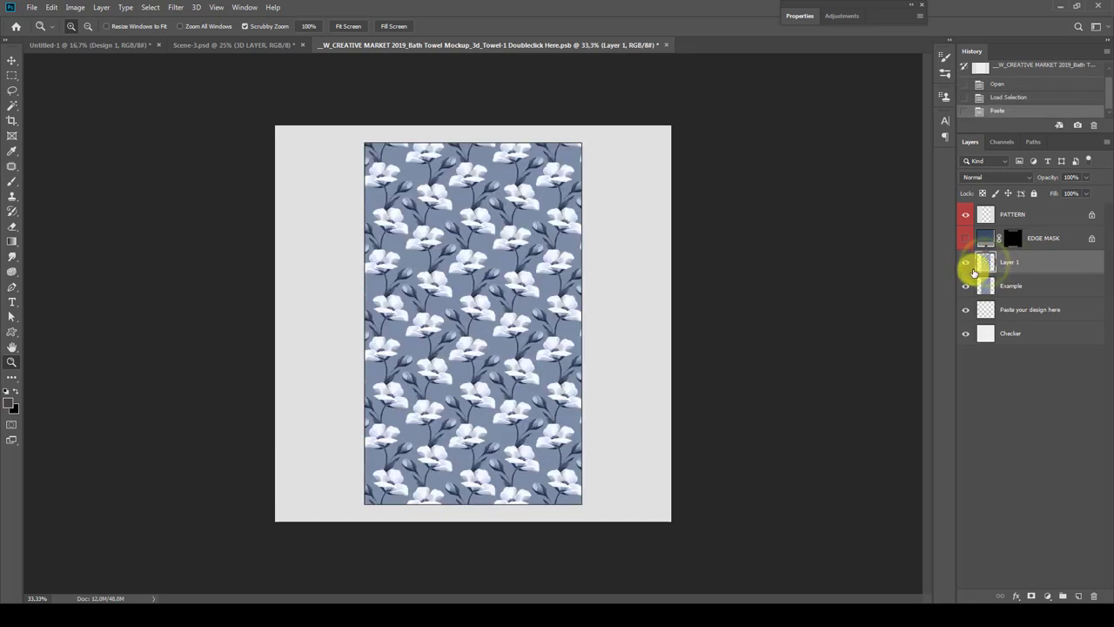
key("ctrl+y")
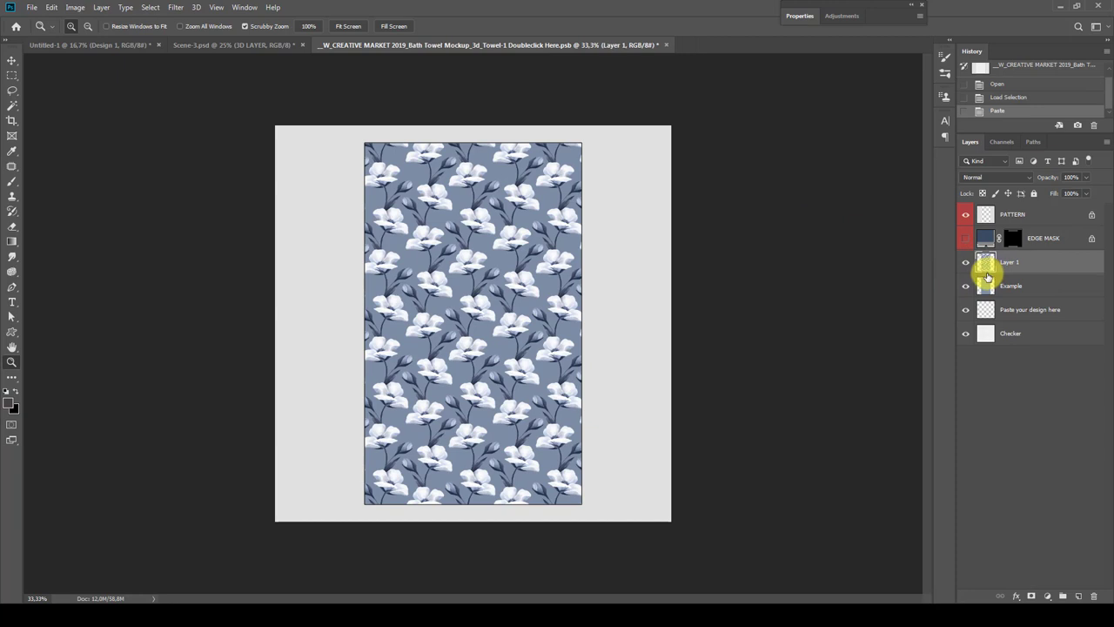
key("ctrl+u")
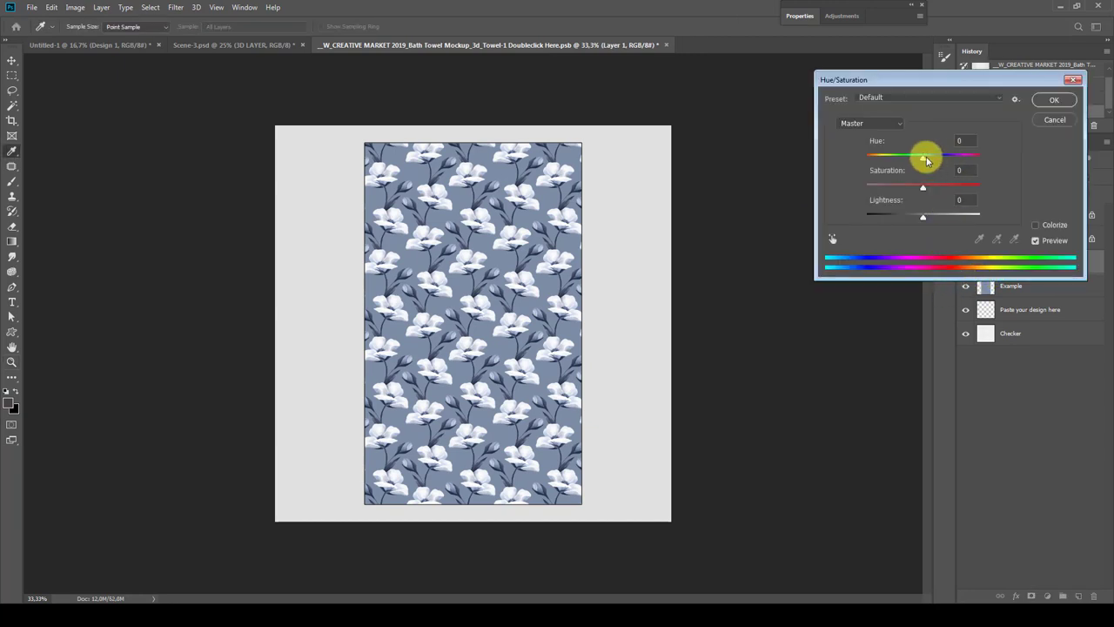
left_click_drag(923, 157, 878, 161)
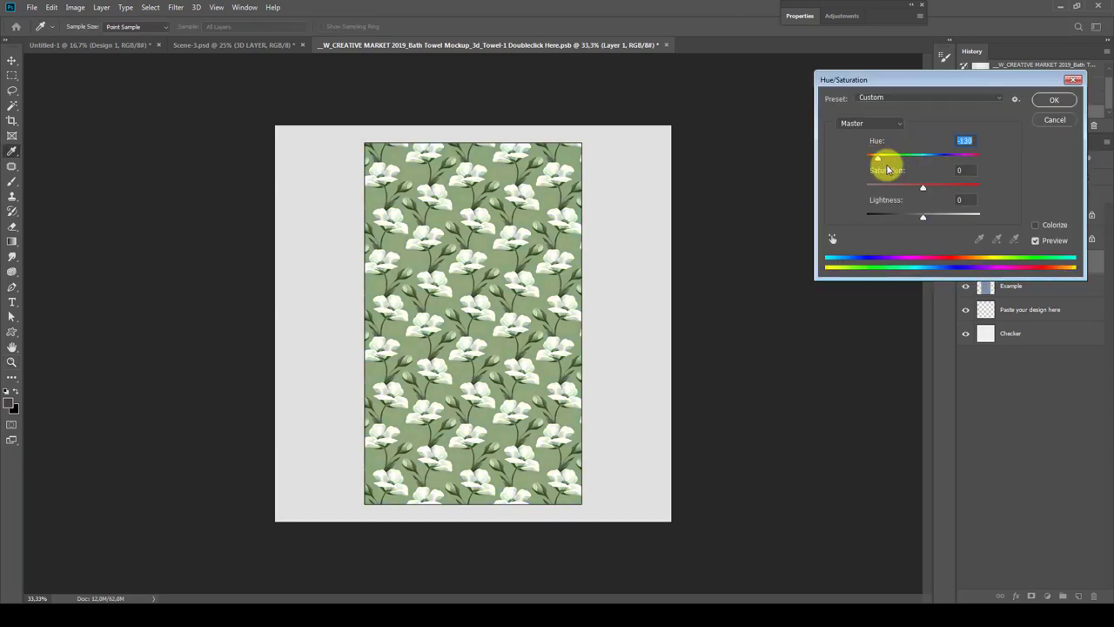
left_click(1053, 99)
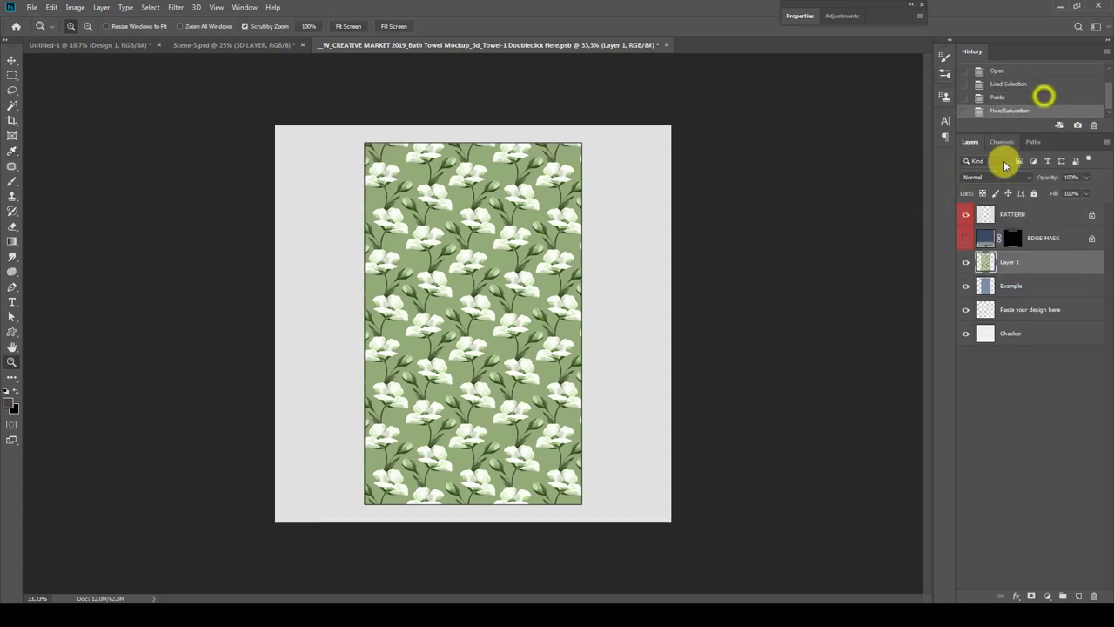
Enable EDGE MASK with a green fill sampled from the pattern, then close Towel-1.
left_click(965, 238)
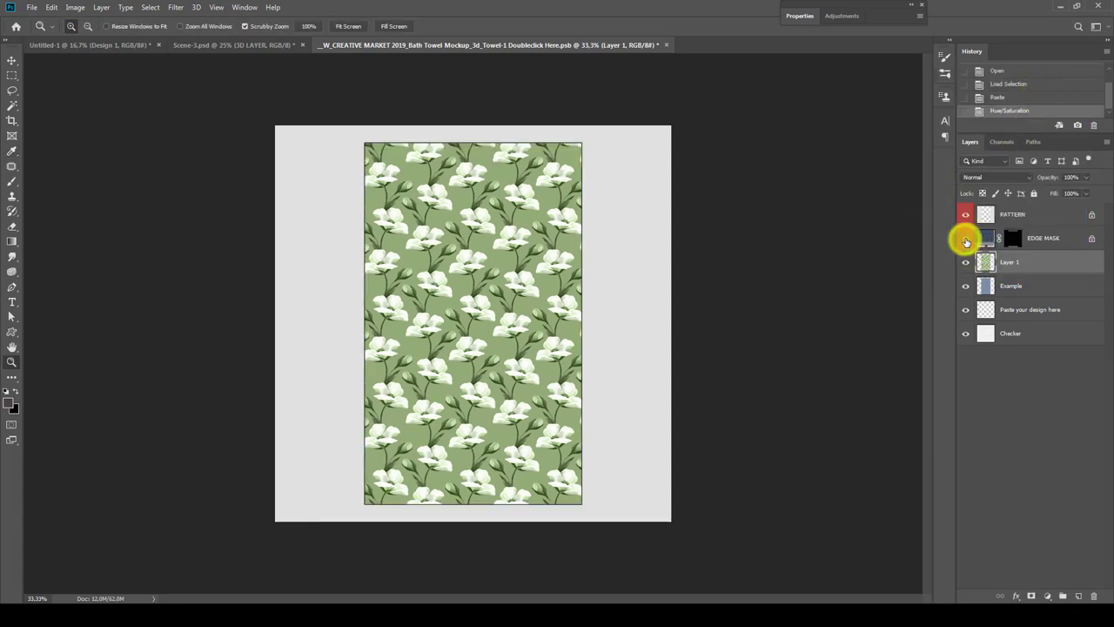
double_click(979, 238)
left_click(564, 289)
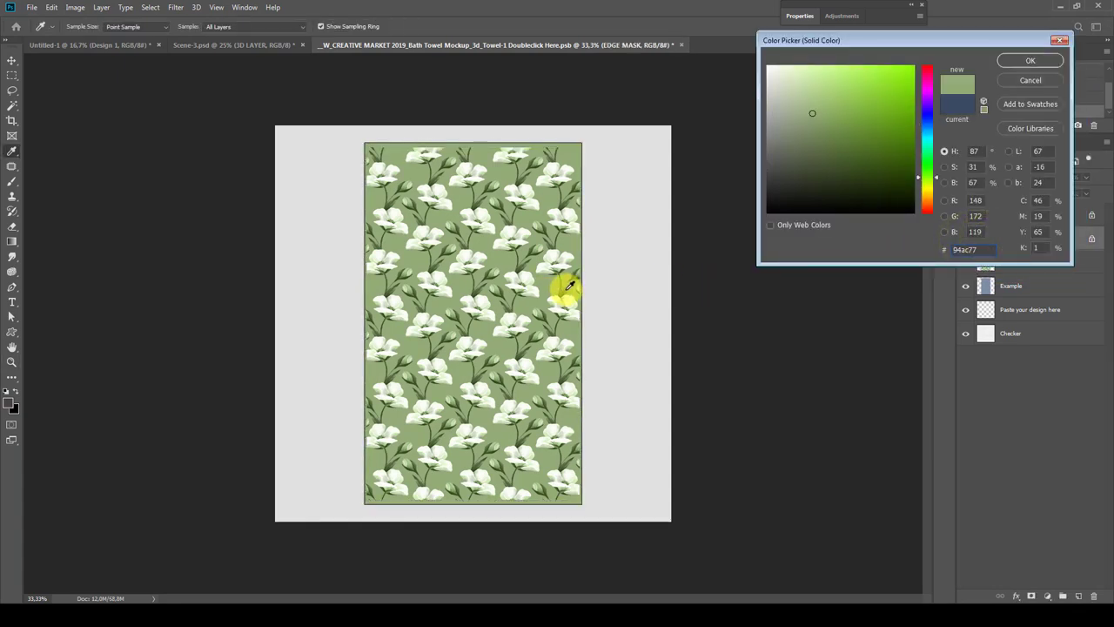
left_click(1030, 61)
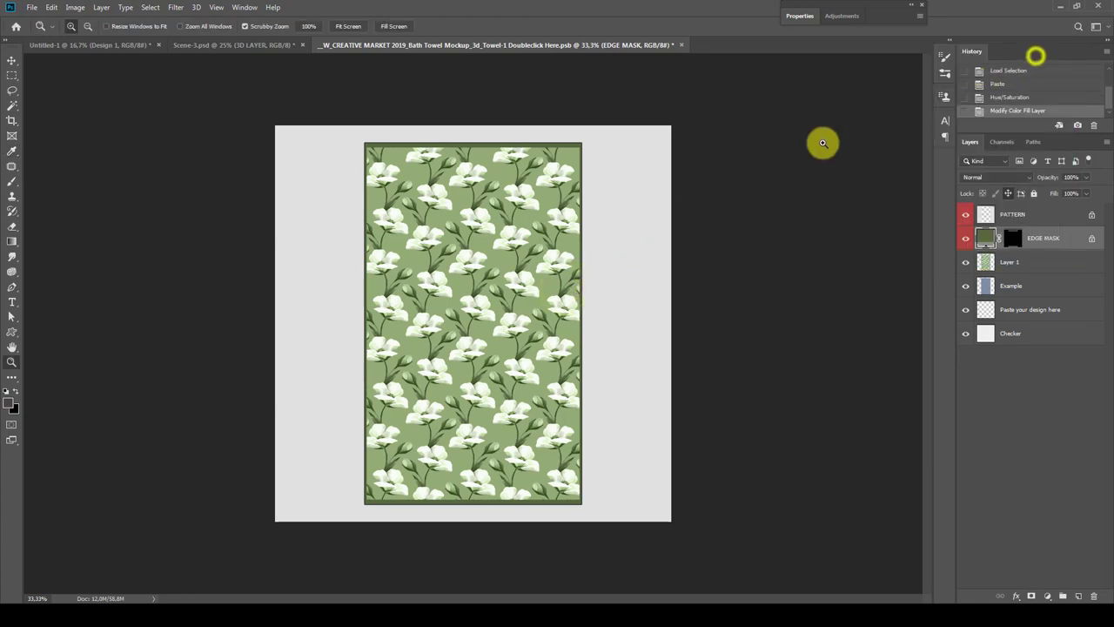
left_click(682, 44)
Save the Towel-1 texture, zoom out to the whole scene, and collapse the TOWEL group.
left_click(516, 243)
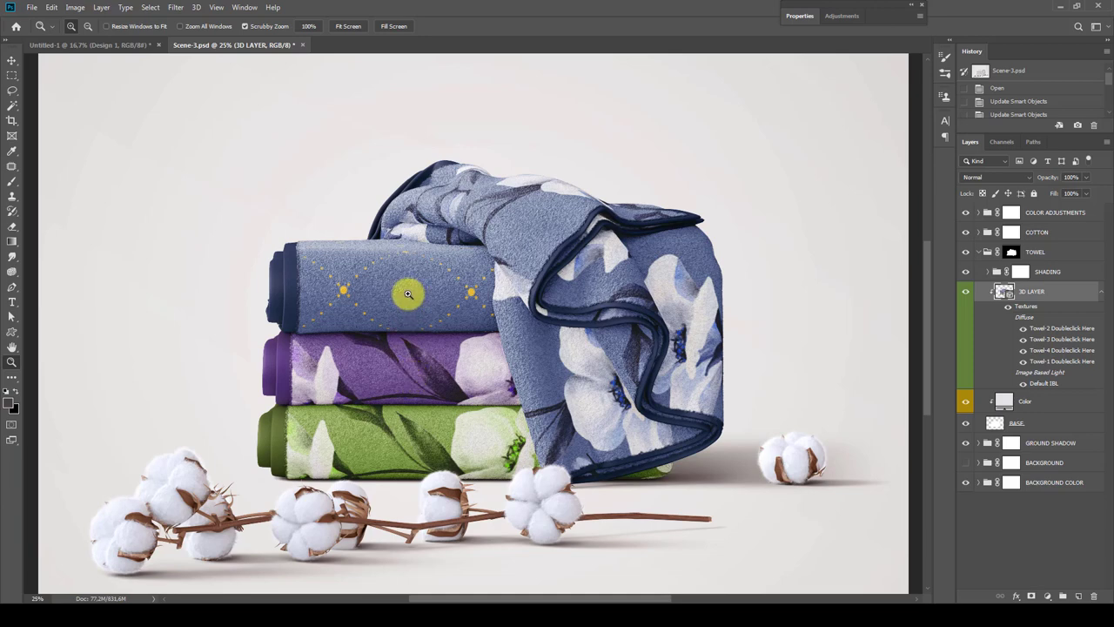
left_click(423, 318, "alt")
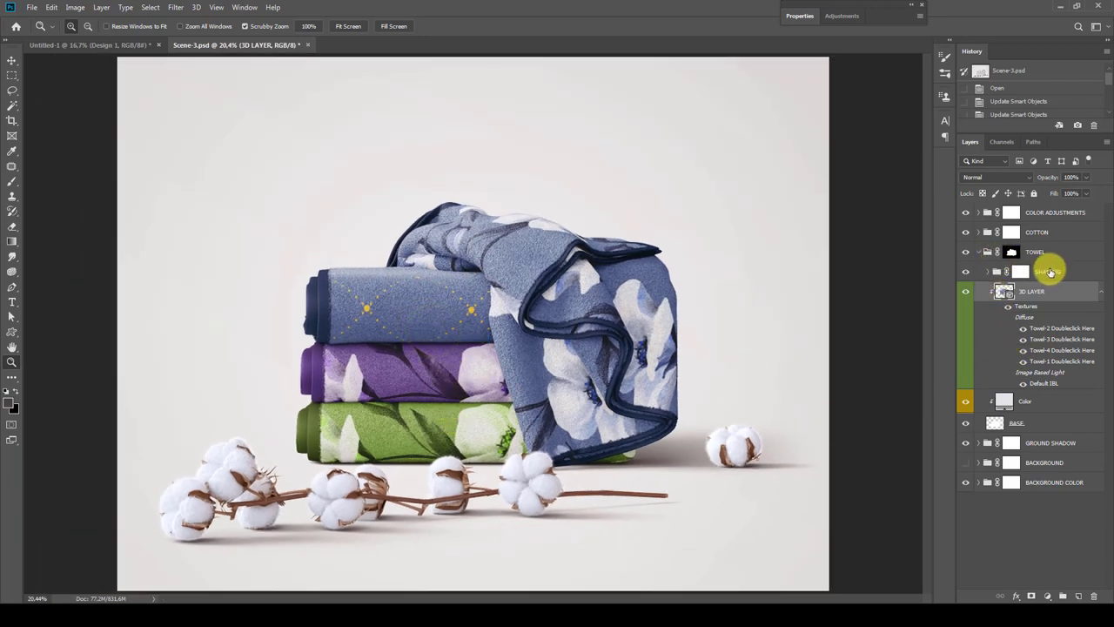
left_click(1033, 253)
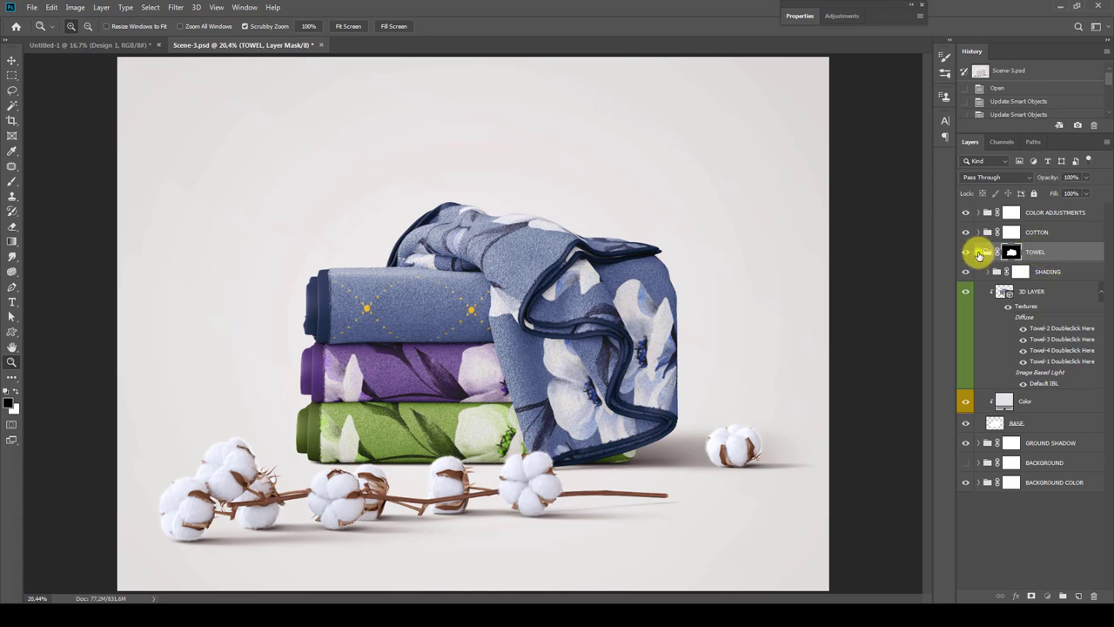
left_click(979, 251)
Turn on and expand the BACKGROUND group, then bring up the SECOND PLAN layer's context menu.
left_click(1012, 291)
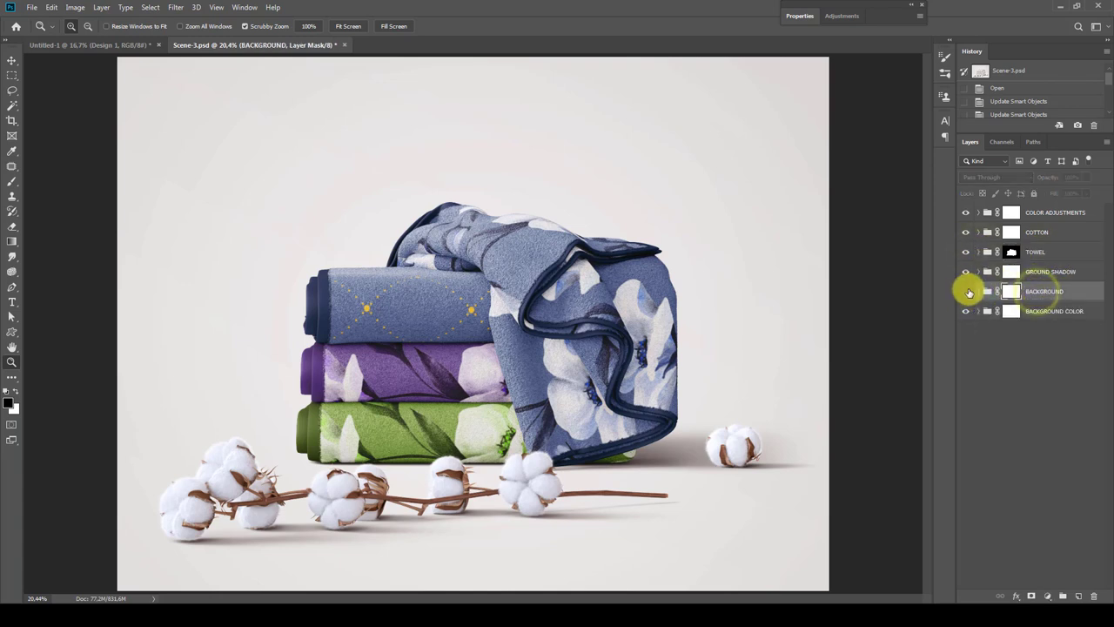
left_click(964, 292)
left_click(977, 292)
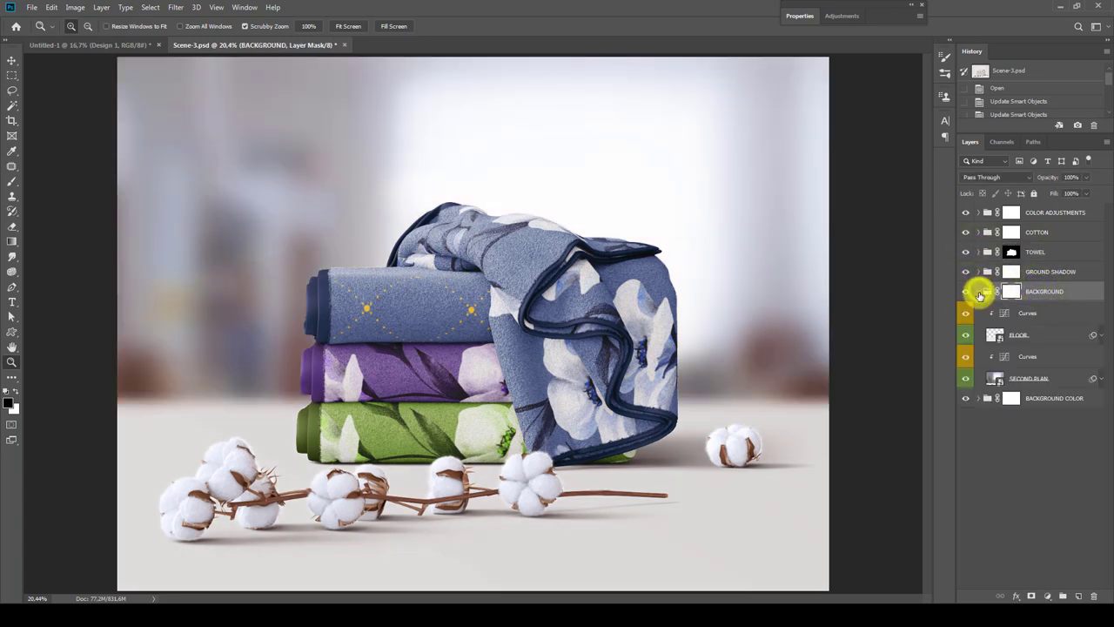
left_click(1029, 381)
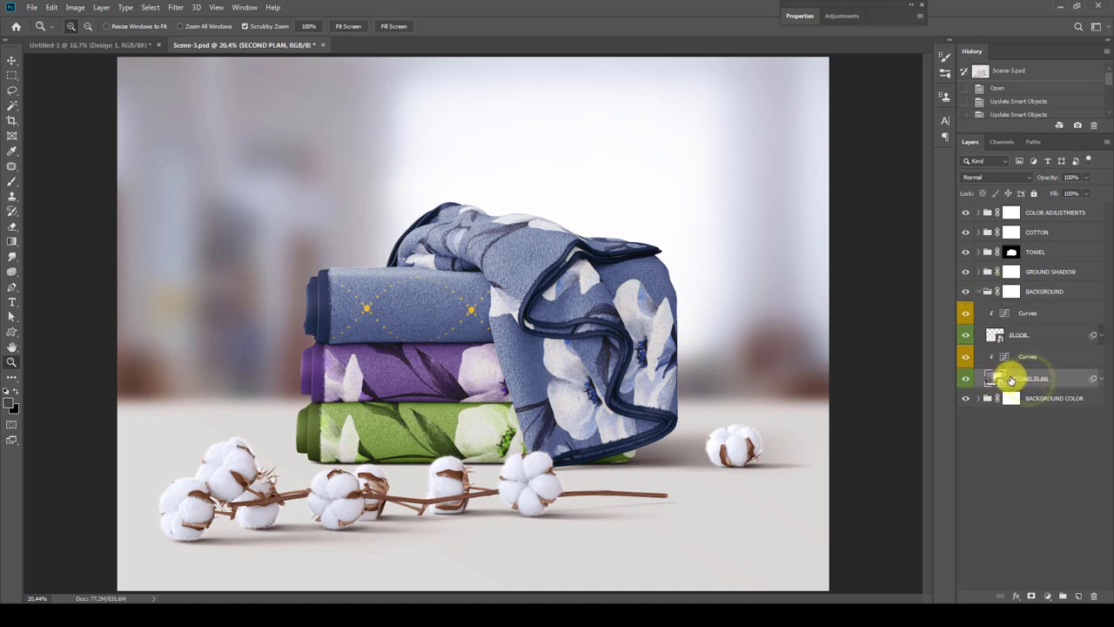
right_click(1022, 379)
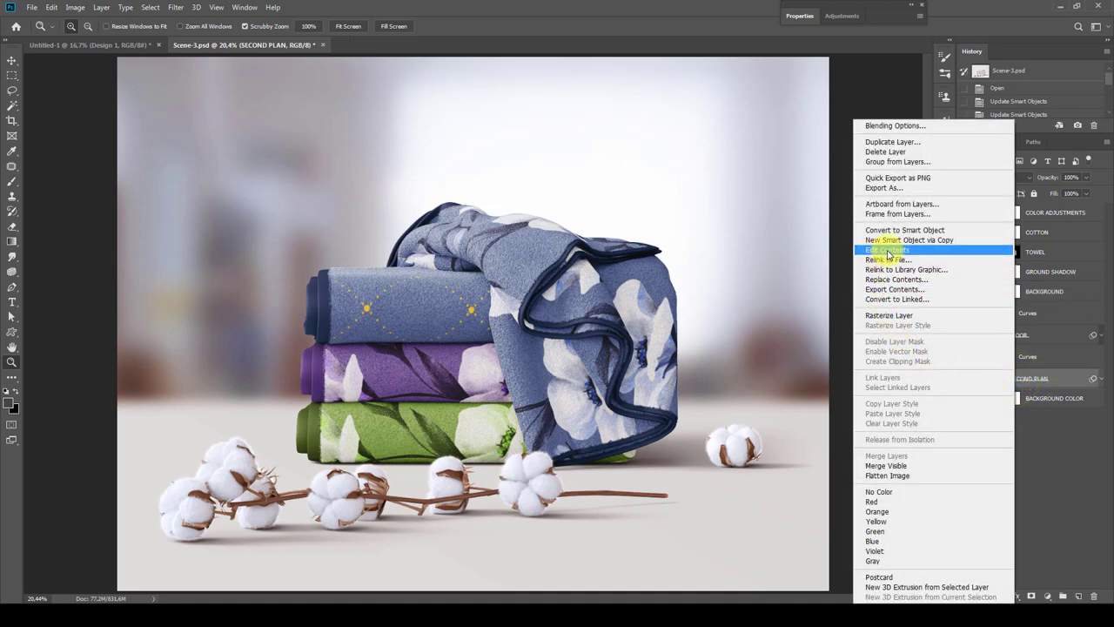
left_click(908, 251)
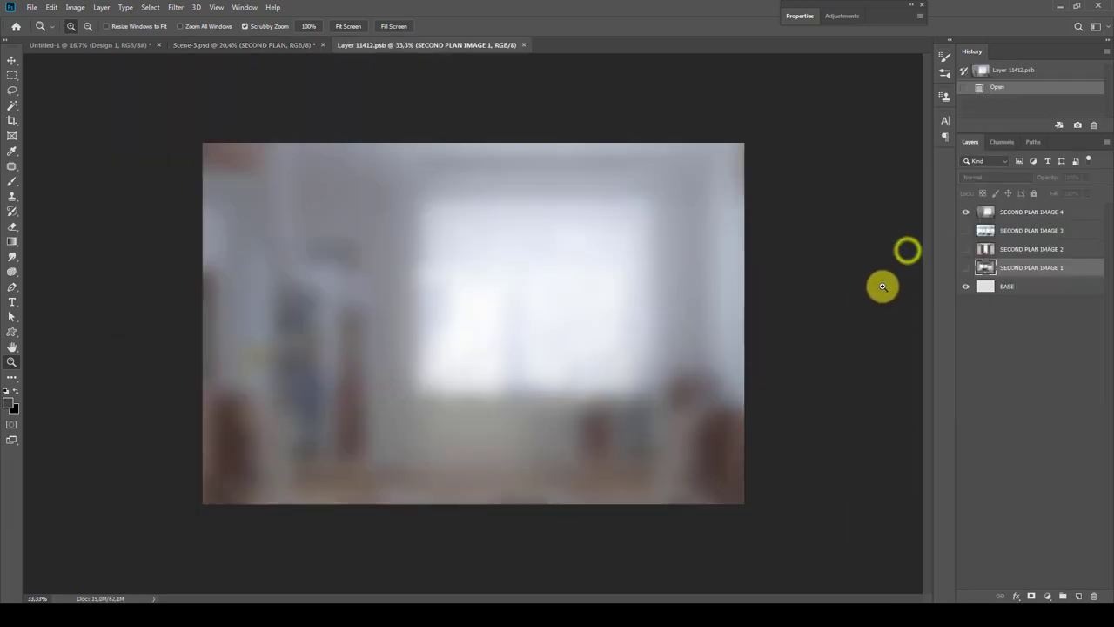
left_click(966, 213)
left_click(966, 230)
left_click(965, 234)
left_click(965, 249)
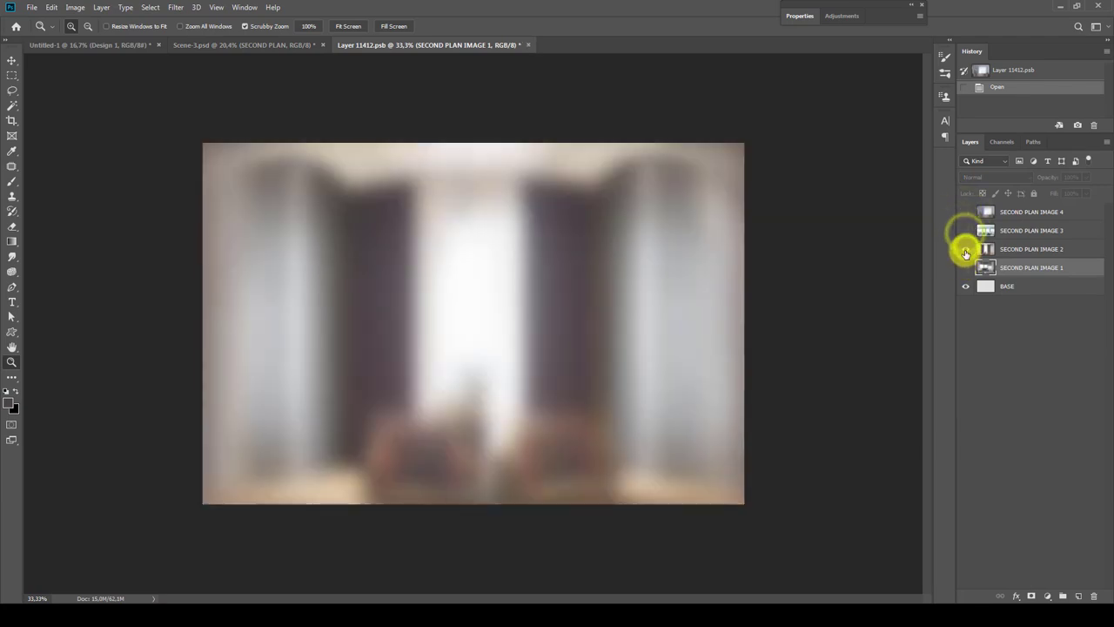
left_click(965, 251)
left_click(964, 271)
left_click(965, 261)
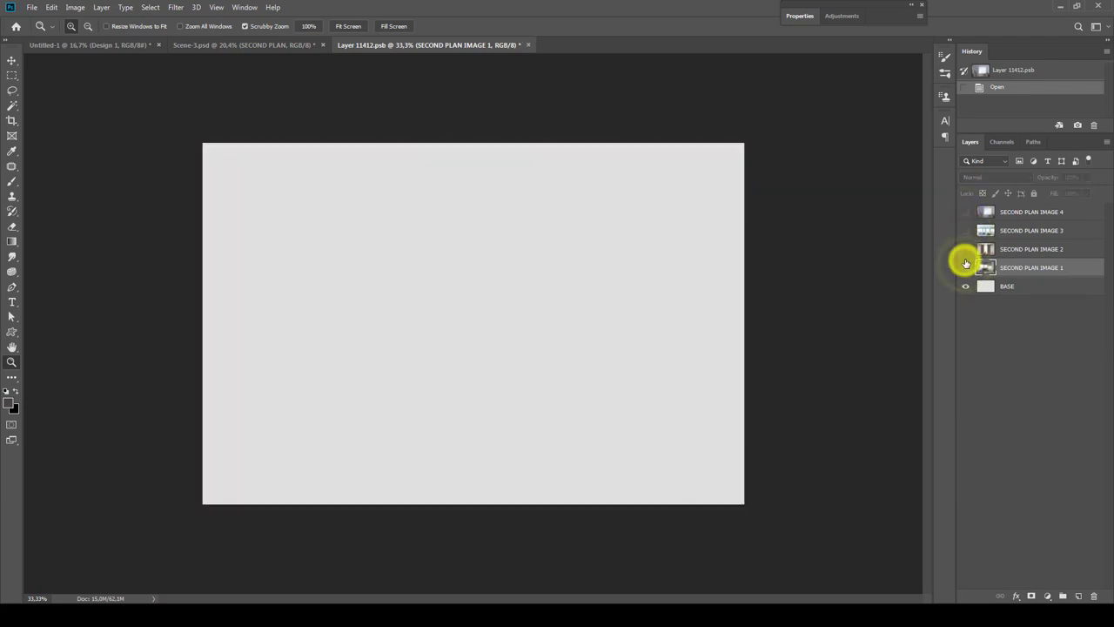
left_click(967, 214)
left_click(966, 214)
left_click(966, 214)
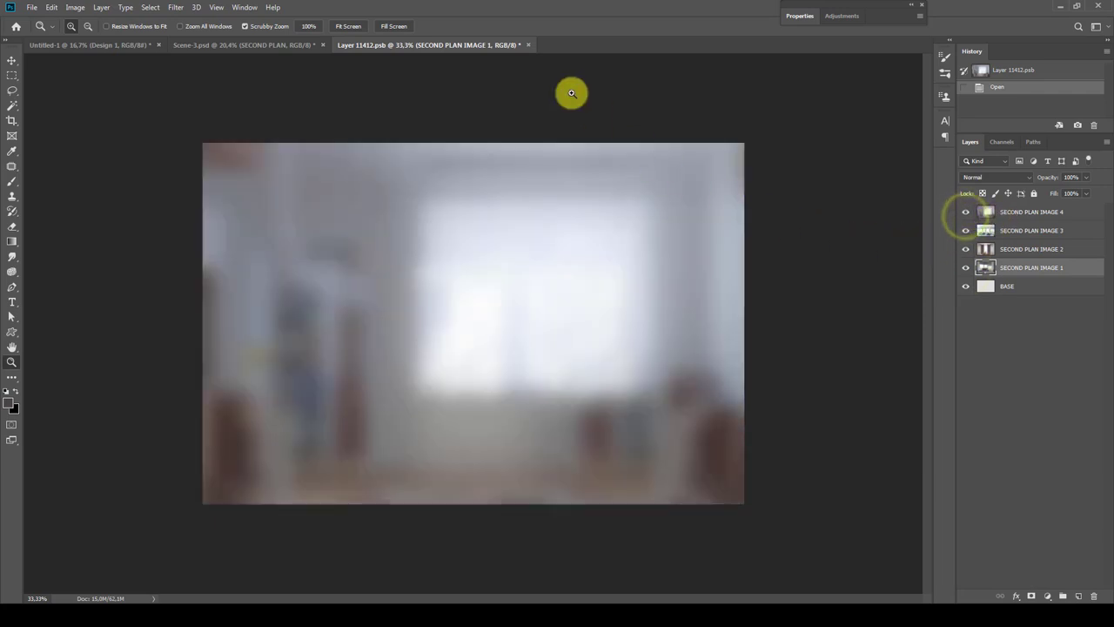
left_click(528, 46)
left_click(509, 228)
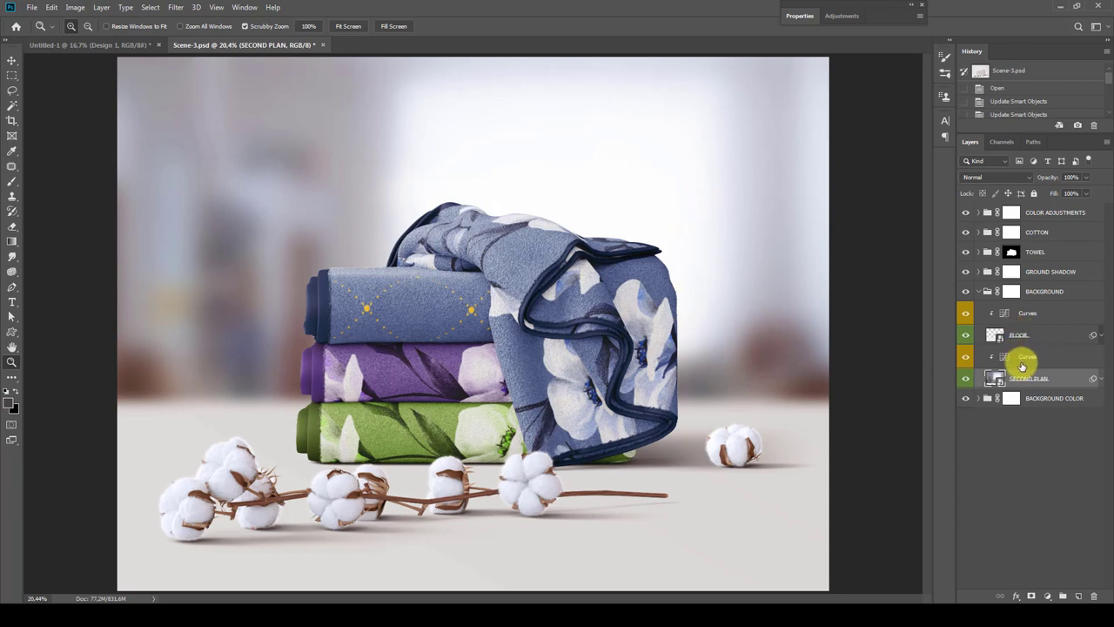
left_click(1022, 339)
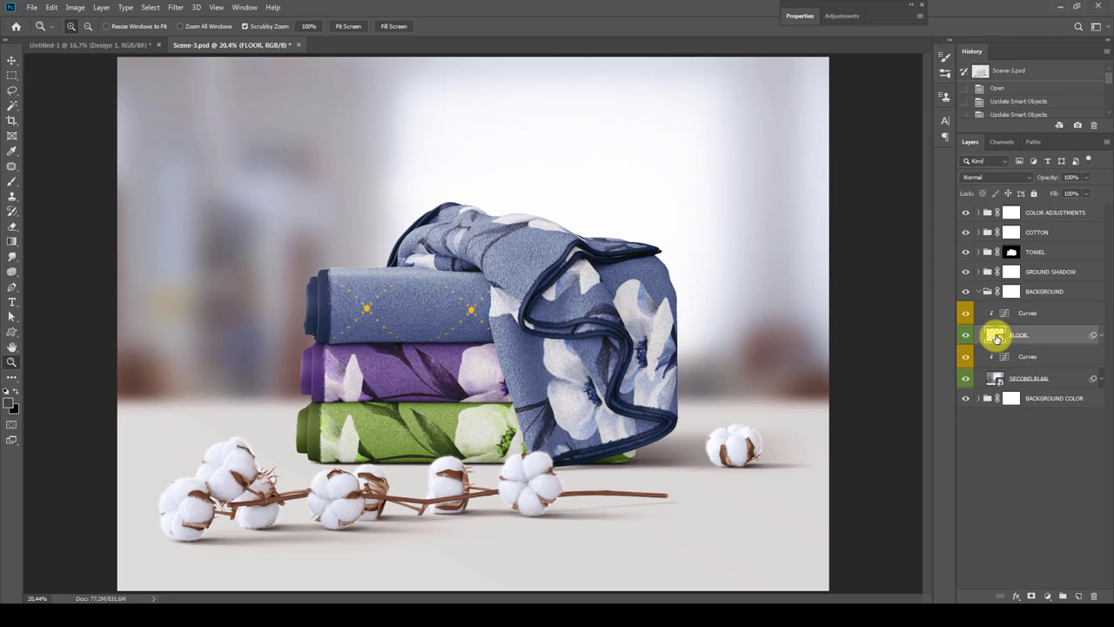
Open the FLOOR smart object and open TEXTURE_5.jpg from the TEXTURE folder.
double_click(996, 338)
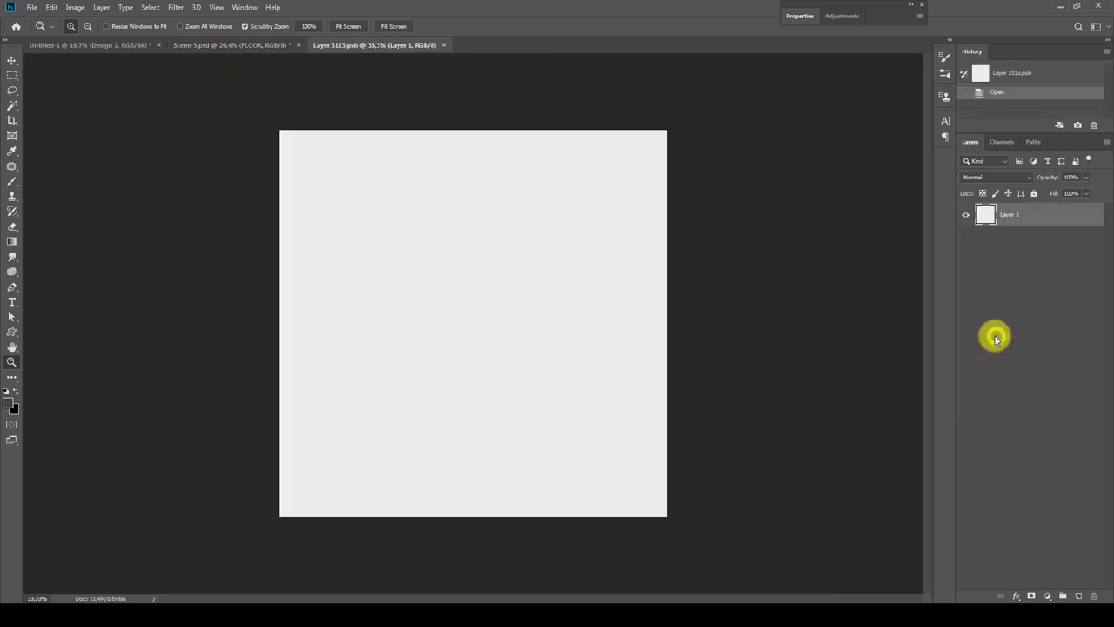
left_click(32, 12)
left_click(61, 213)
double_click(40, 92)
double_click(43, 87)
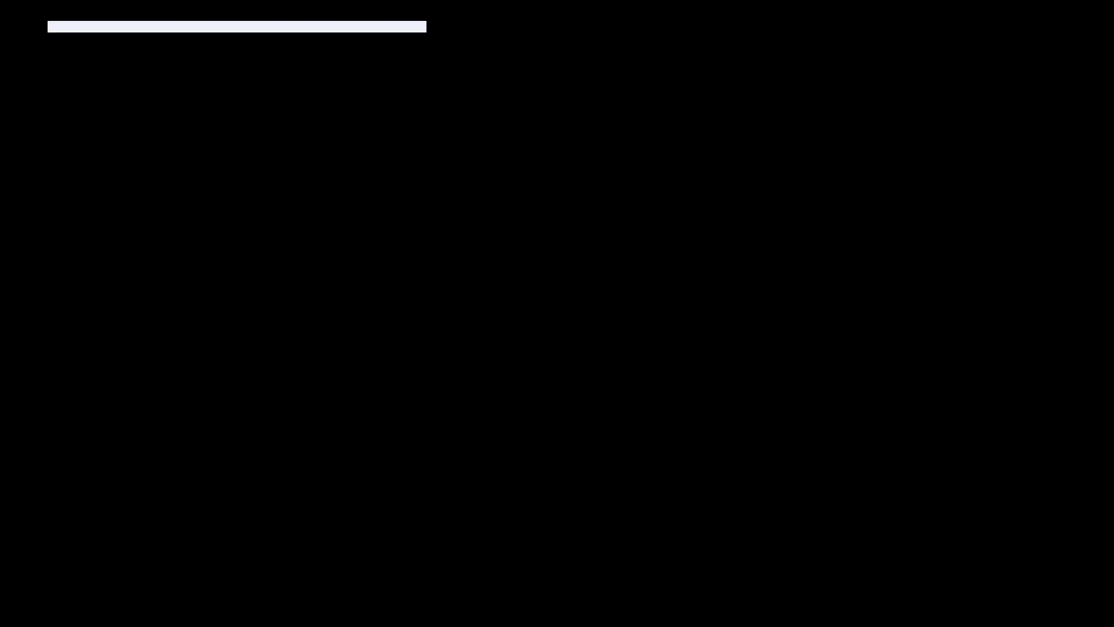
left_click(299, 87)
left_click(1015, 584)
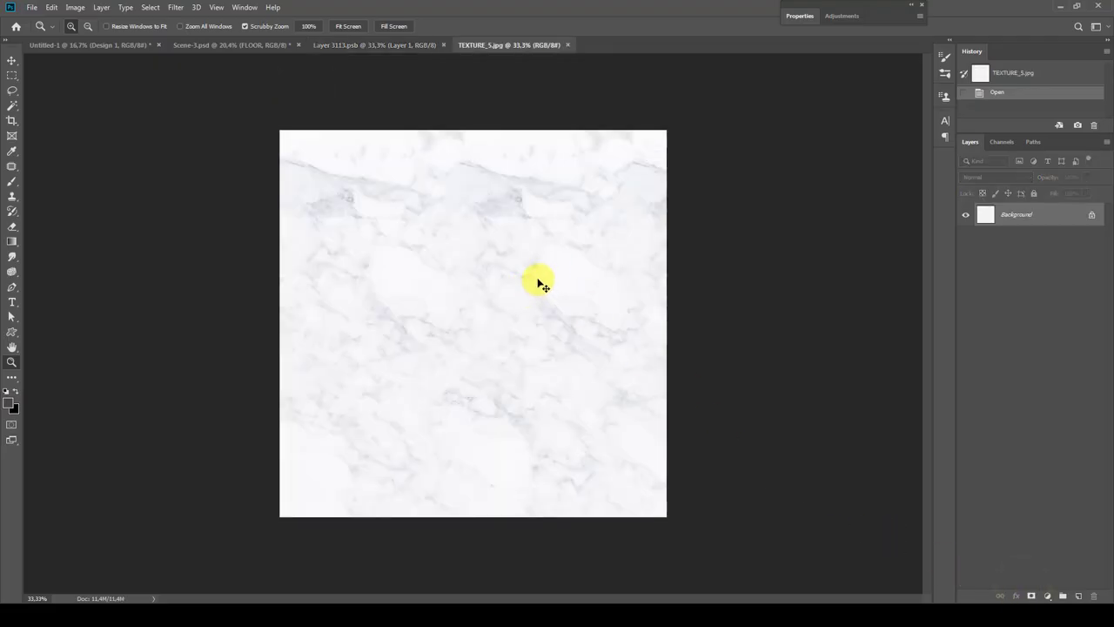
Select the entire TEXTURE_5 marble image and copy it.
key("ctrl+a")
key("ctrl+d")
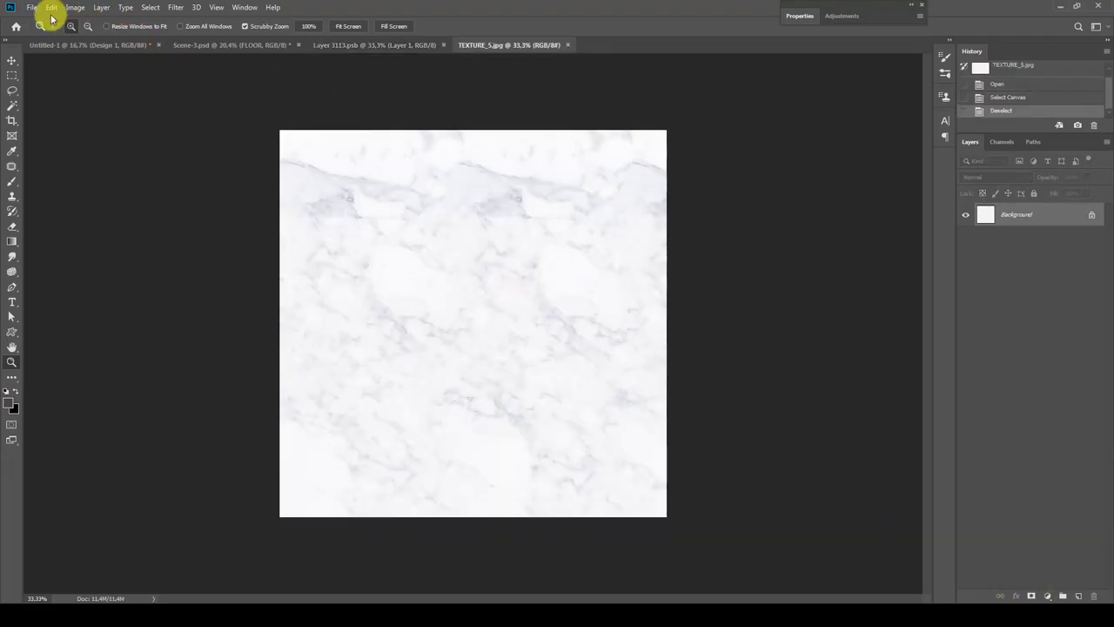
left_click(150, 7)
left_click(155, 20)
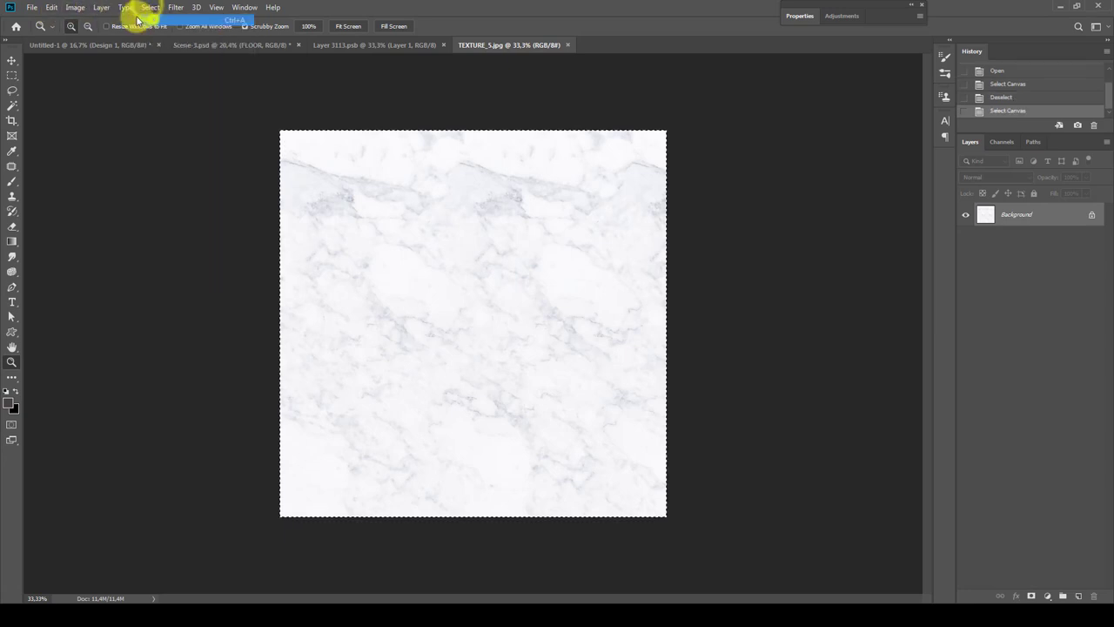
left_click(52, 7)
left_click(63, 88)
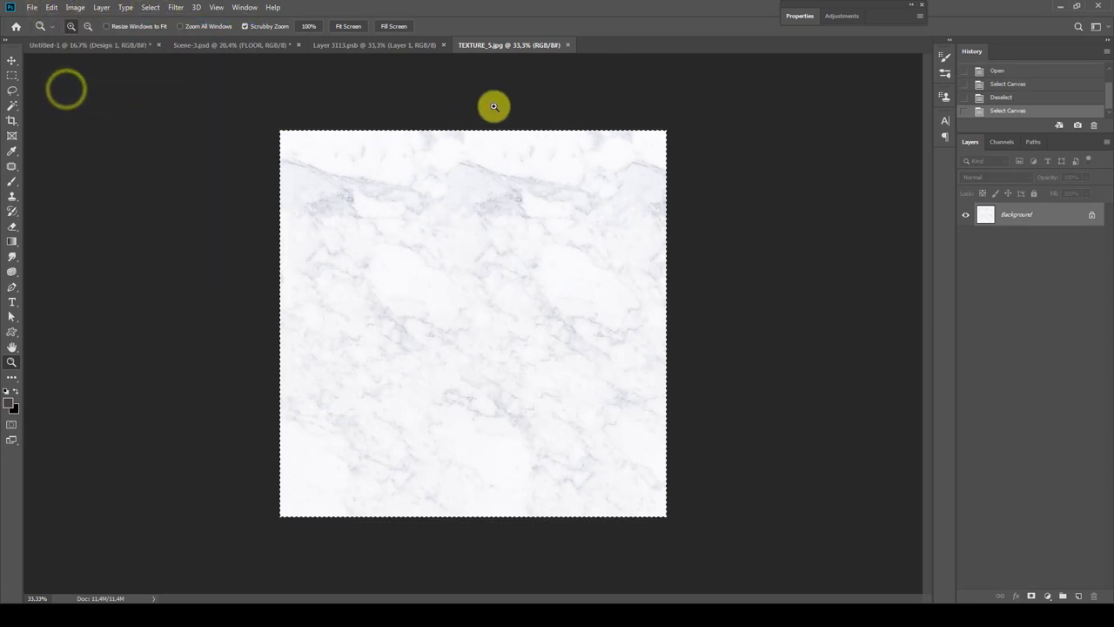
Paste the marble into the FLOOR document, then close and save it.
left_click(567, 45)
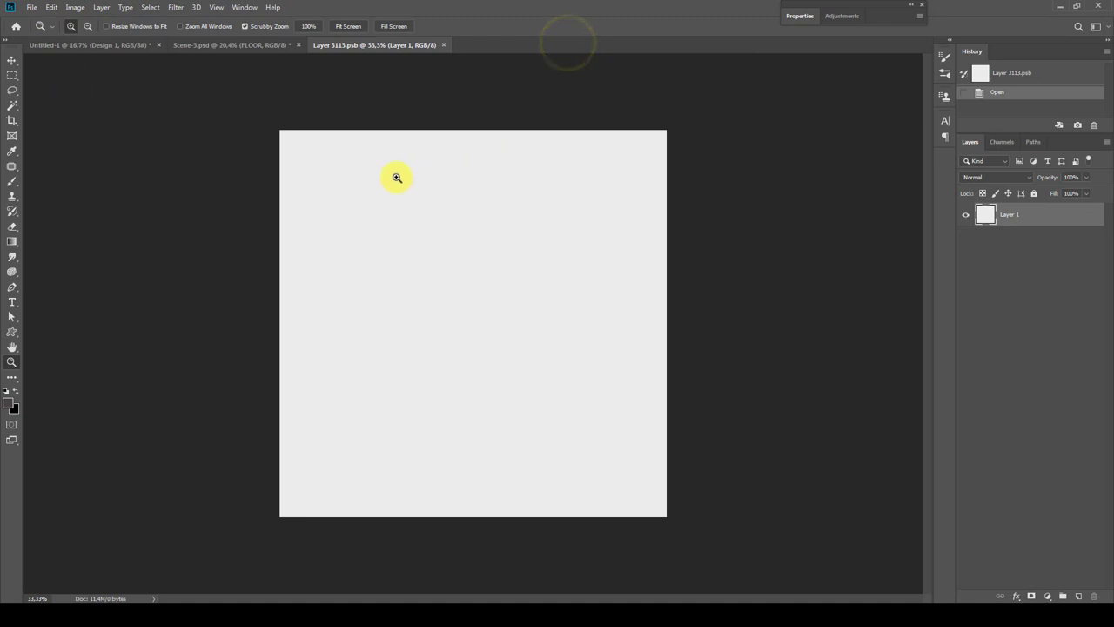
left_click(52, 6)
left_click(64, 110)
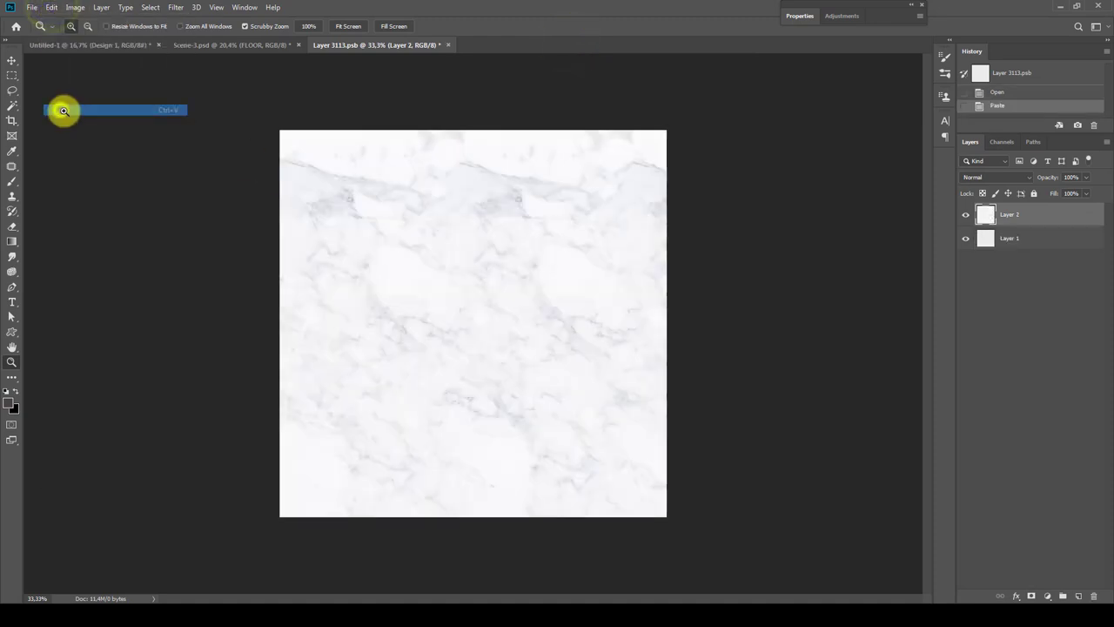
left_click(448, 44)
left_click(501, 231)
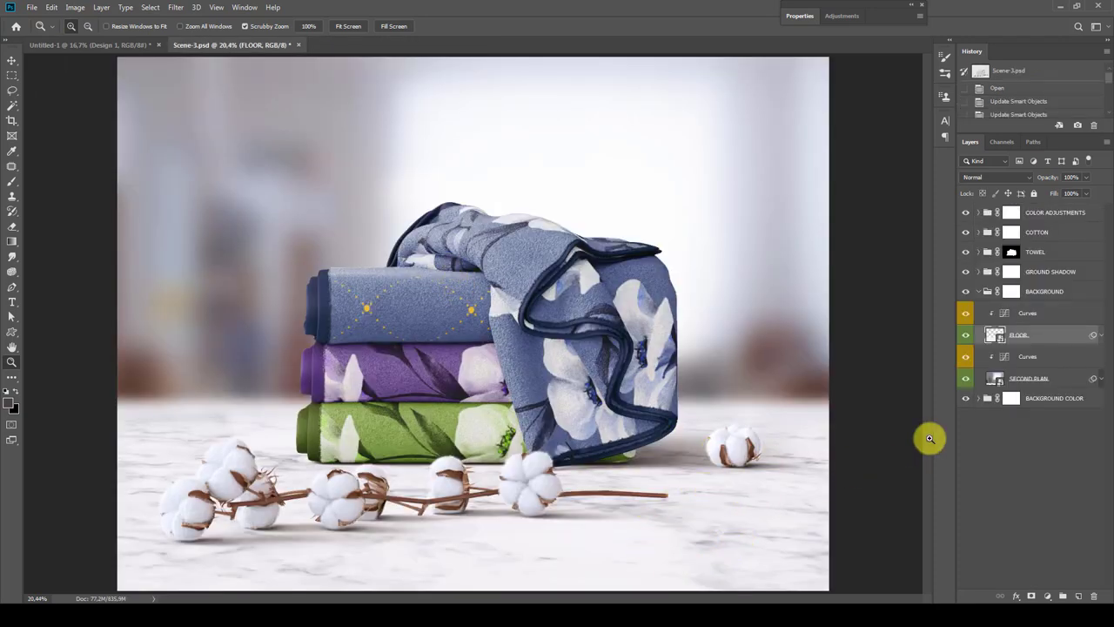
Nudge a point on the Curves adjustment above FLOOR.
left_click(1007, 318)
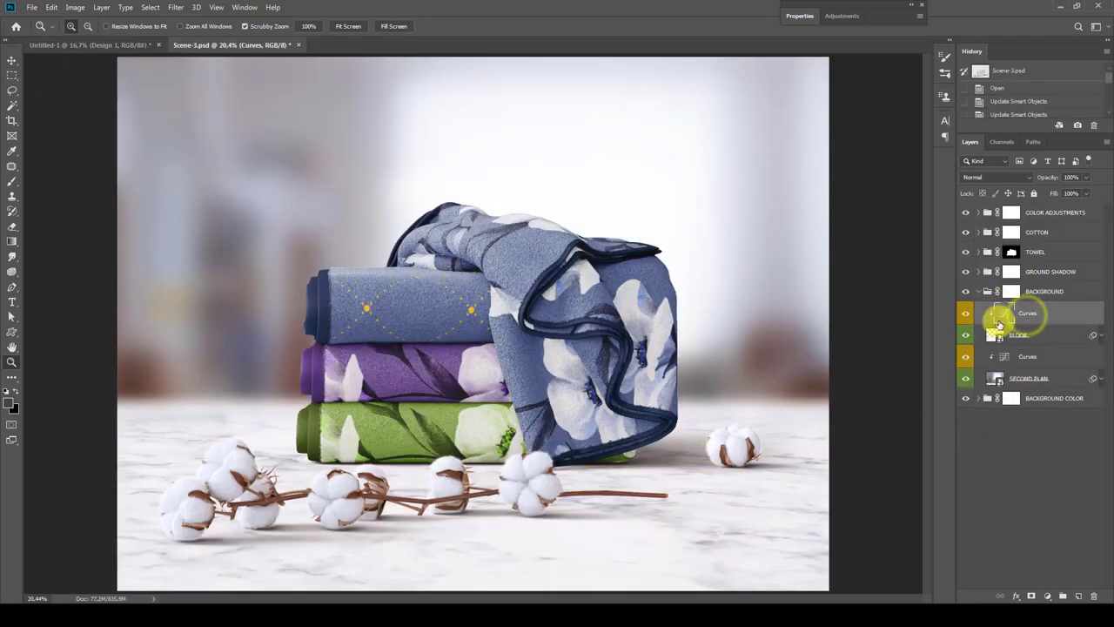
double_click(1003, 315)
left_click_drag(876, 134, 870, 134)
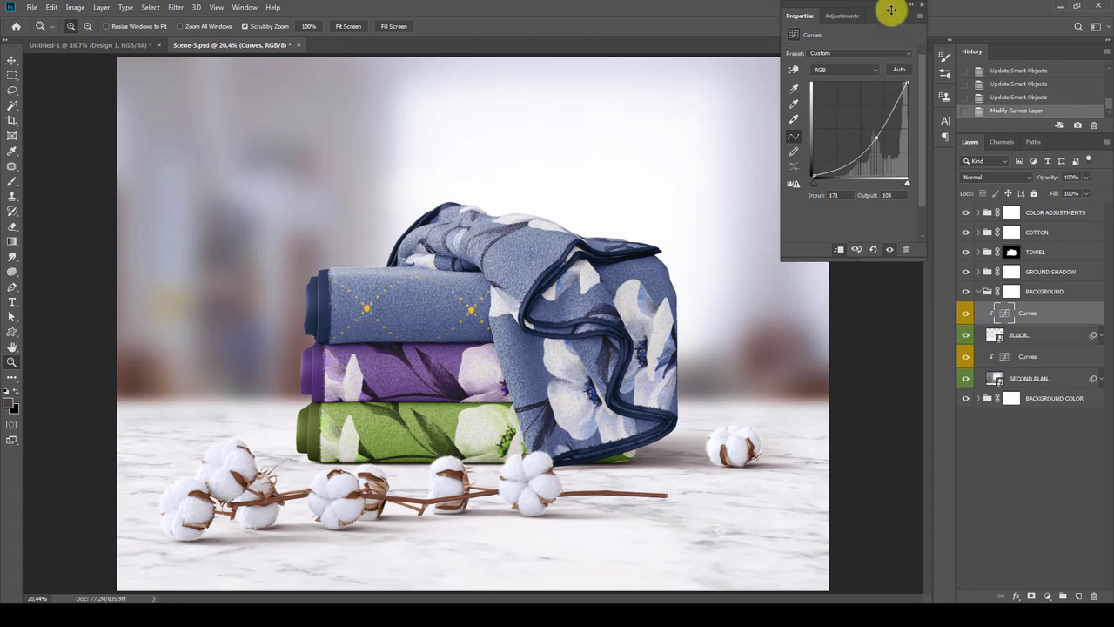
double_click(889, 14)
Lift the lower Curves points to about 79/113 and 165/232 to brighten the backdrop.
double_click(1001, 356)
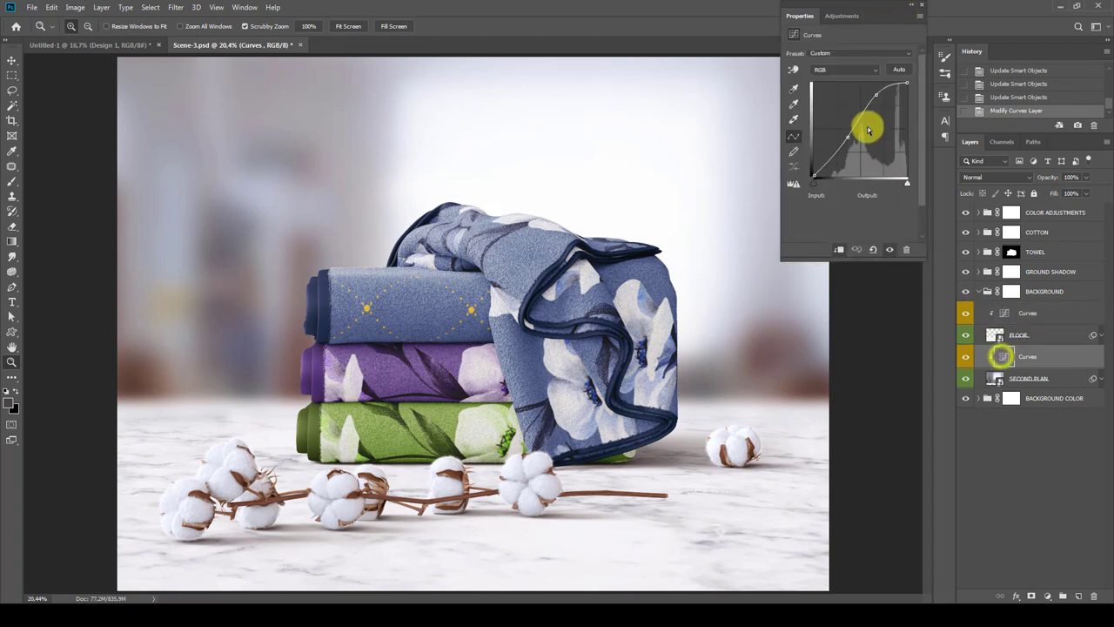
left_click_drag(866, 124, 842, 134)
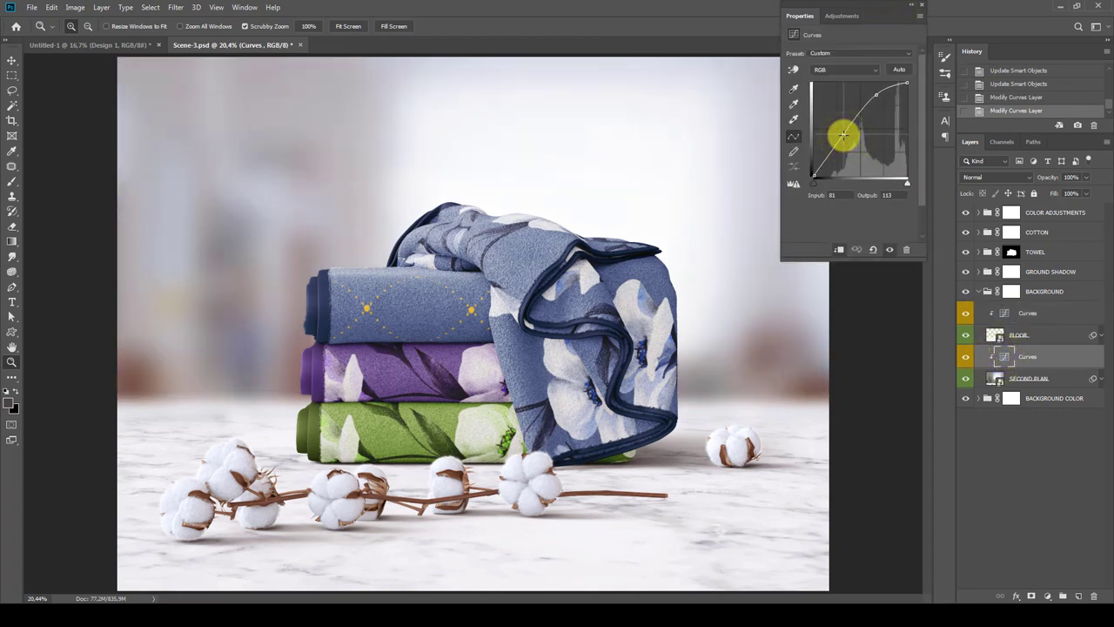
left_click_drag(875, 93, 874, 90)
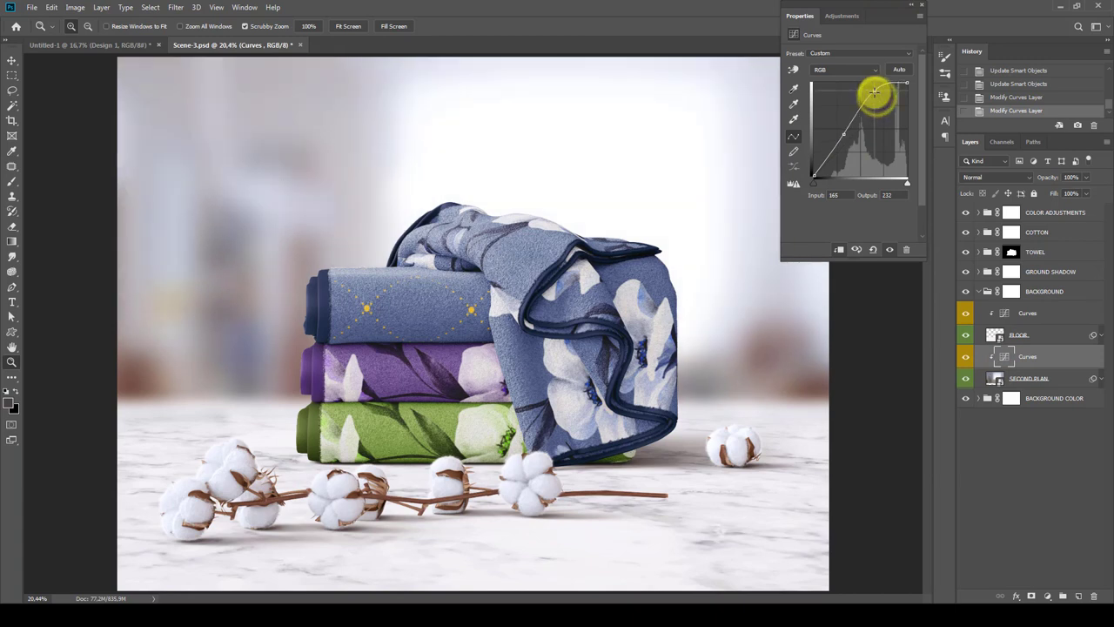
double_click(887, 15)
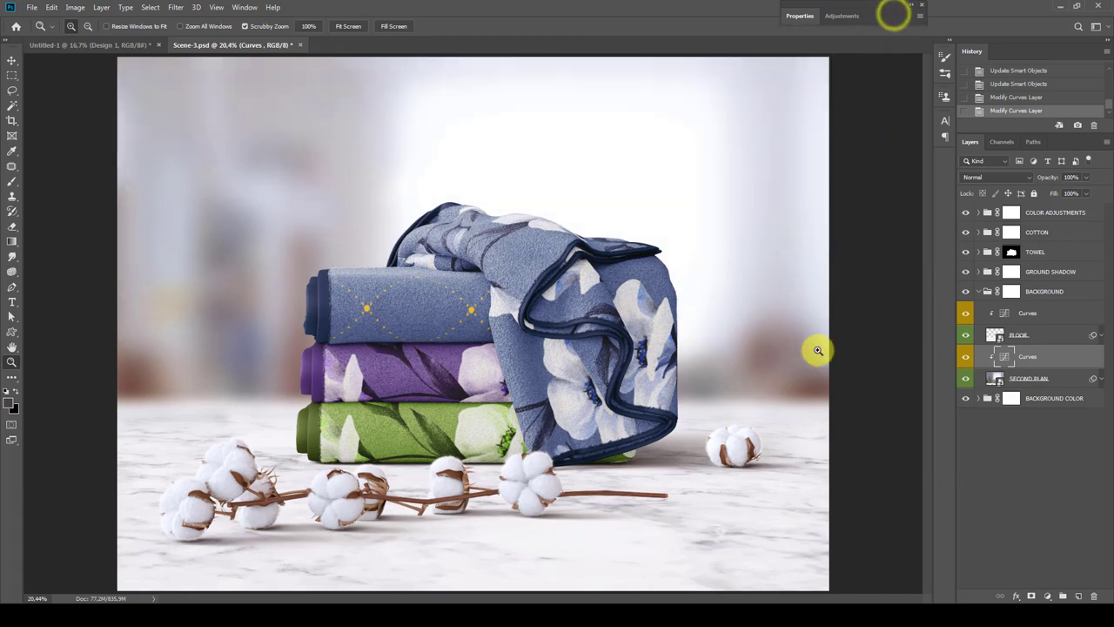
left_click(1054, 291)
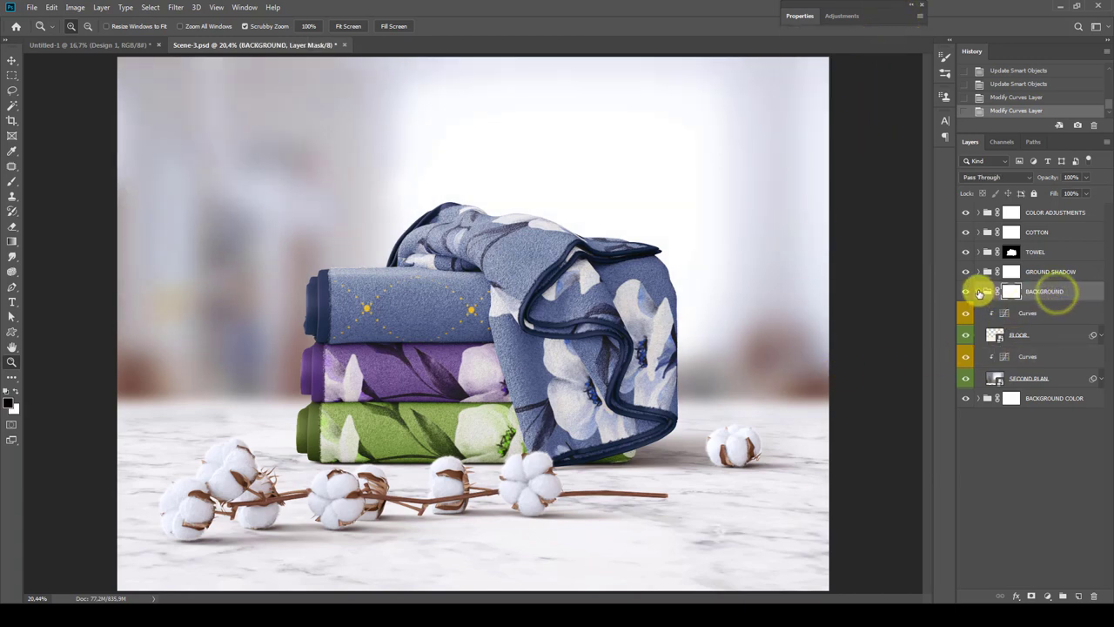
Raise the points on the TOWEL > SHADING Curves adjustment to brighten the towels.
left_click(979, 291)
left_click(1041, 252)
left_click(979, 252)
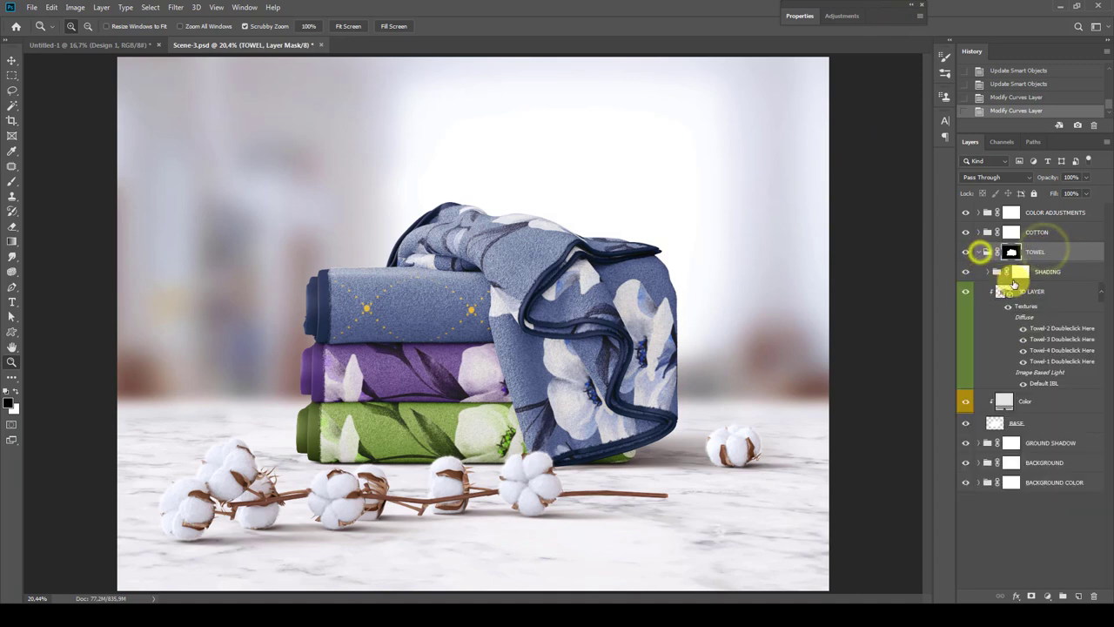
left_click(996, 272)
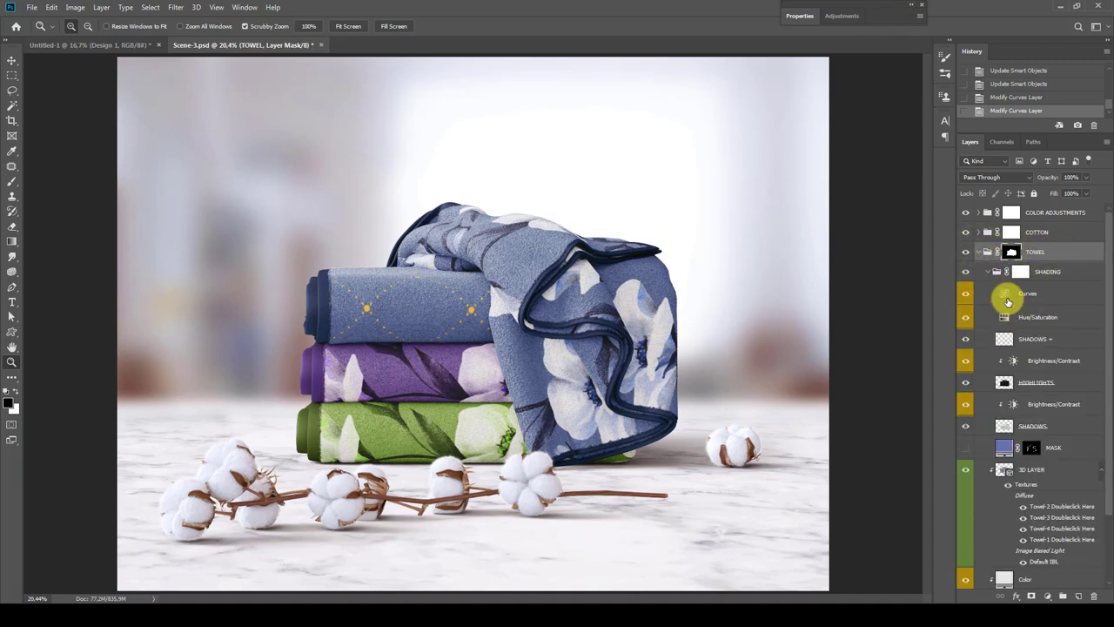
double_click(1007, 301)
left_click(843, 143)
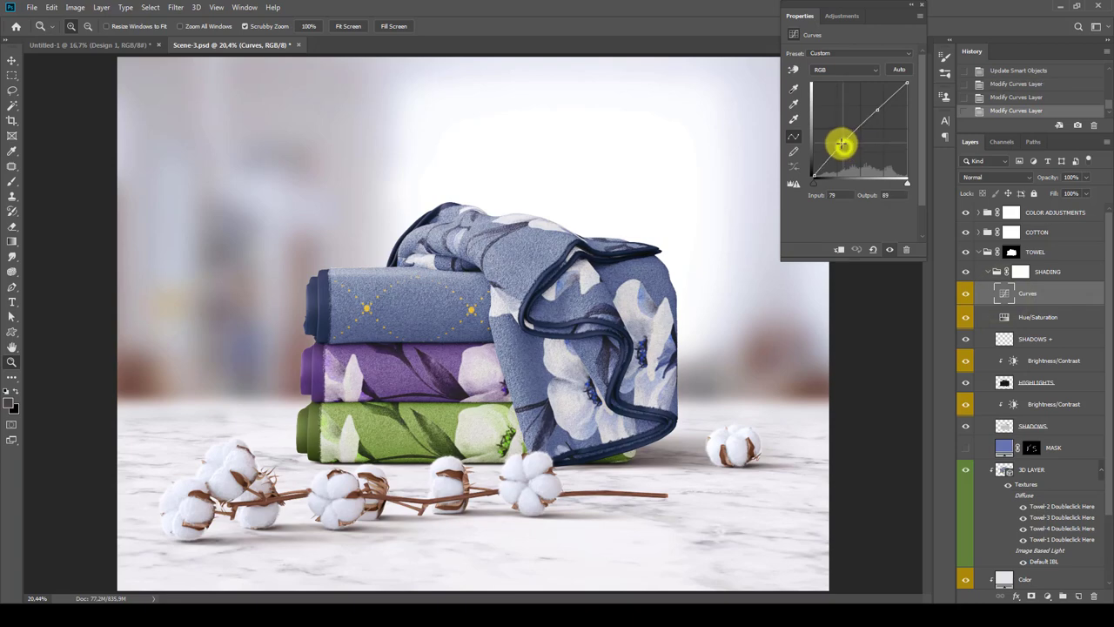
left_click_drag(842, 143, 843, 145)
left_click_drag(875, 111, 873, 106)
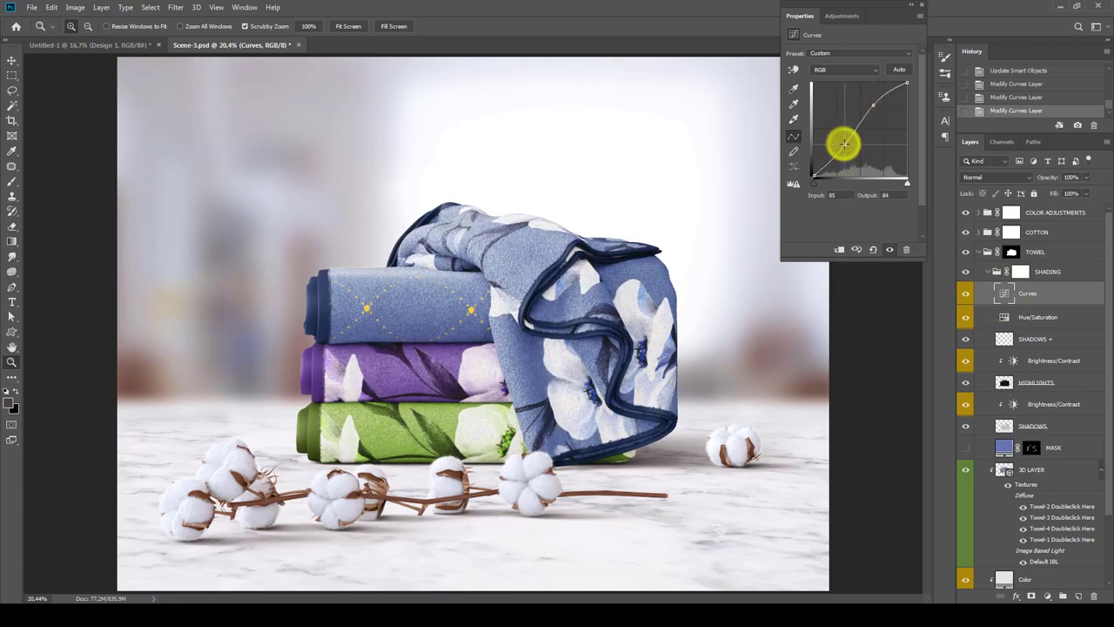
left_click_drag(844, 144, 840, 140)
Set the towels' Hue/Saturation saturation to +30.
double_click(896, 17)
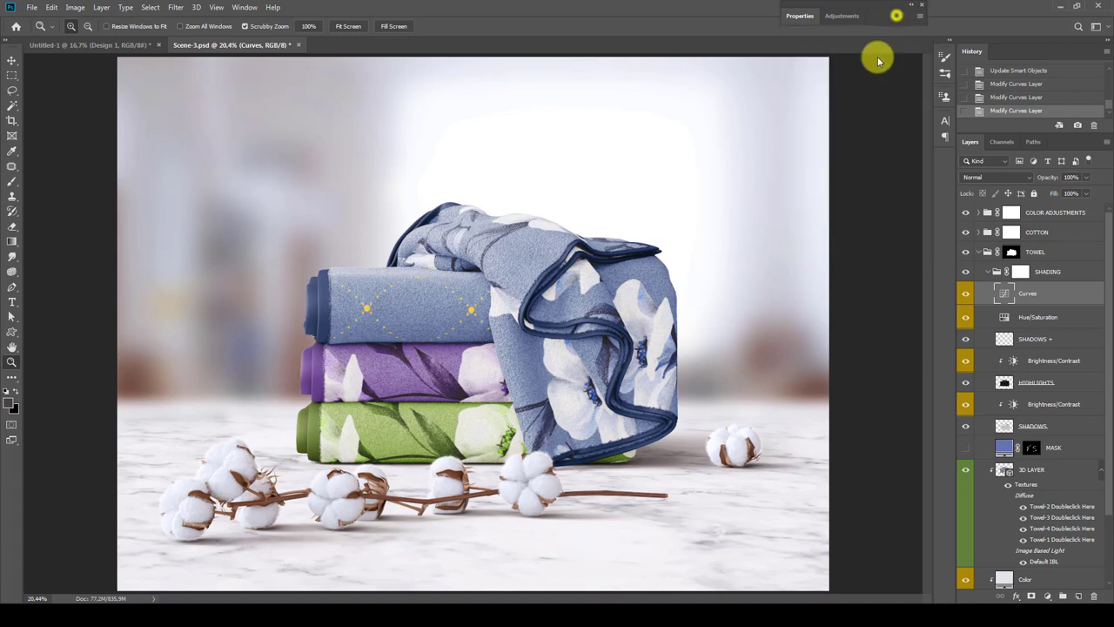
double_click(1004, 316)
left_click_drag(885, 116, 868, 122)
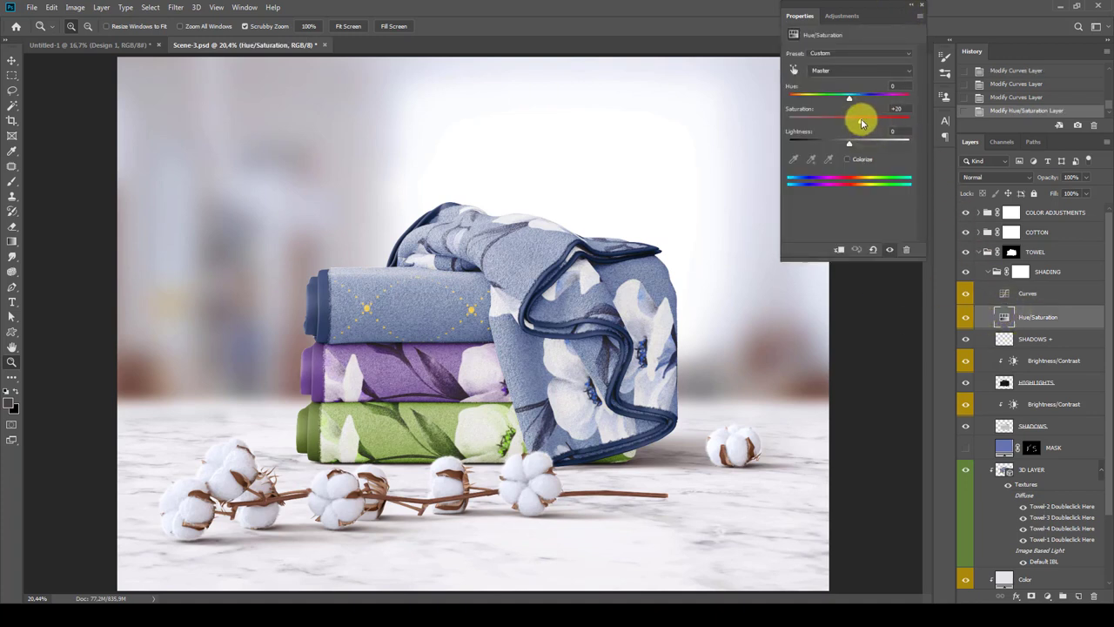
Collapse the TOWEL groups and select the COTTON layer's mask.
double_click(888, 16)
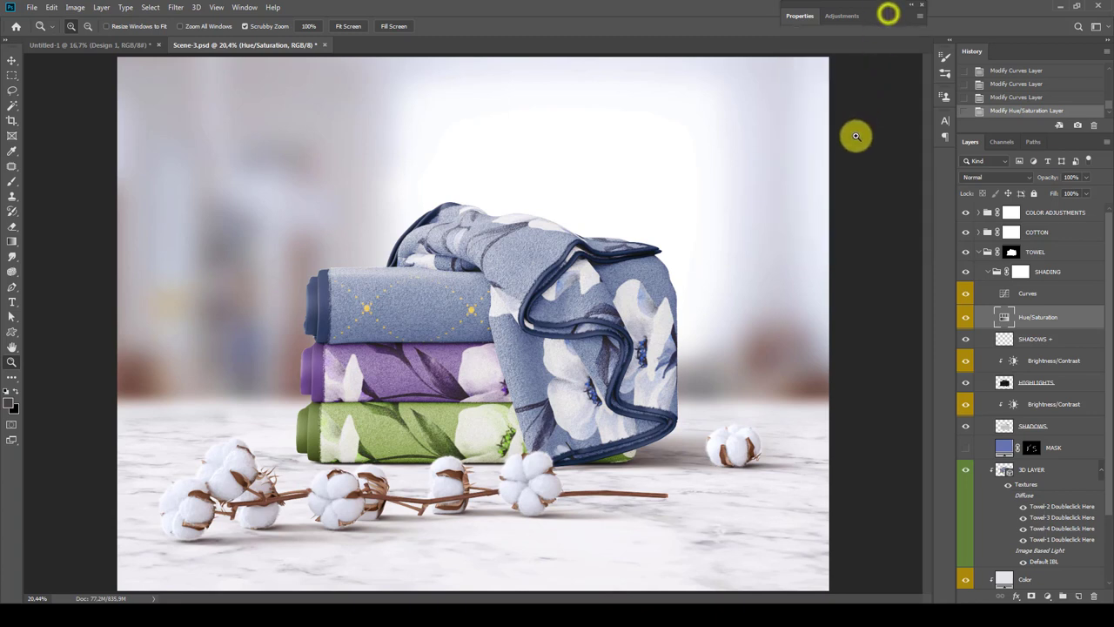
left_click(989, 272)
left_click(1040, 252)
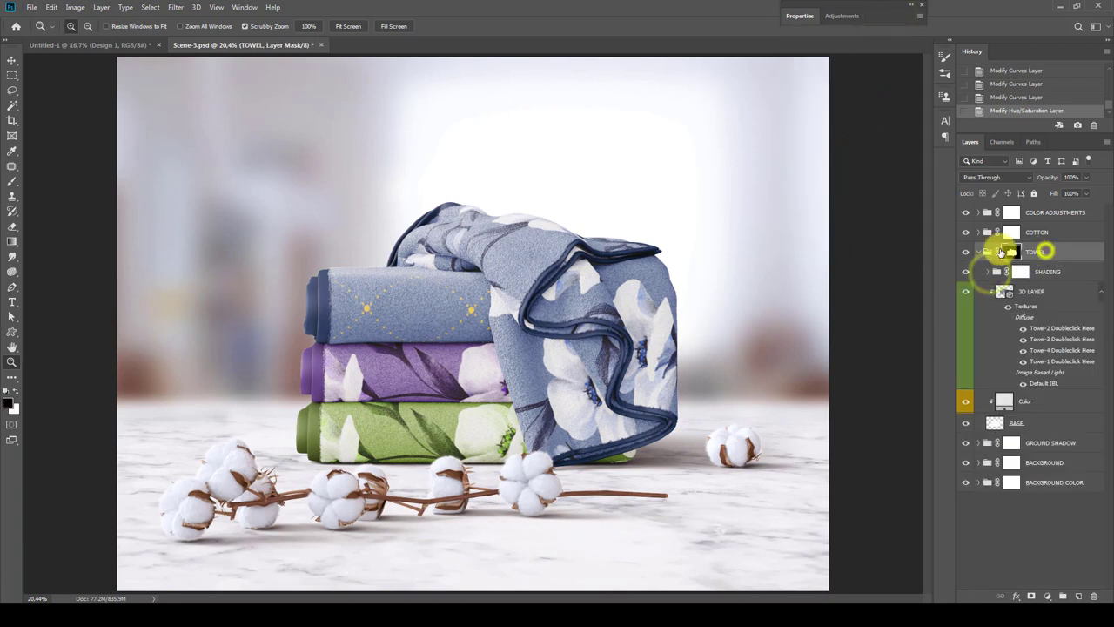
left_click(978, 251)
left_click(965, 231)
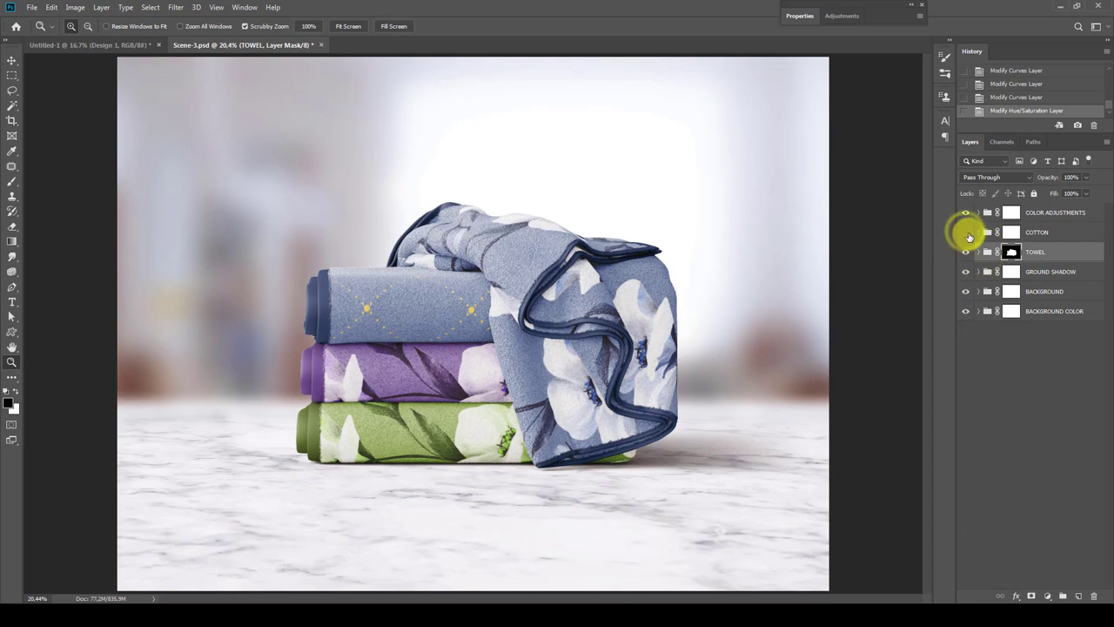
left_click(965, 233)
left_click(1010, 231)
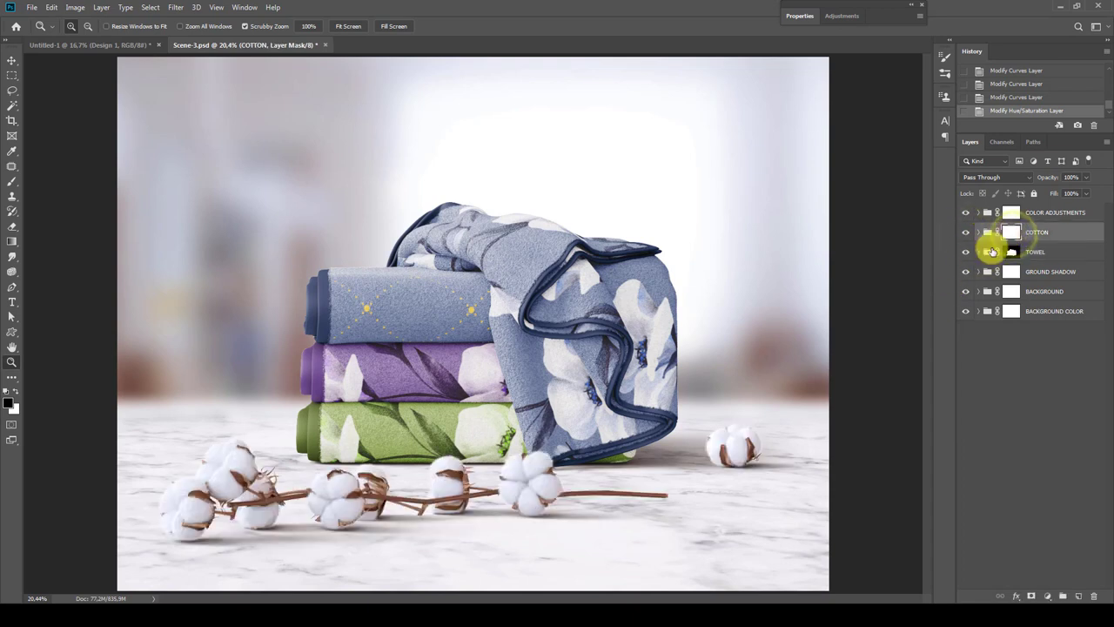
Paint white with the Brush on the COTTON mask to reveal another cotton boll.
left_click(12, 181)
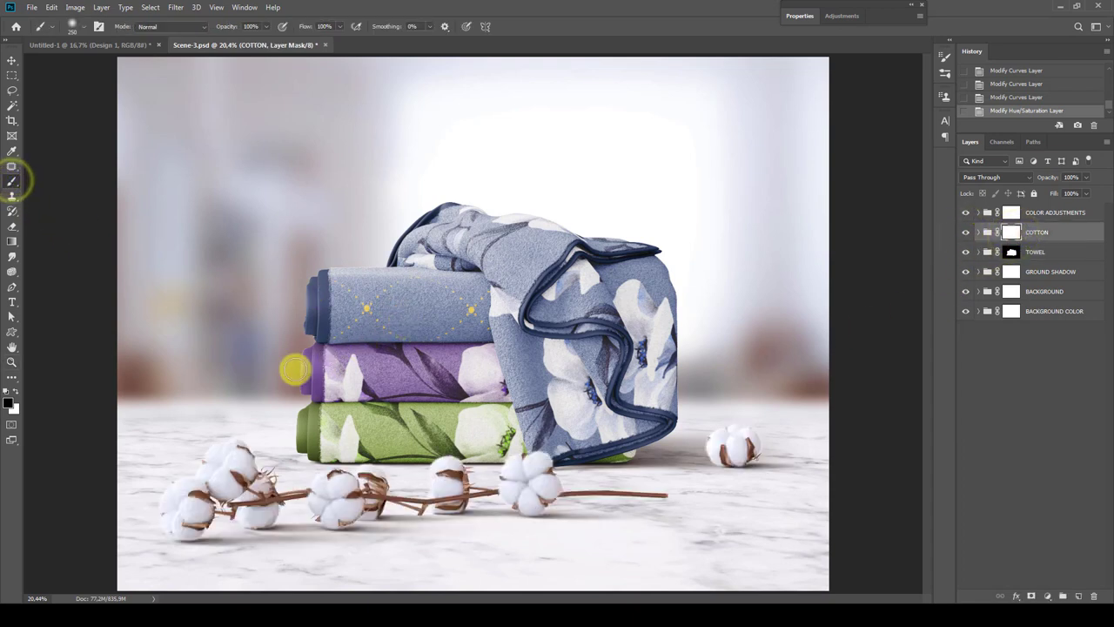
left_click(9, 401)
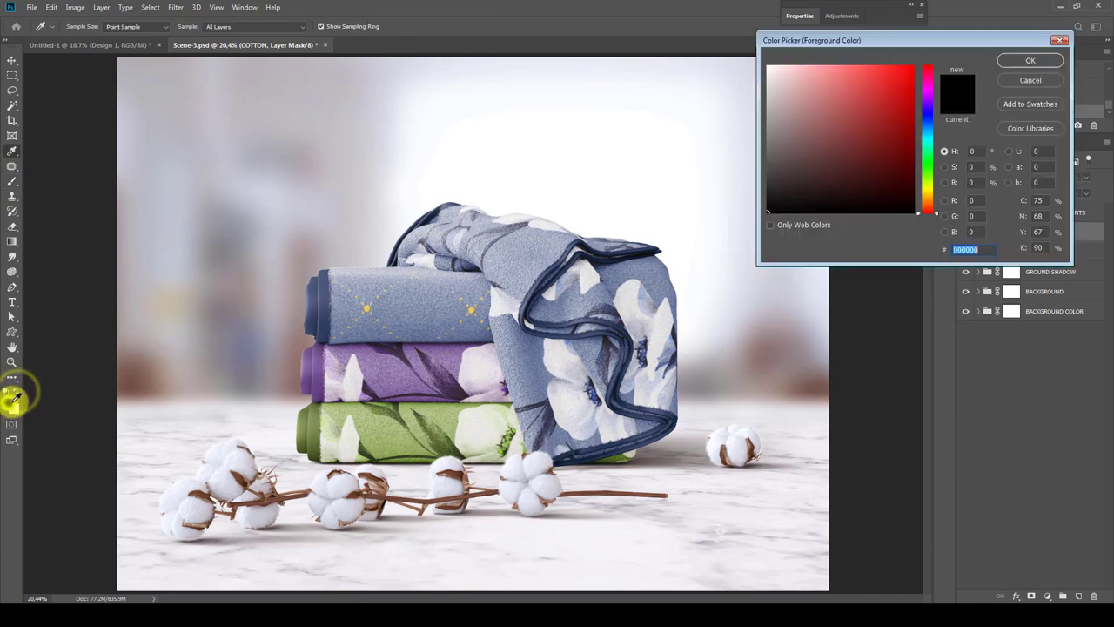
left_click(1030, 63)
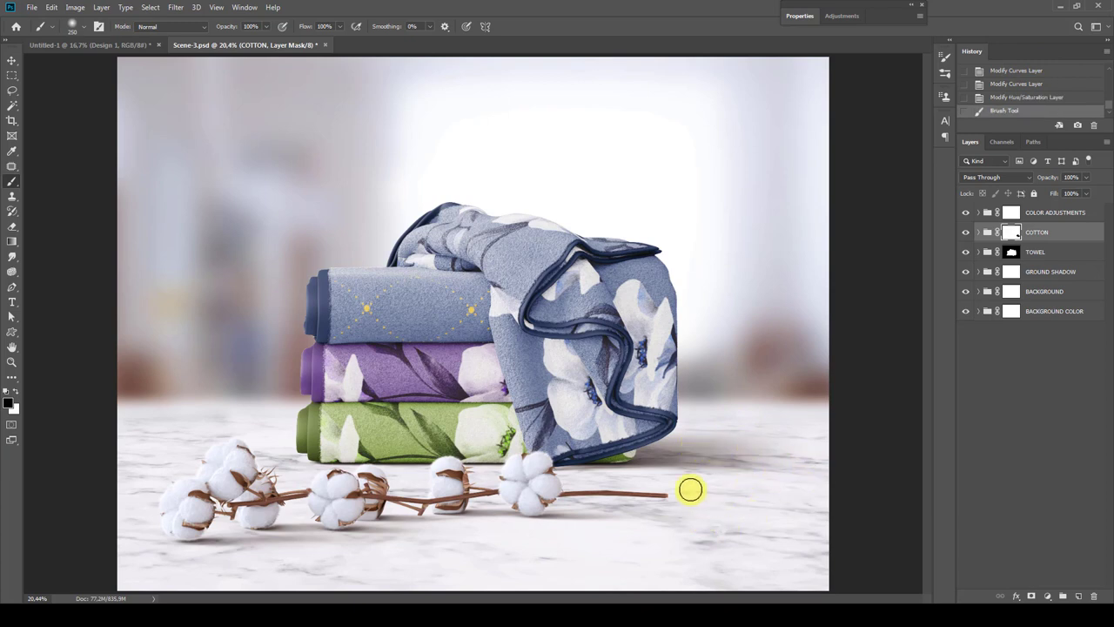
left_click(16, 394)
left_click(1015, 231)
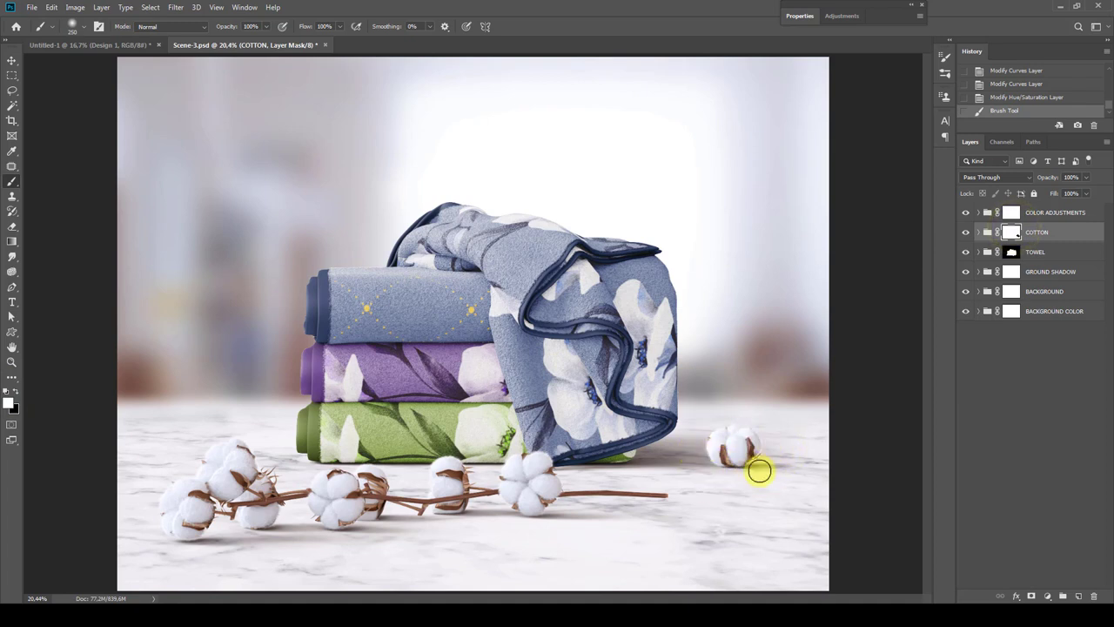
left_click(758, 470)
left_click(965, 232)
left_click(964, 232)
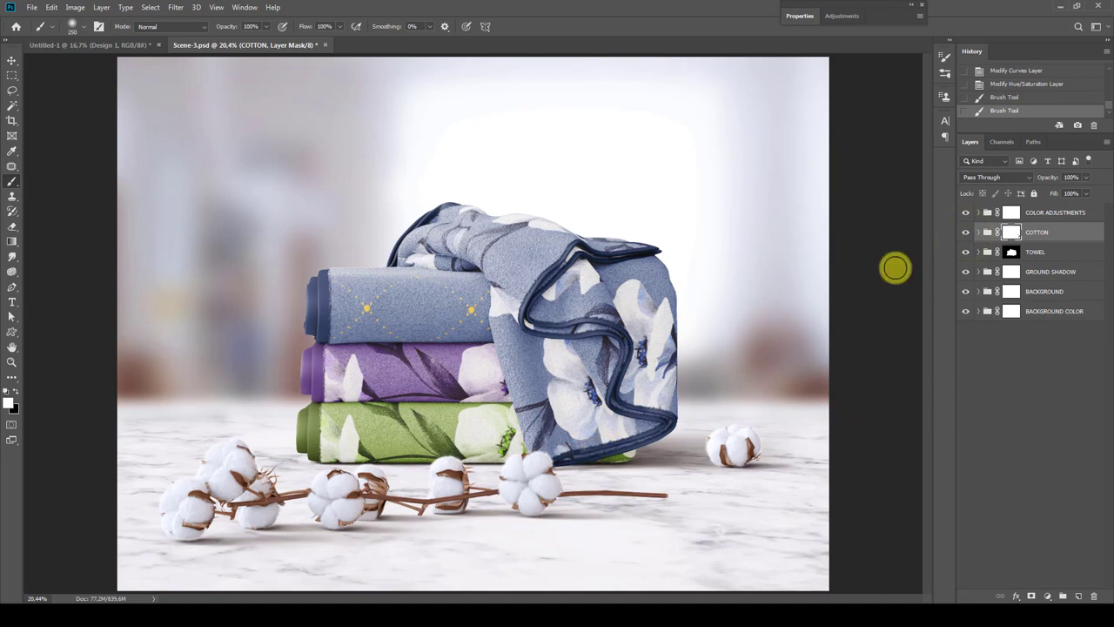
left_click(977, 212)
Turn on VIGNETTE EFFECT and set its Linear Burn inner layer to 30% opacity.
left_click(1012, 245)
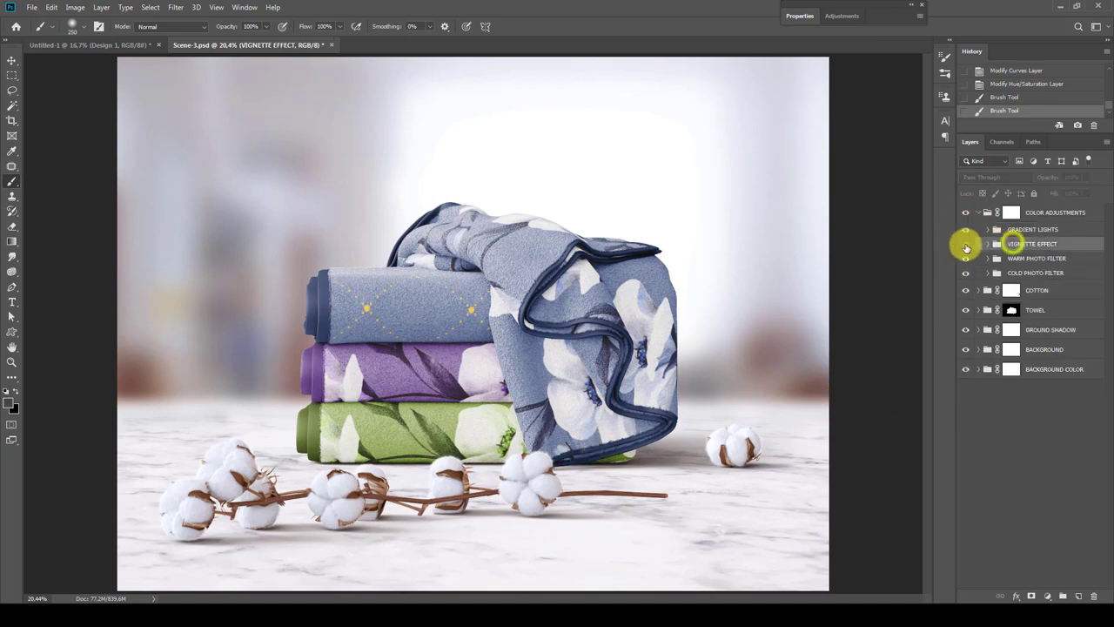
left_click(964, 243)
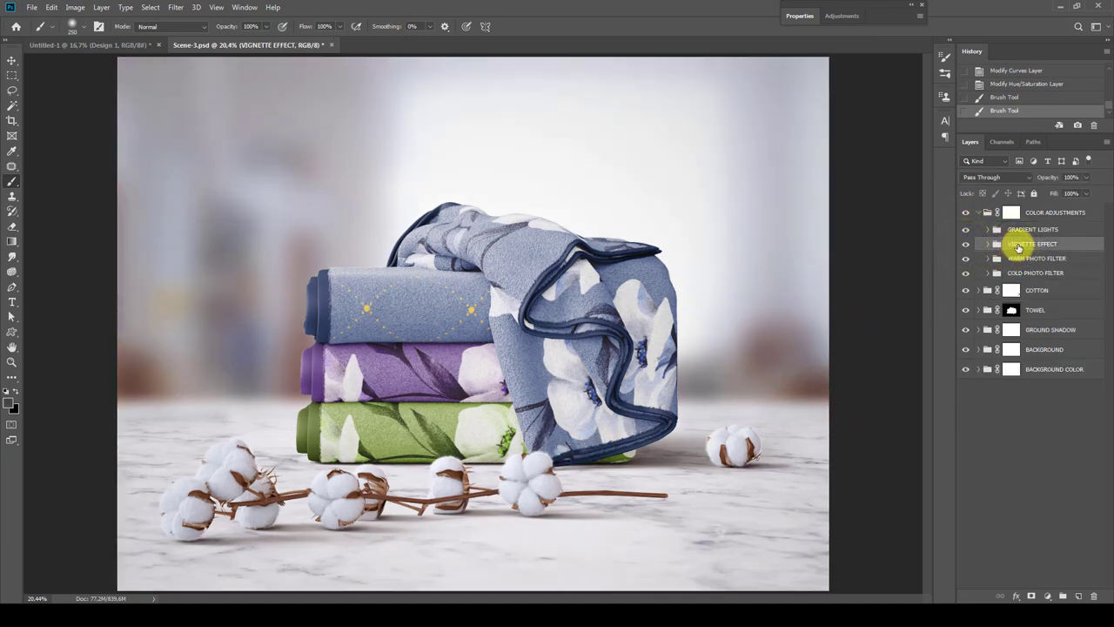
left_click(987, 244)
left_click(1032, 260)
left_click(1087, 176)
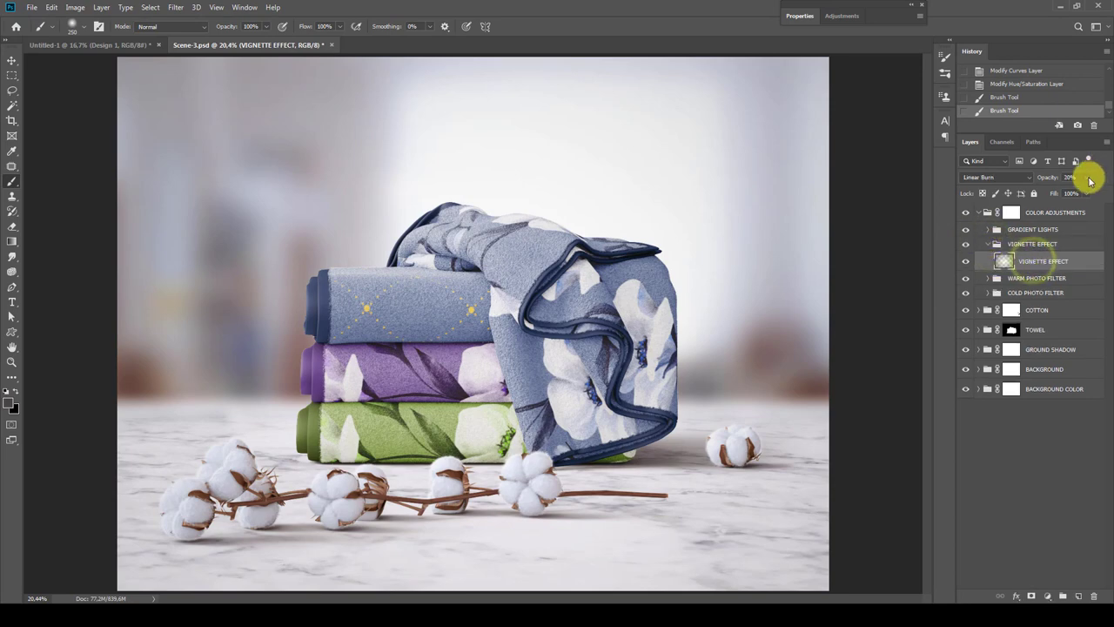
left_click_drag(1063, 192, 1070, 194)
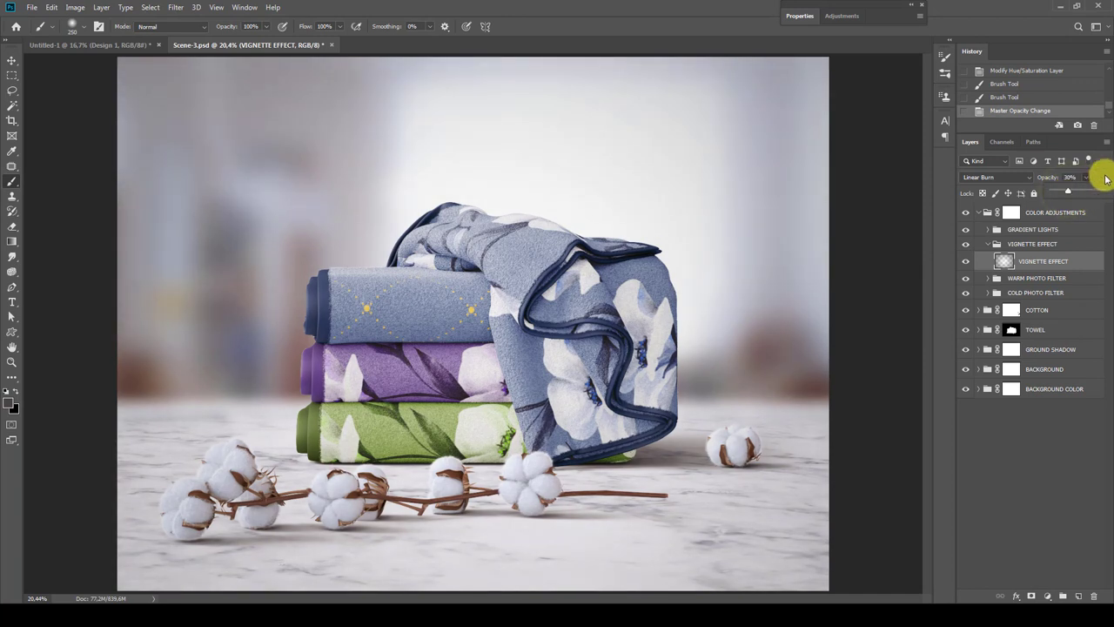
left_click(985, 214)
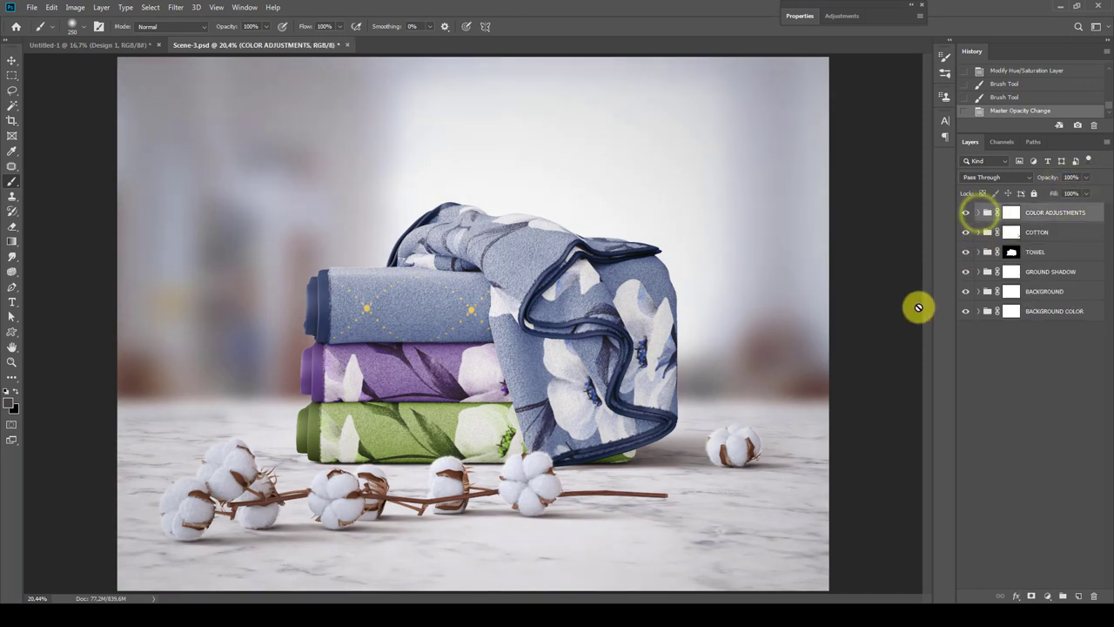
Set the BACKGROUND COLOR fill layer to white (#ffffff).
left_click(966, 290)
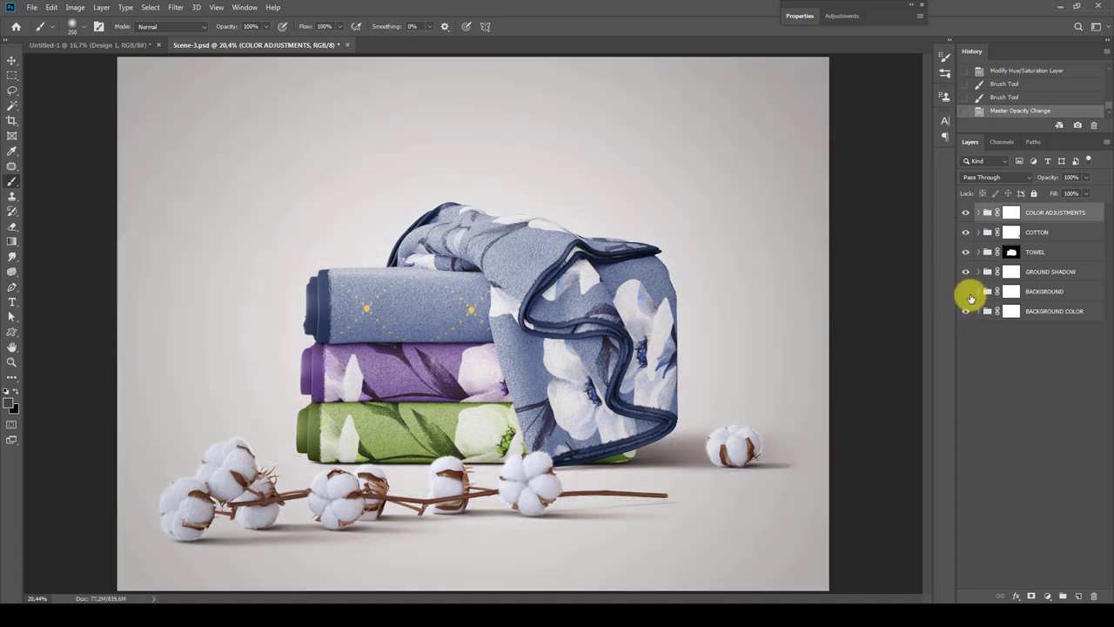
left_click(966, 212)
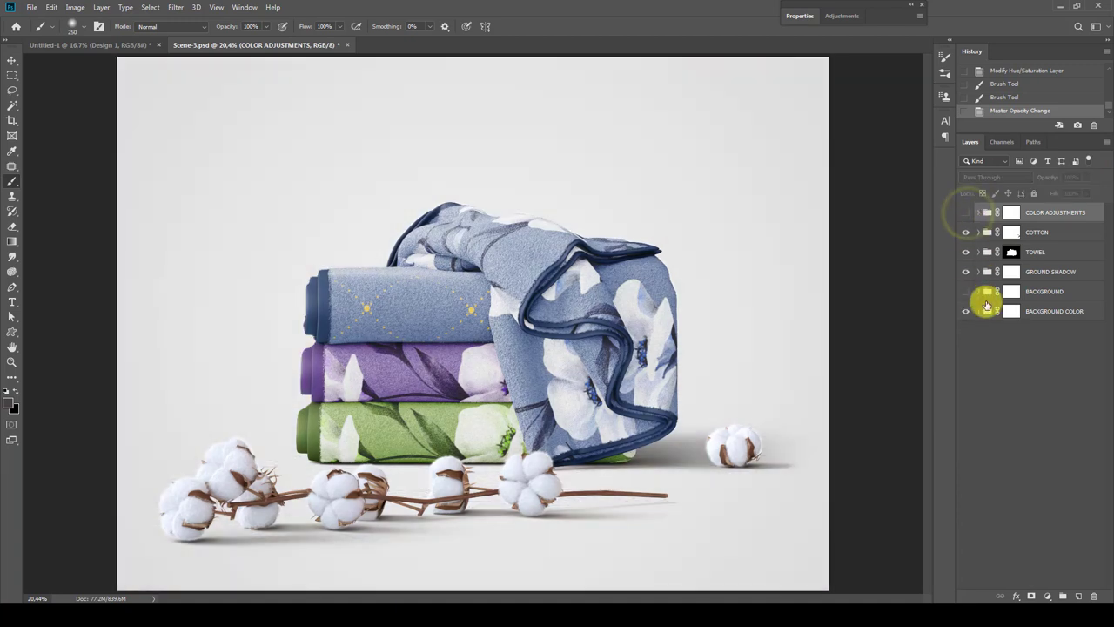
left_click(978, 312)
left_click(965, 330)
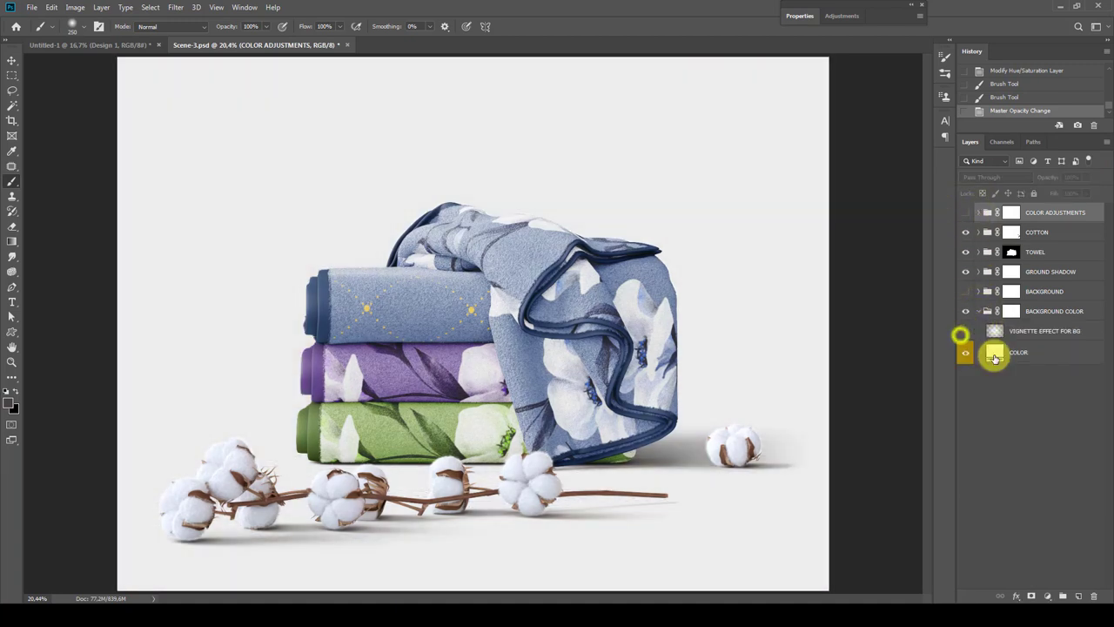
left_click(994, 353)
double_click(993, 353)
left_click(813, 156)
left_click(768, 67)
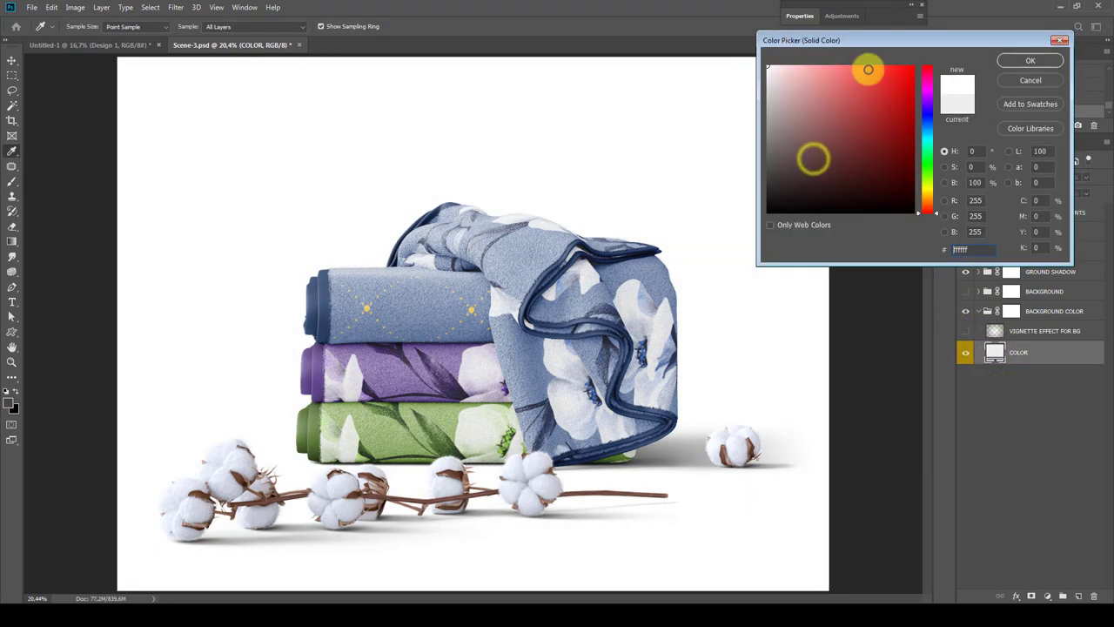
left_click(1029, 61)
key("b")
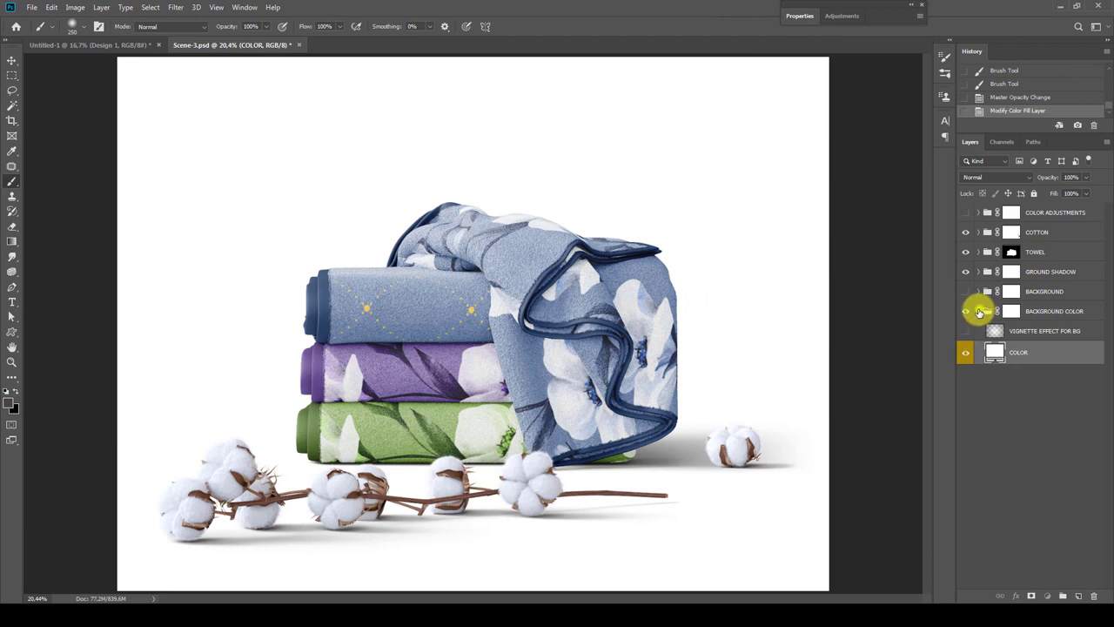
Turn the blurred room and marble backdrop back on behind the towels.
left_click(978, 311)
left_click(965, 291)
left_click(965, 291)
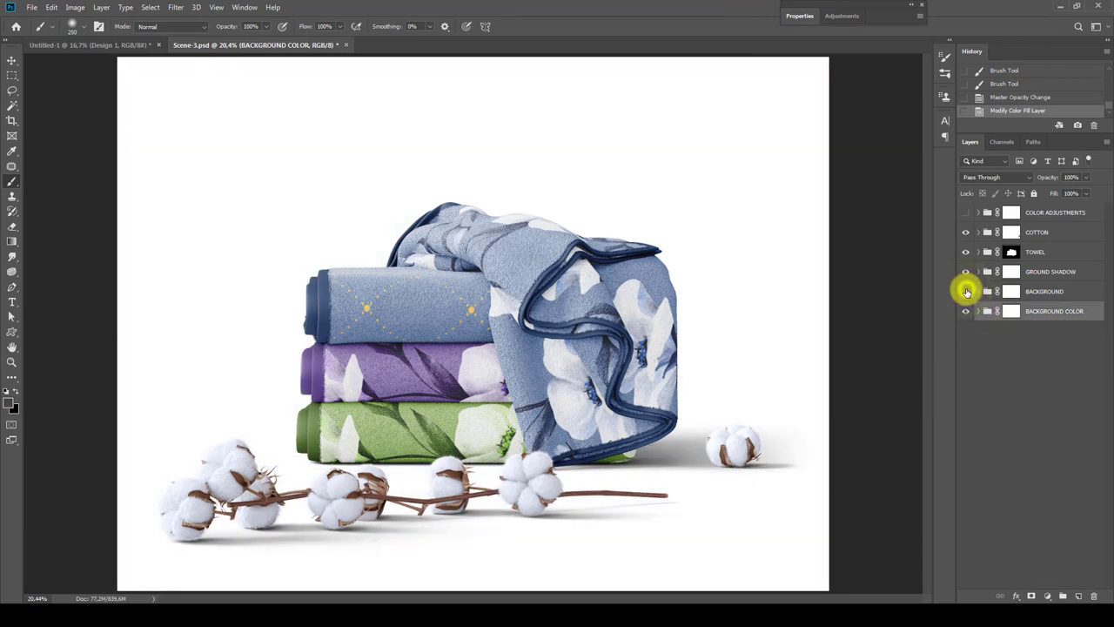
left_click(966, 291)
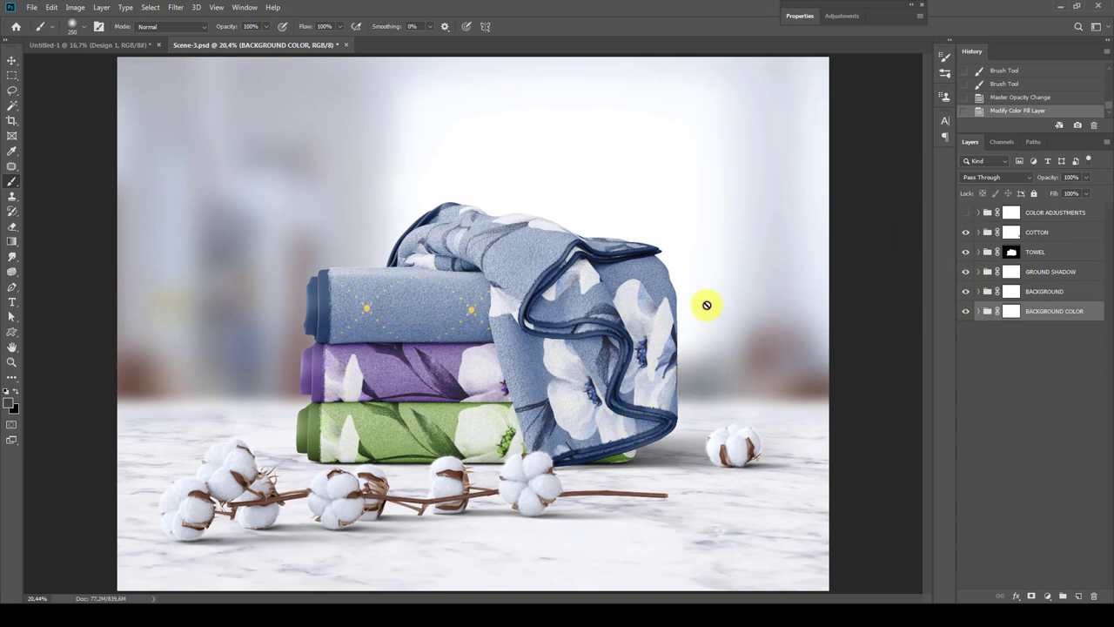
left_click(13, 77)
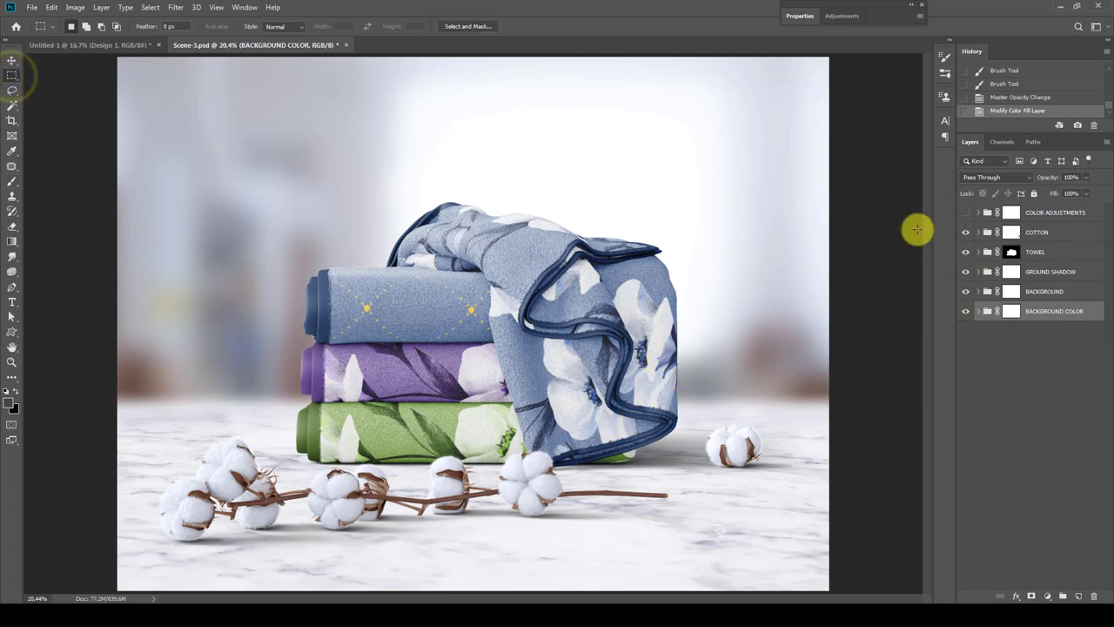
Show the COLOR ADJUSTMENTS toning and zoom to 100% on the draped towel and cotton.
left_click(965, 212)
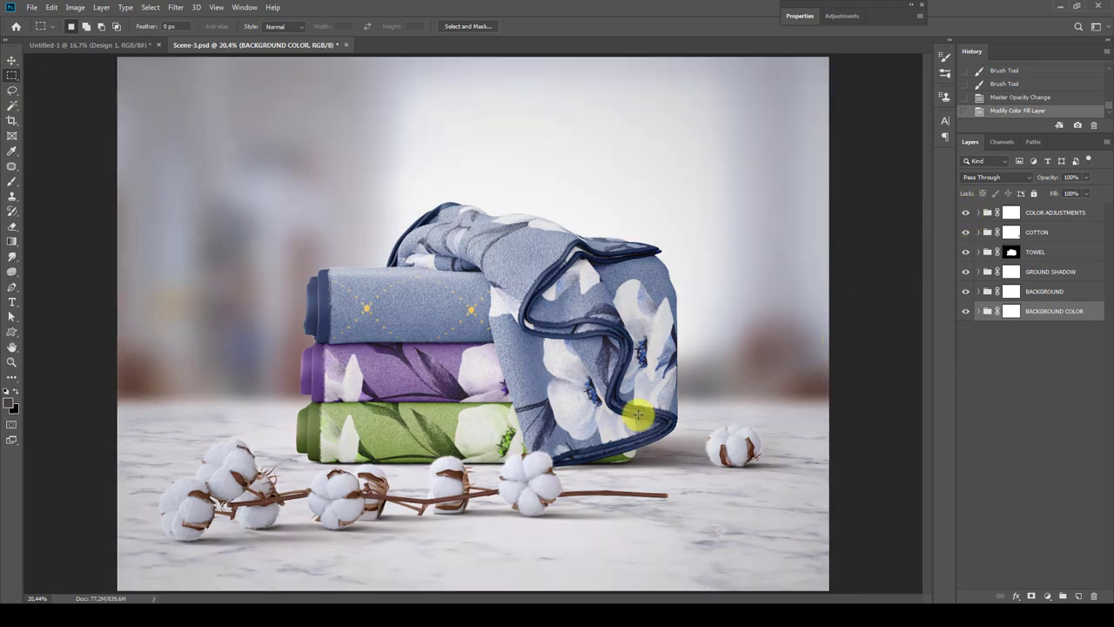
key("z")
right_click(614, 348)
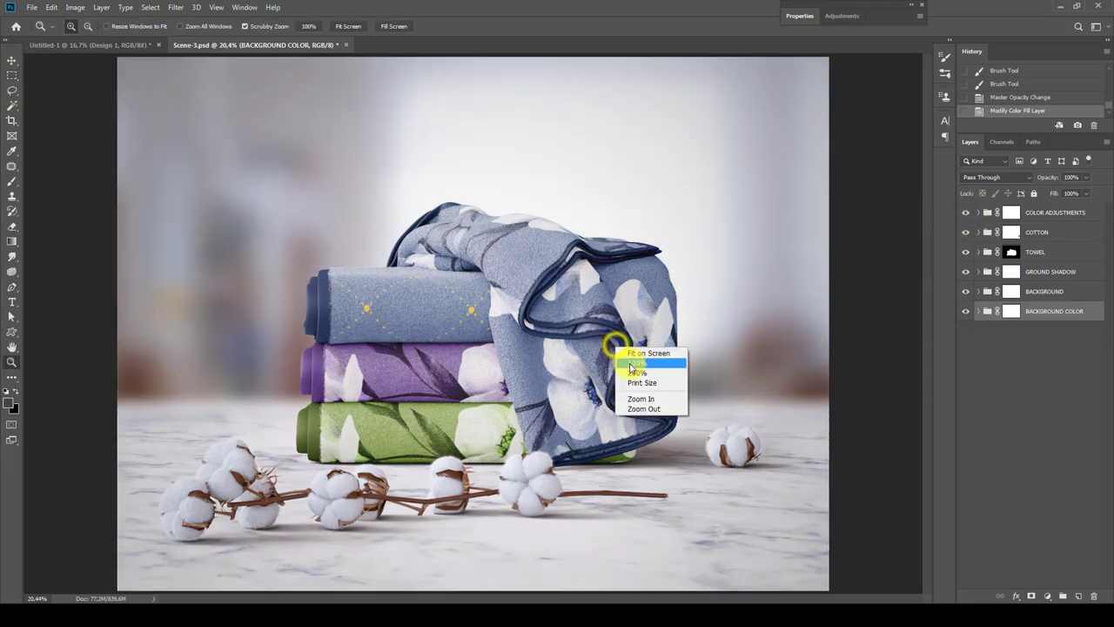
left_click(622, 347)
left_click(614, 399)
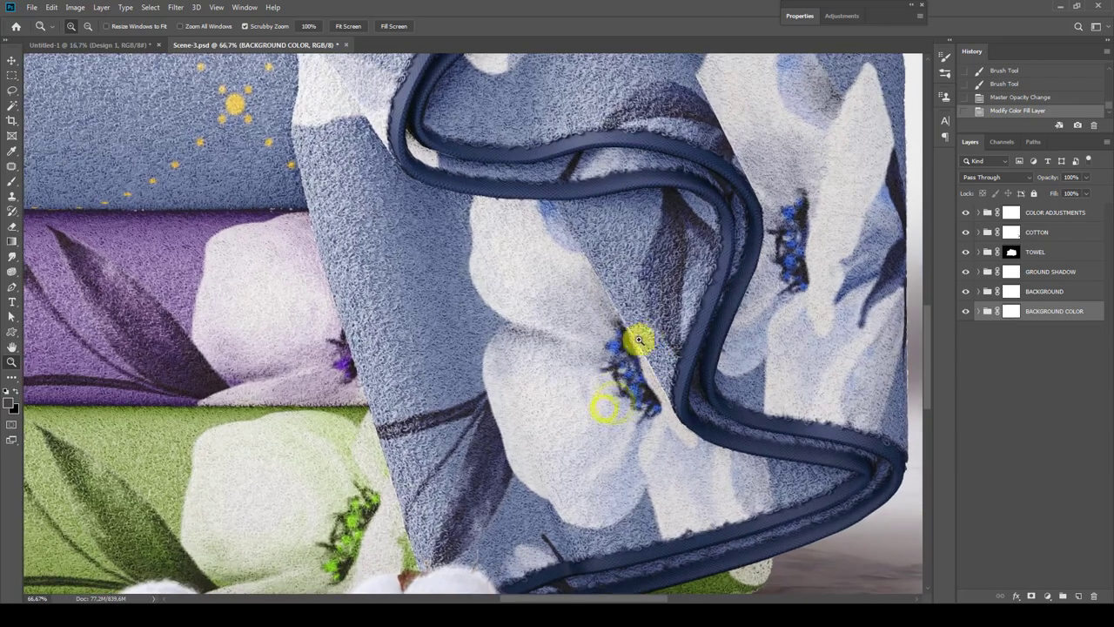
left_click_drag(536, 502, 597, 391)
left_click(461, 352)
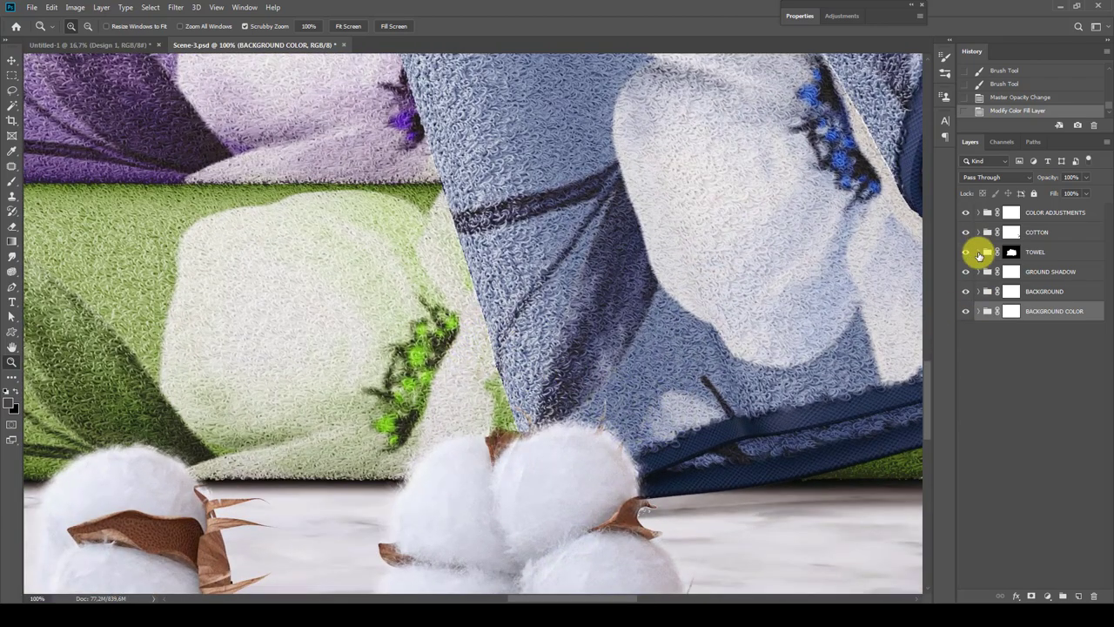
Select the TOWEL group's 3D LAYER and bring up its context menu.
left_click(978, 253)
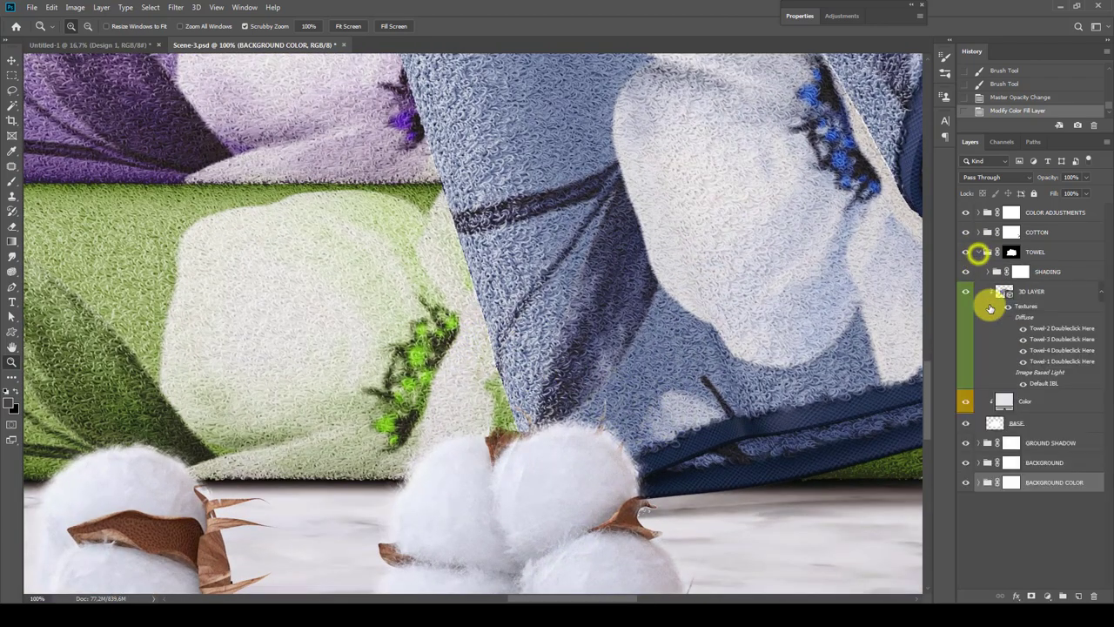
left_click(1031, 291)
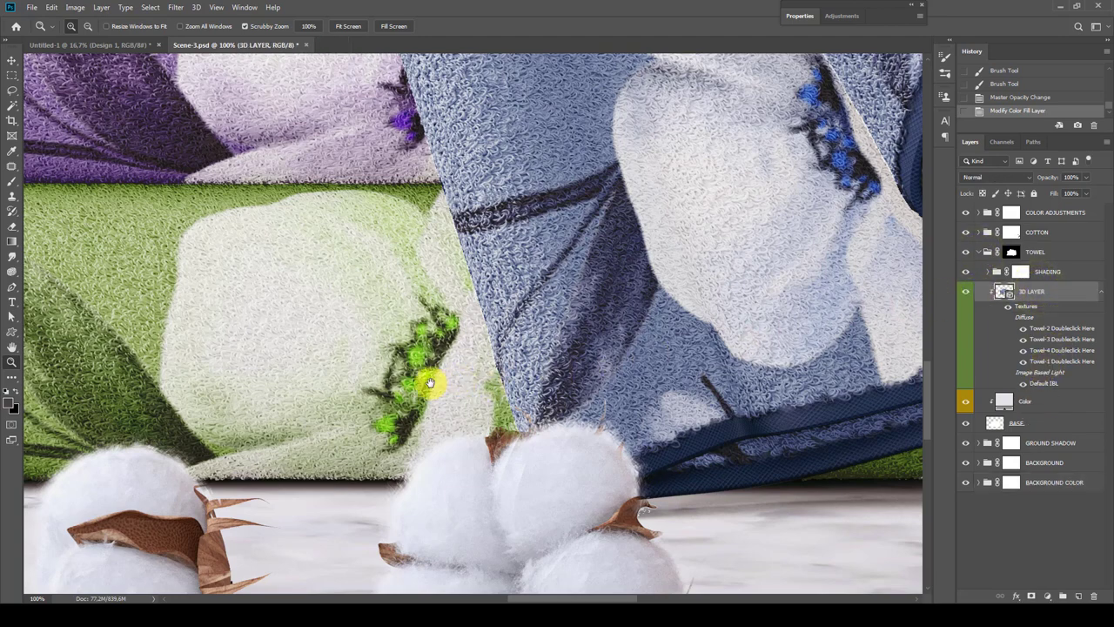
mouse_move(430, 382)
left_mouse_down()
mouse_move(683, 396)
mouse_move(574, 372)
left_mouse_up()
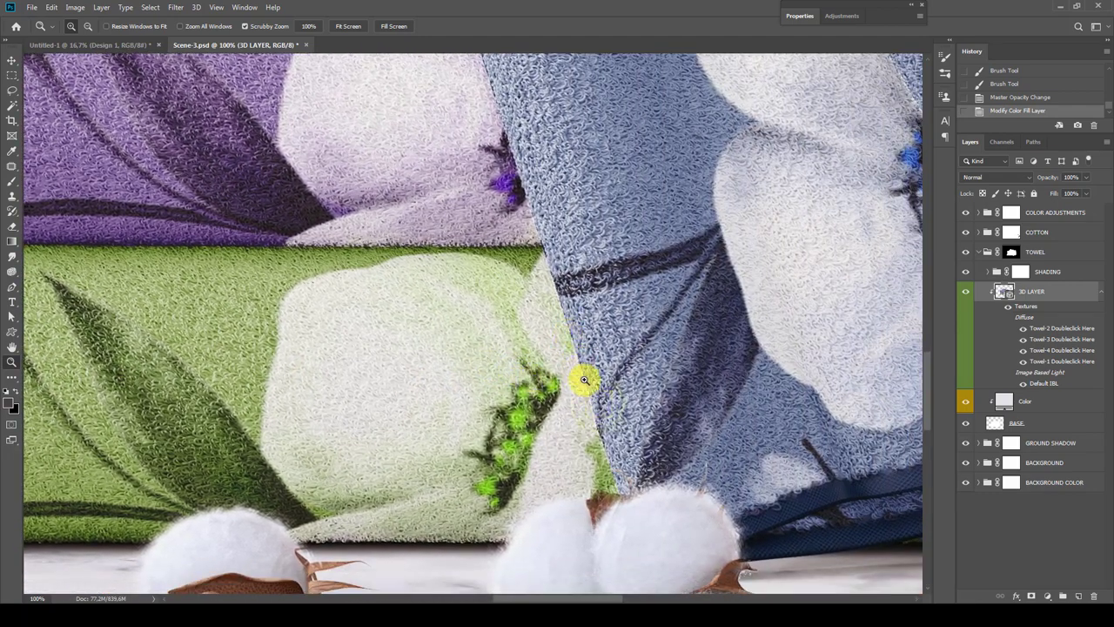
right_click(1036, 291)
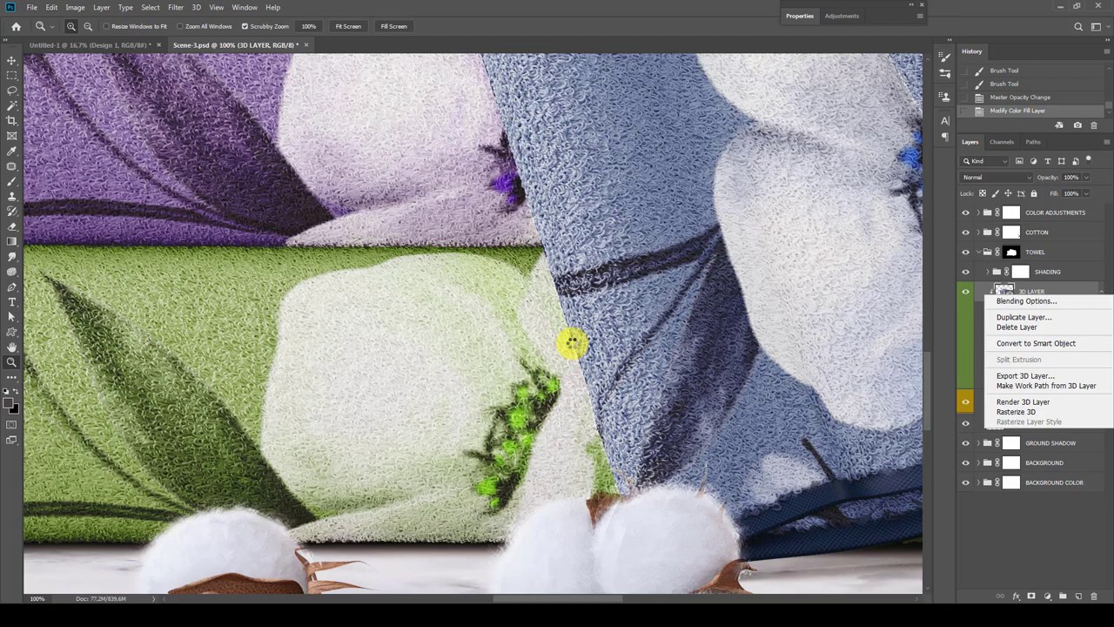
Render the towels' 3D layer and inspect the folded towel trim at 100%.
key("ctrl+alt+shift+r")
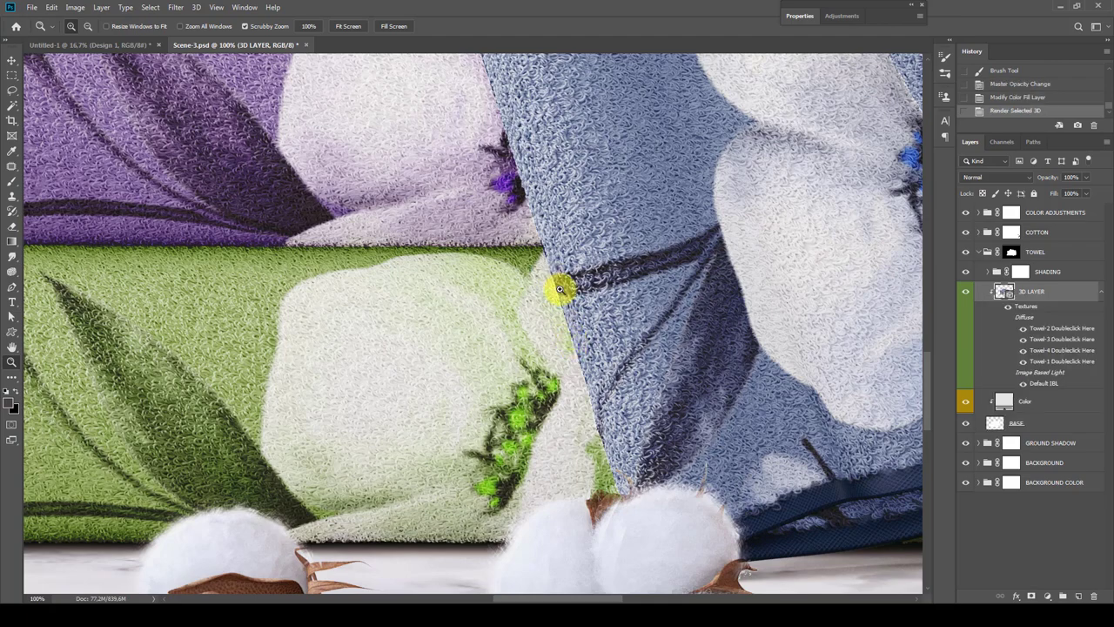
mouse_move(564, 279)
left_mouse_down()
mouse_move(530, 441)
mouse_move(472, 415)
left_mouse_up()
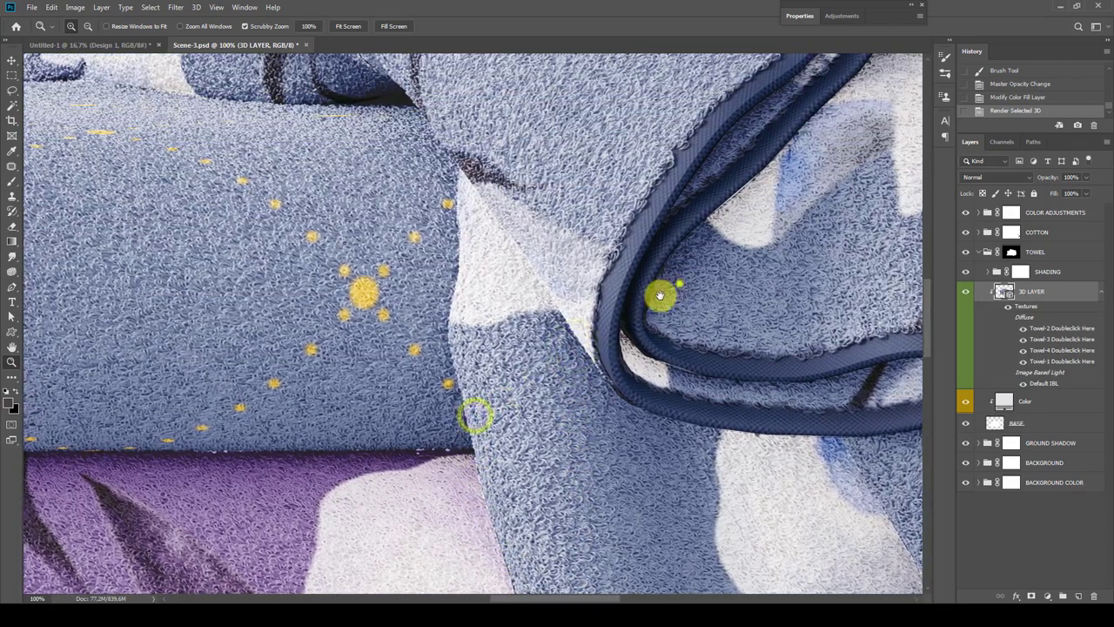
left_click_drag(659, 293, 421, 444)
left_click_drag(588, 393, 621, 372)
right_click(638, 329)
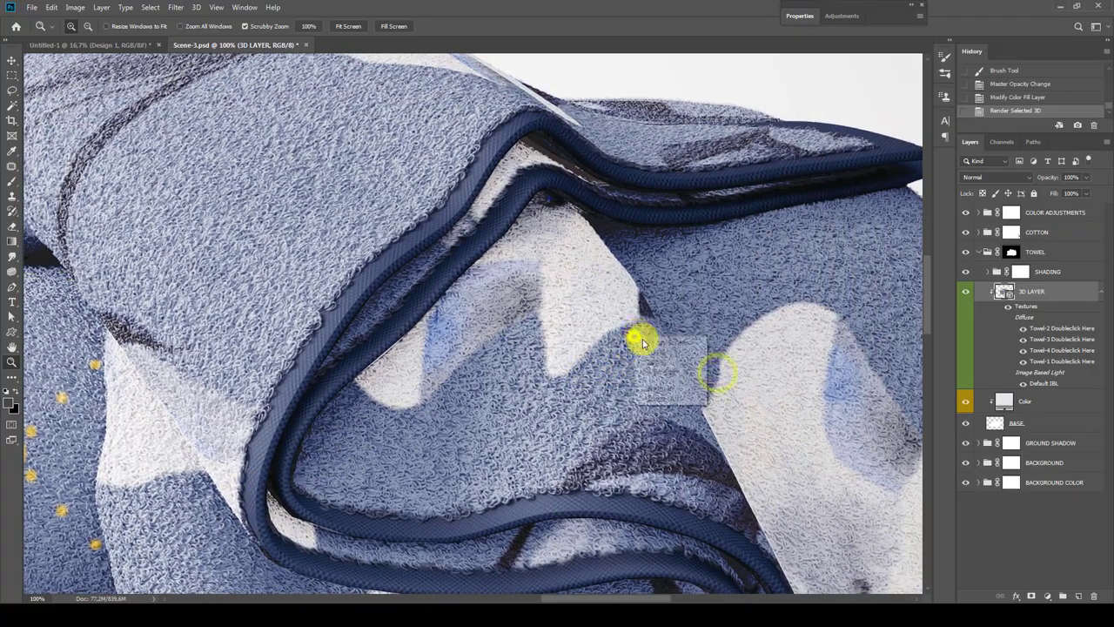
left_click(666, 333)
right_click(662, 361)
left_click(675, 366)
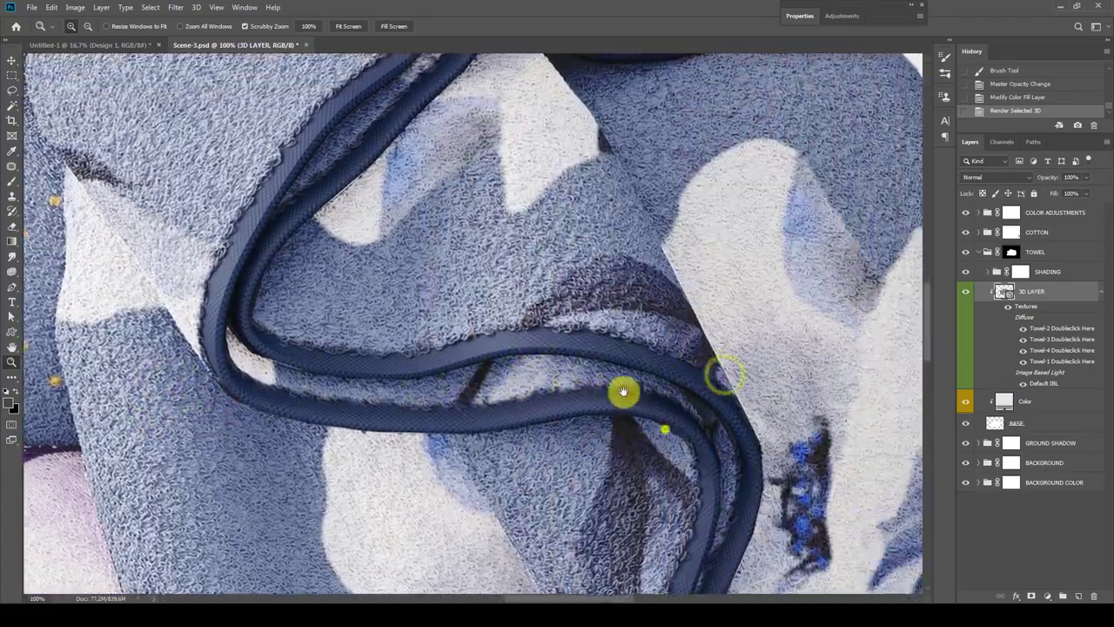
Pan across the cotton bolls and green, purple and blue towels to check the render.
left_click_drag(664, 365, 586, 430)
mouse_move(589, 477)
left_mouse_down()
mouse_move(584, 328)
mouse_move(604, 383)
left_mouse_up()
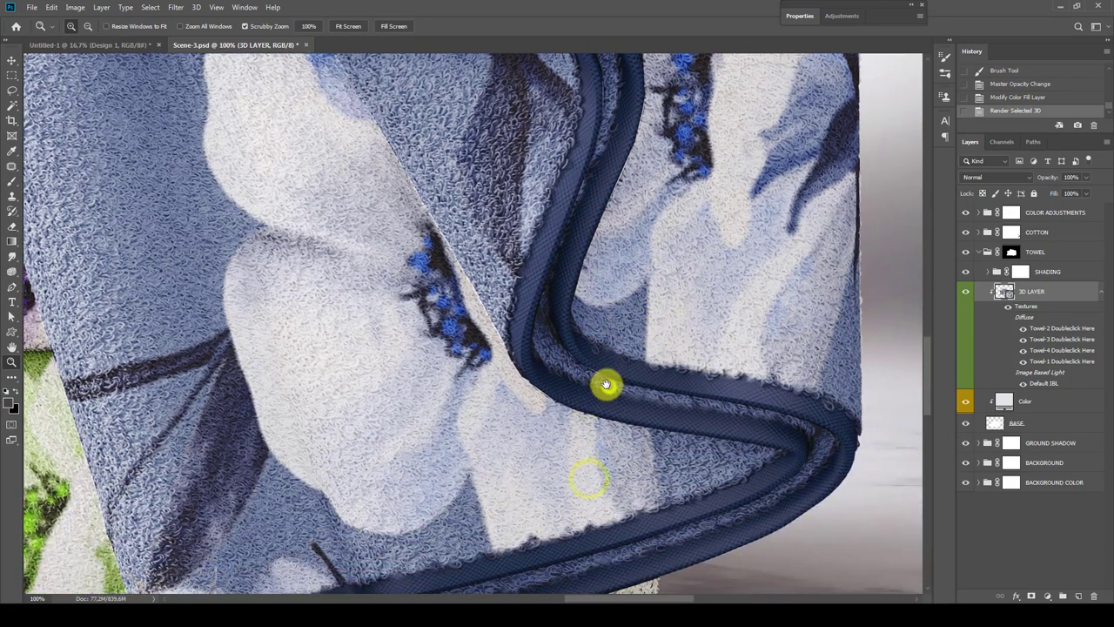
left_click_drag(613, 486, 621, 346)
left_click_drag(489, 441, 619, 430)
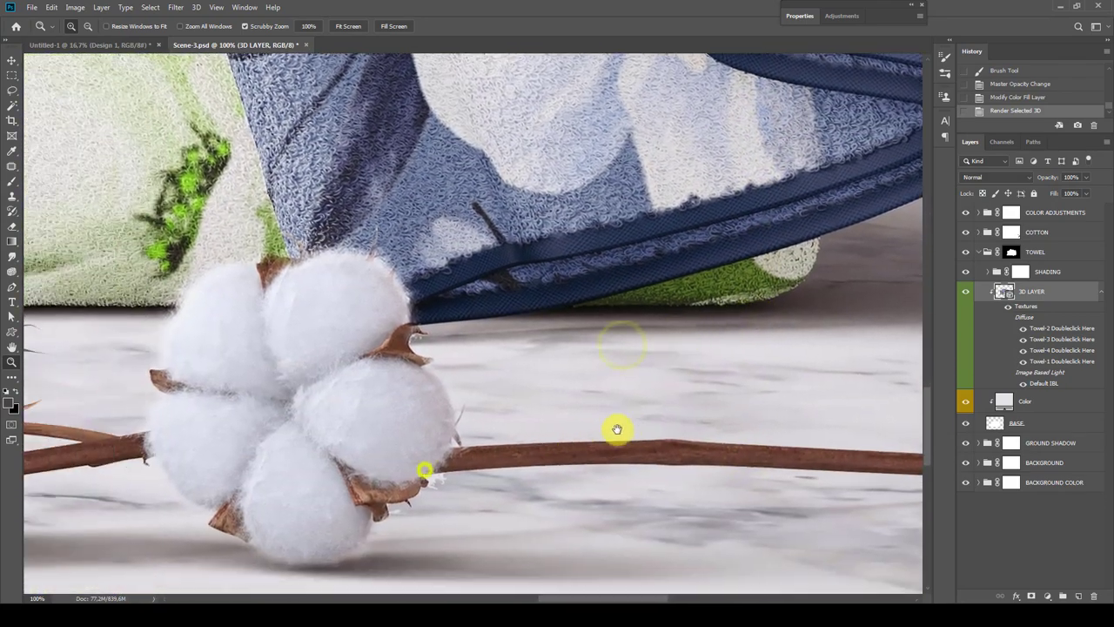
left_click_drag(423, 467, 654, 398)
mouse_move(397, 447)
left_mouse_down()
mouse_move(462, 447)
mouse_move(472, 463)
left_mouse_up()
left_click_drag(339, 309, 739, 423)
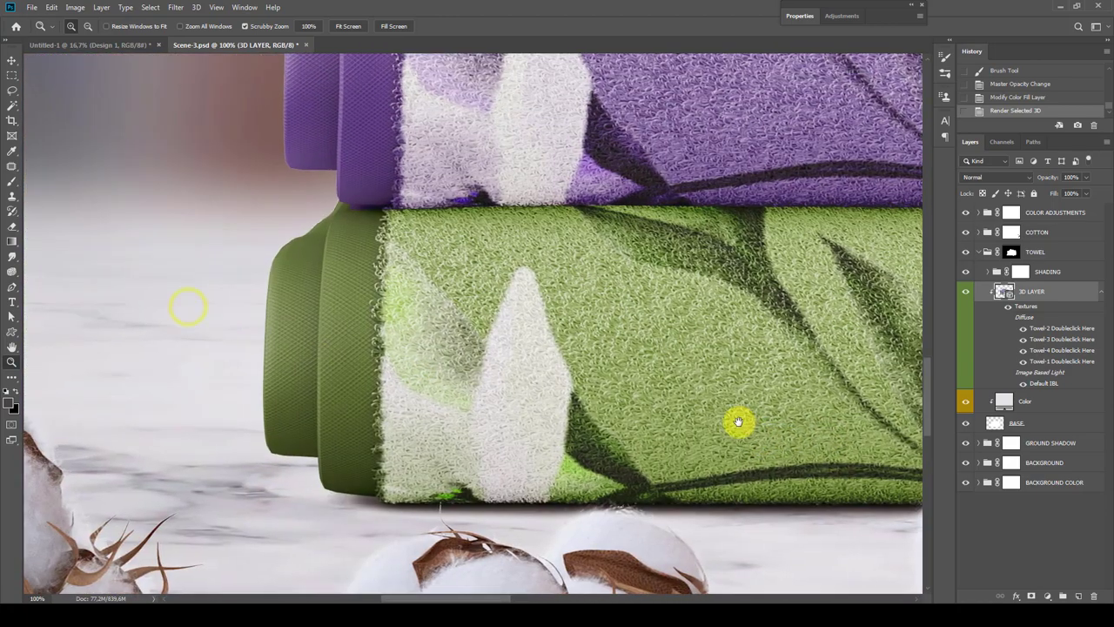
left_click_drag(455, 154, 443, 413)
left_click_drag(444, 285, 437, 461)
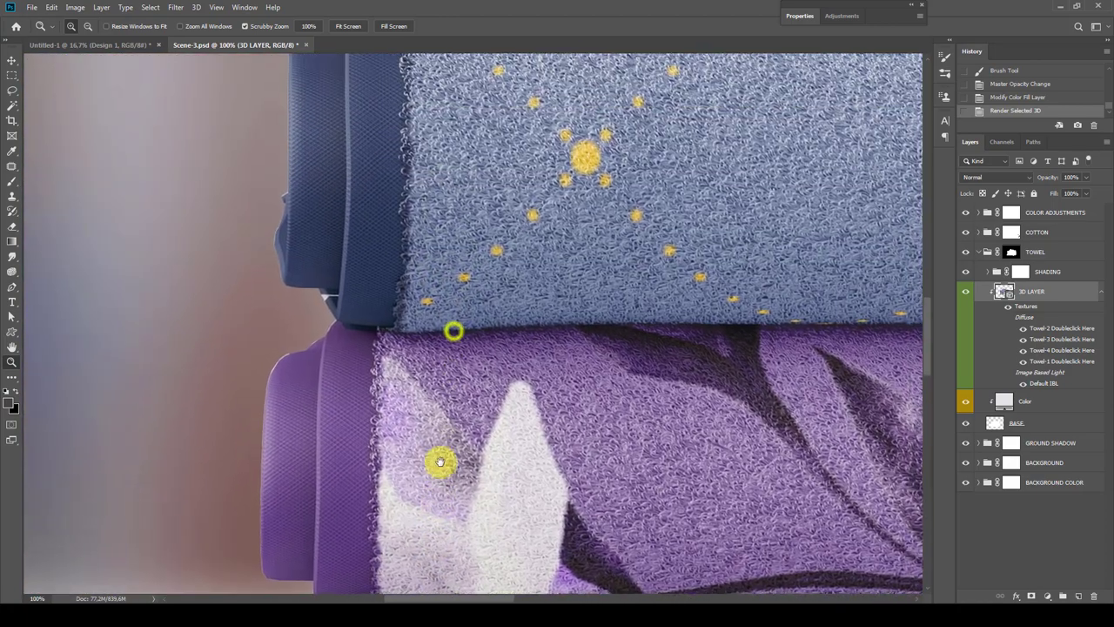
left_click_drag(450, 325, 437, 437)
mouse_move(435, 581)
left_mouse_down()
mouse_move(435, 428)
mouse_move(429, 454)
left_mouse_up()
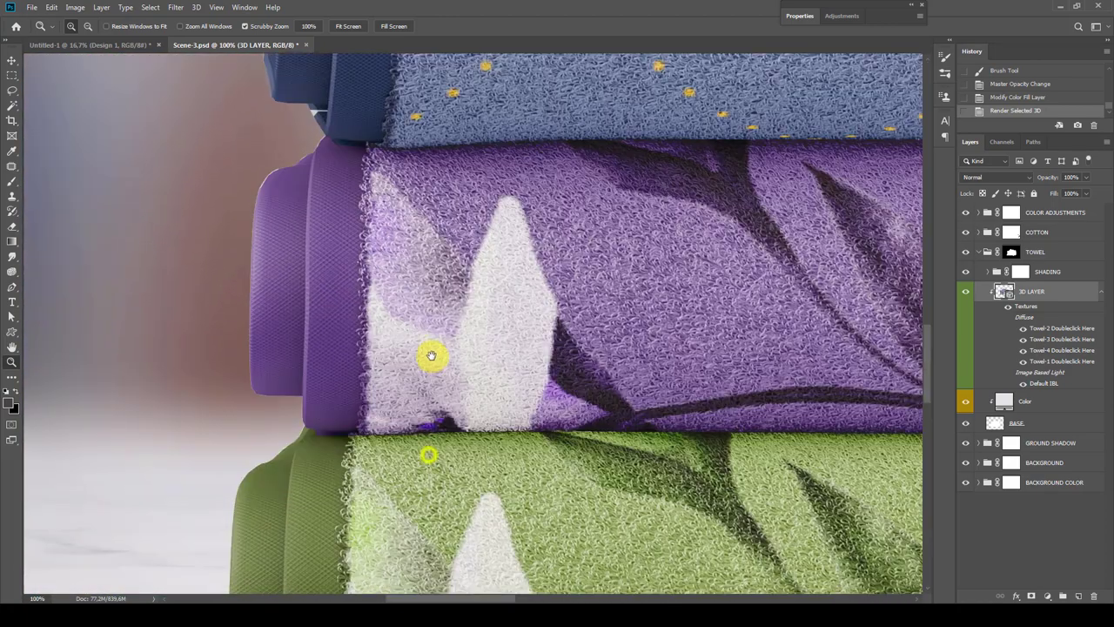
left_click_drag(427, 356, 445, 390)
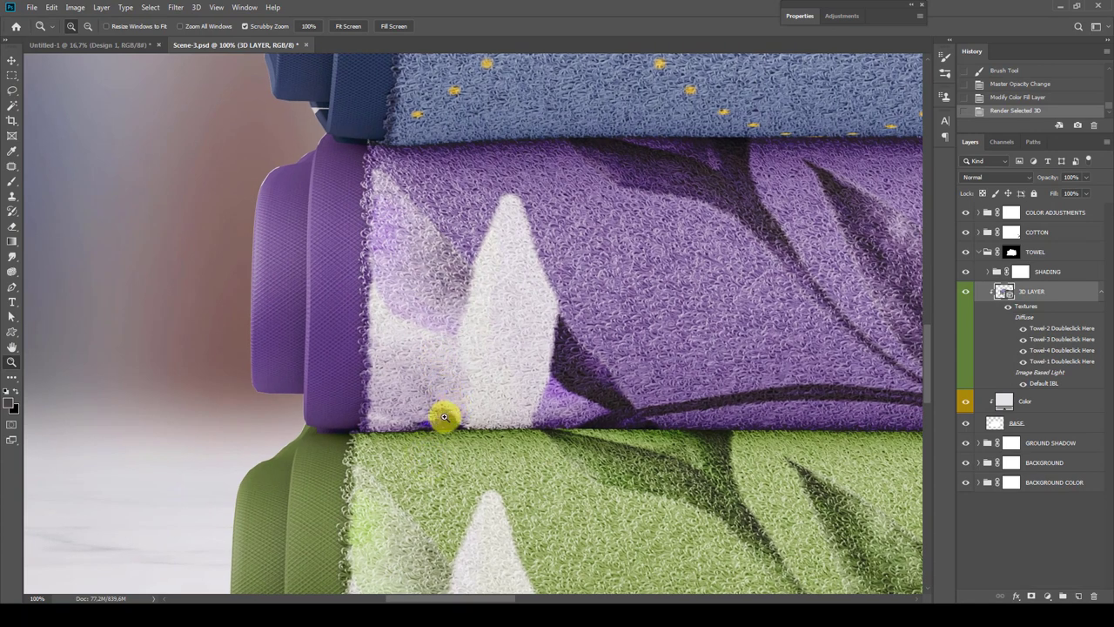
Hide the EDGE MASK in the Towel-3 texture and save it.
double_click(1042, 348)
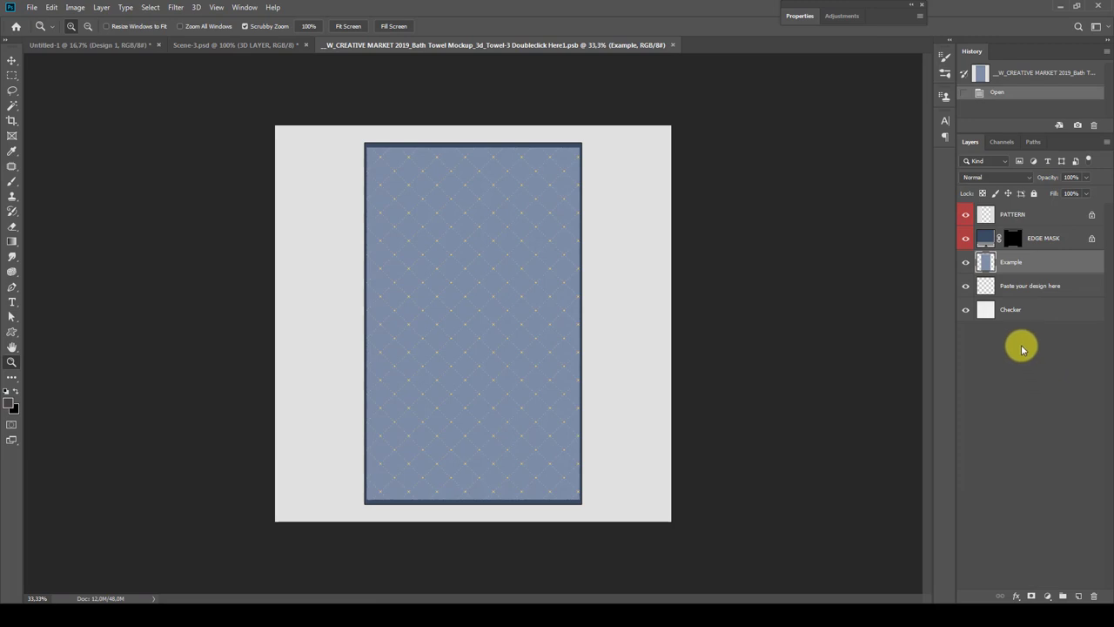
left_click(965, 238)
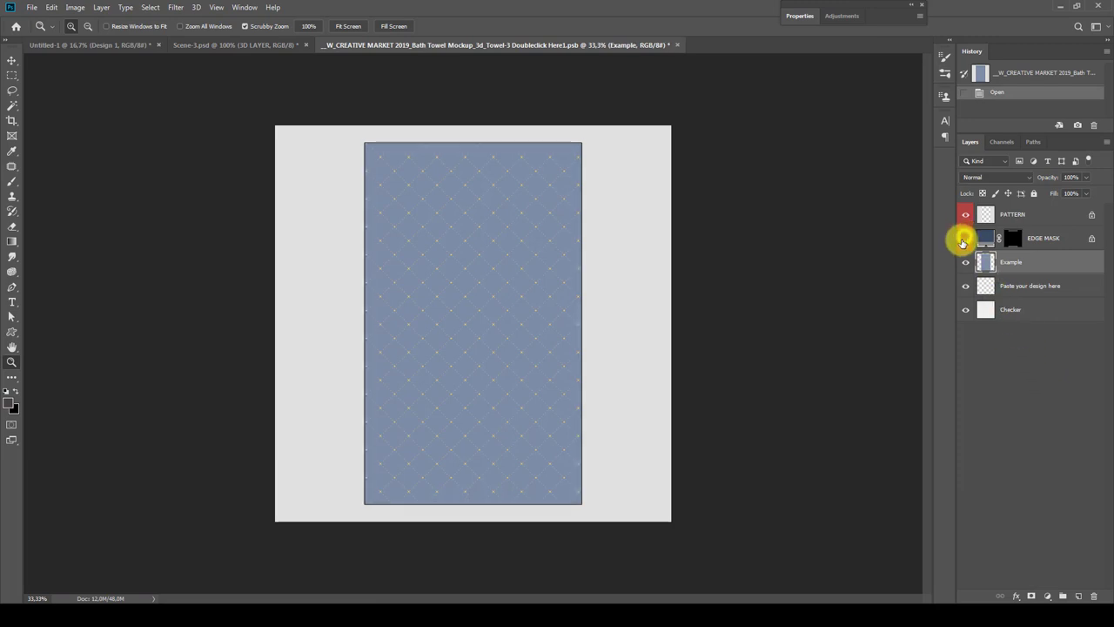
left_click(677, 45)
left_click(504, 240)
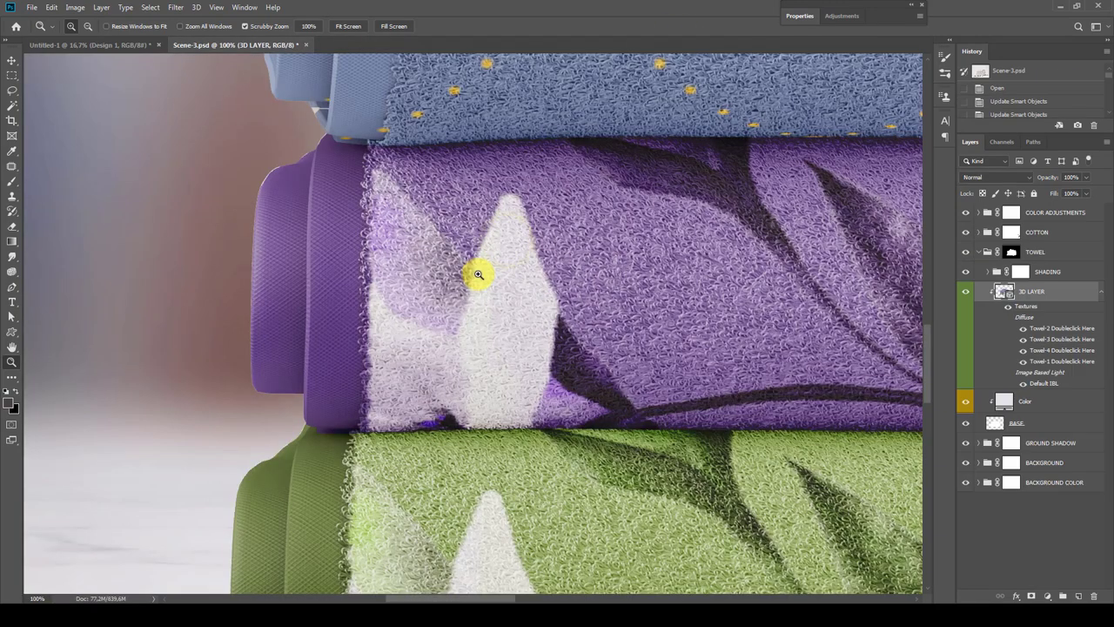
Re-render the towel 3D layer, fit the scene on screen and collapse TOWEL.
left_click_drag(411, 214, 341, 288)
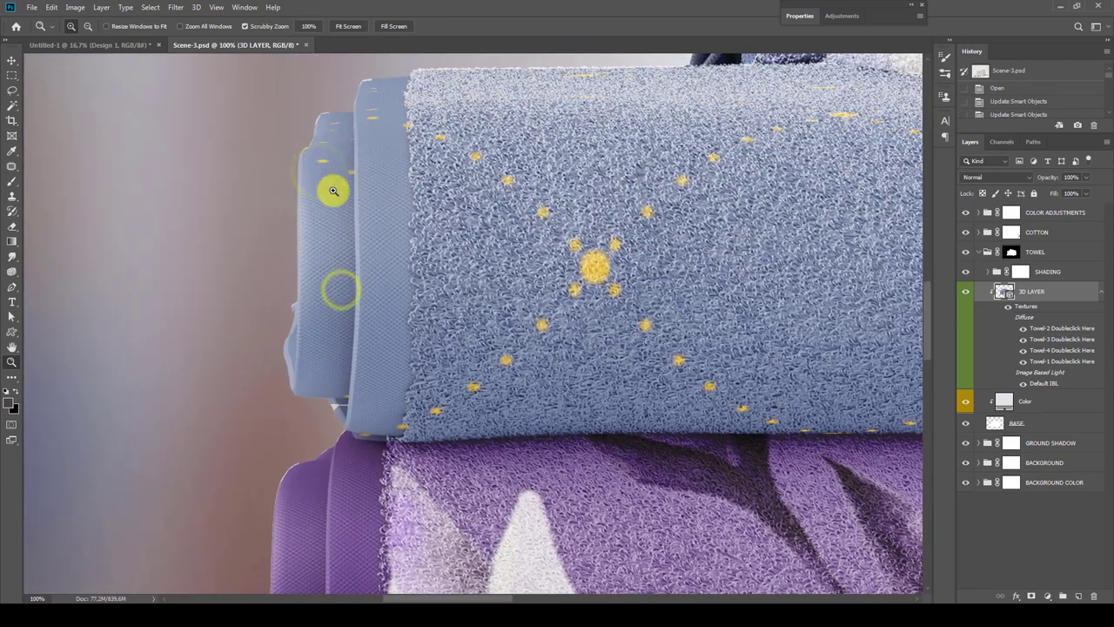
left_click_drag(397, 336, 373, 316)
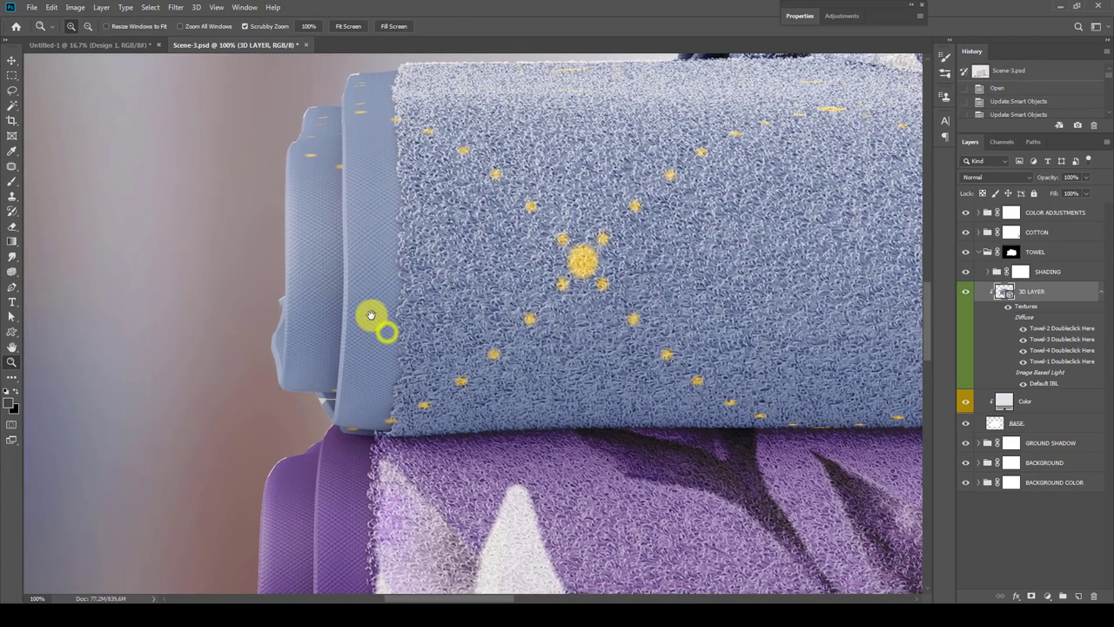
right_click(1030, 295)
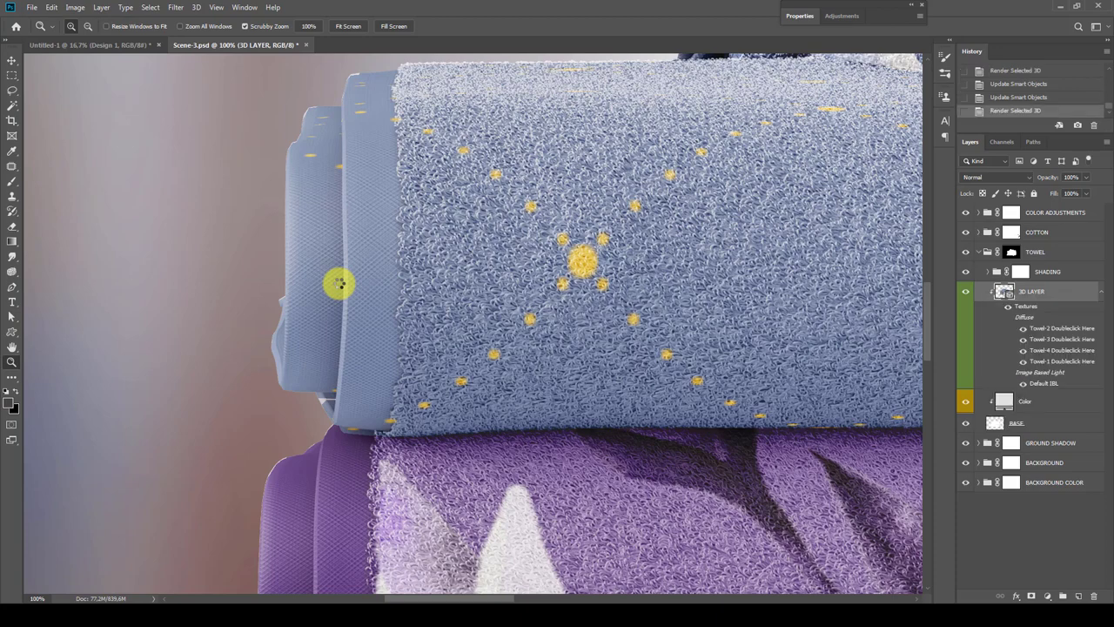
mouse_move(618, 482)
left_mouse_down()
mouse_move(528, 388)
mouse_move(512, 399)
left_mouse_up()
right_click(468, 400)
left_click(487, 405)
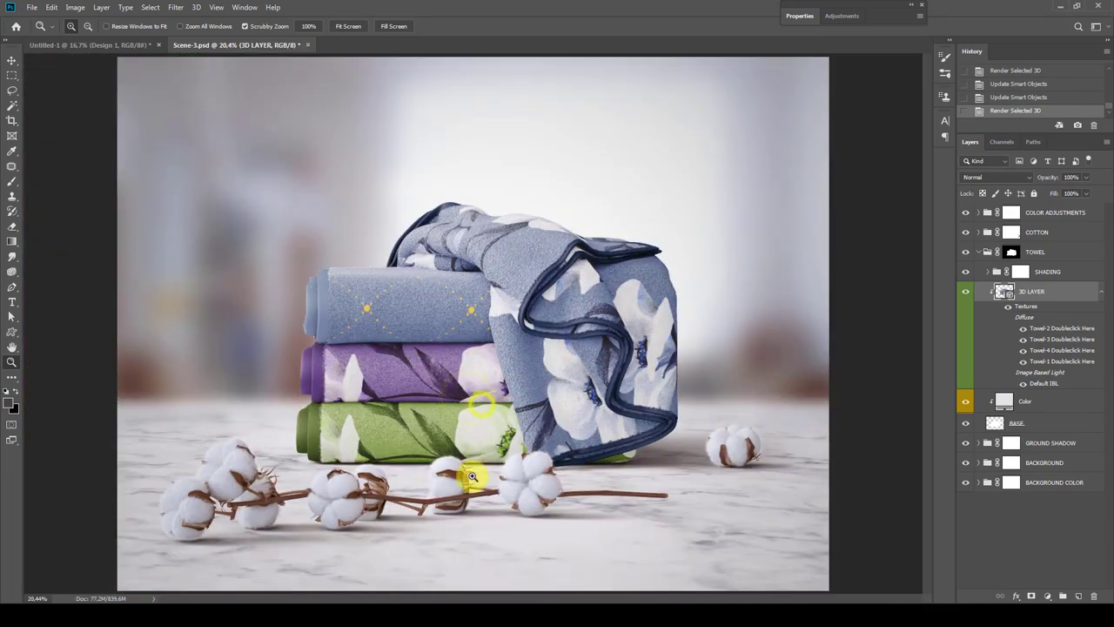
left_click(979, 252)
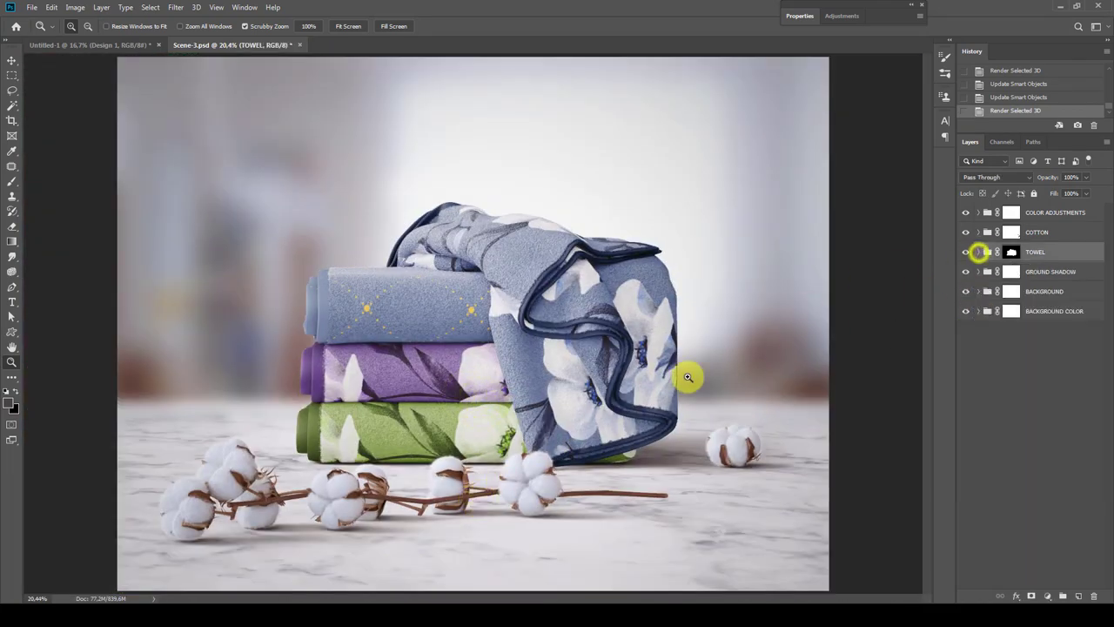